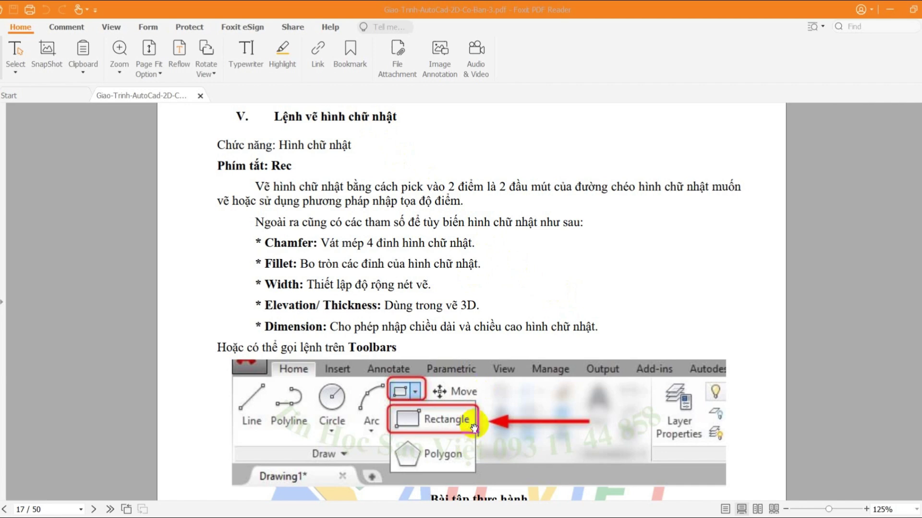
Highlight the Rec shortcut name and scroll through the PDF's practice exercises
double_click(282, 167)
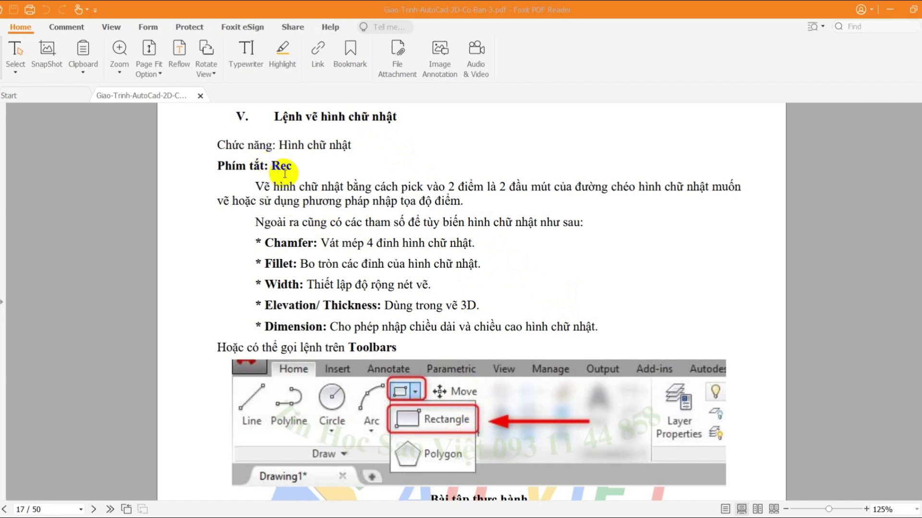
click(292, 174)
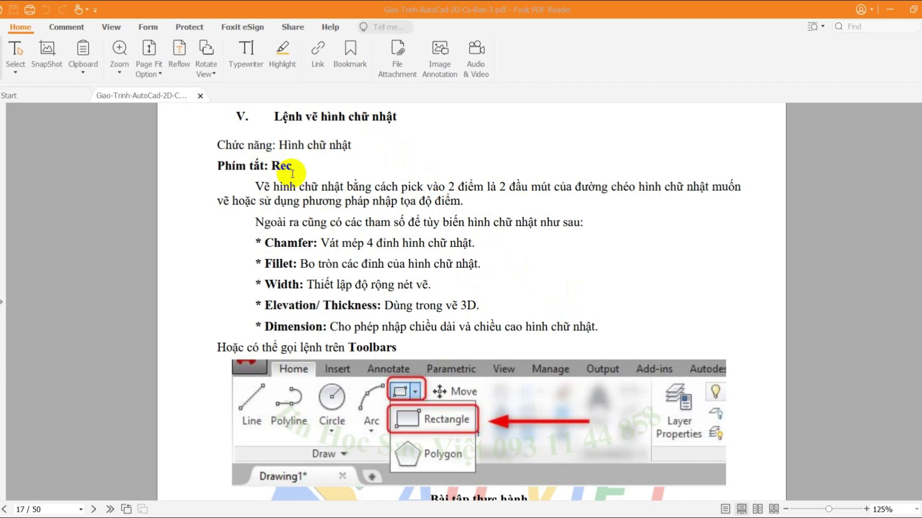
scroll(545, 432, down, 2)
scroll(531, 390, down, 3)
scroll(360, 428, down, 1)
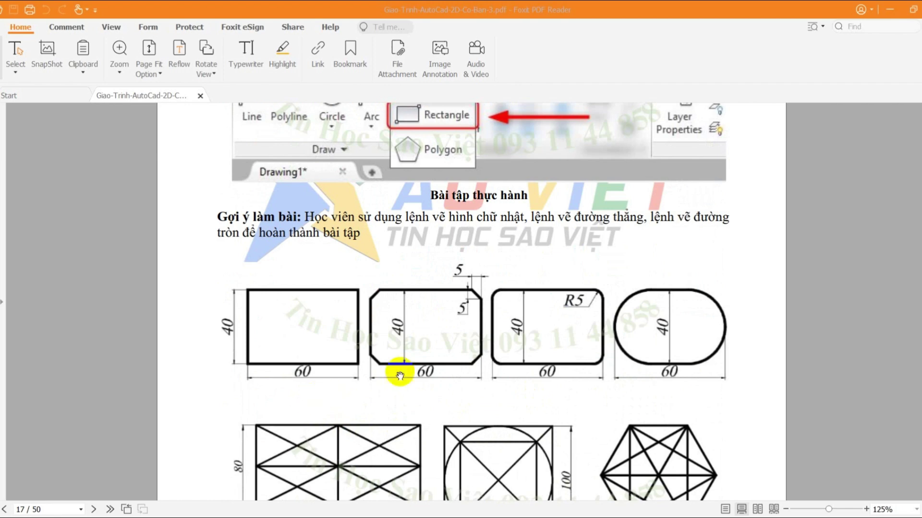
scroll(471, 356, up, 1)
scroll(471, 357, up, 2)
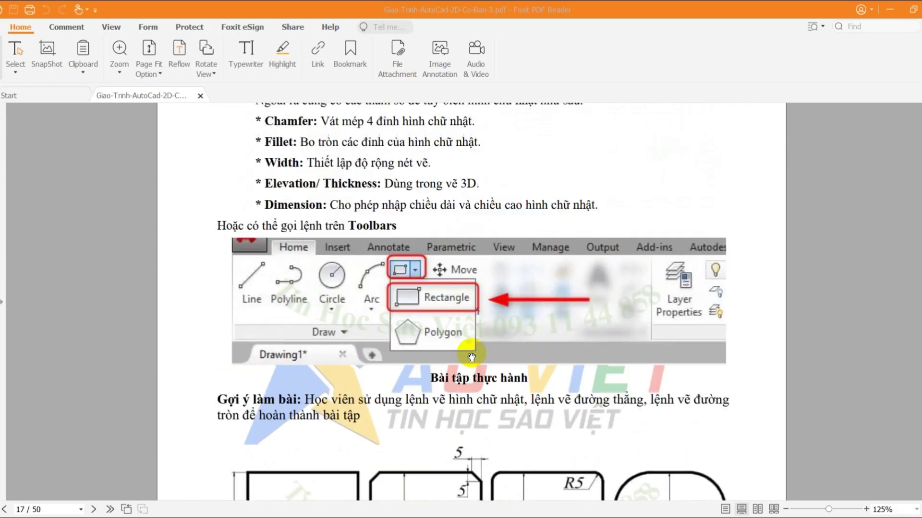
Review the Bài tập thực hành exercises and Chamfer option, then view the 60x40 reference in AutoCAD
scroll(471, 356, up, 1)
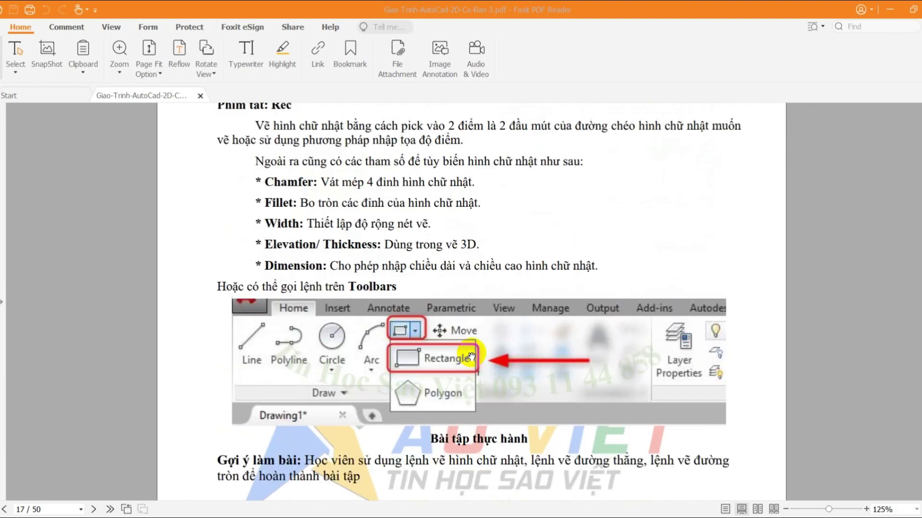
scroll(470, 356, up, 1)
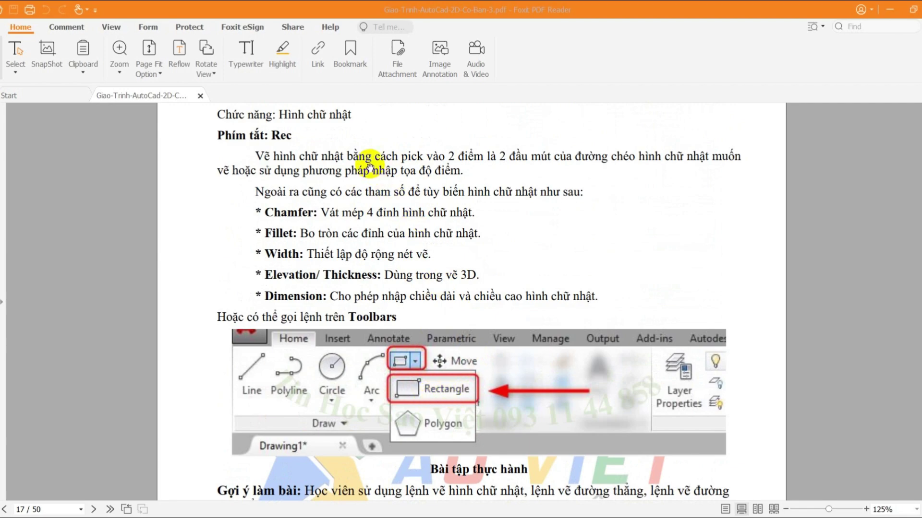
scroll(581, 388, down, 5)
ctrl+scroll(581, 389, up, 1)
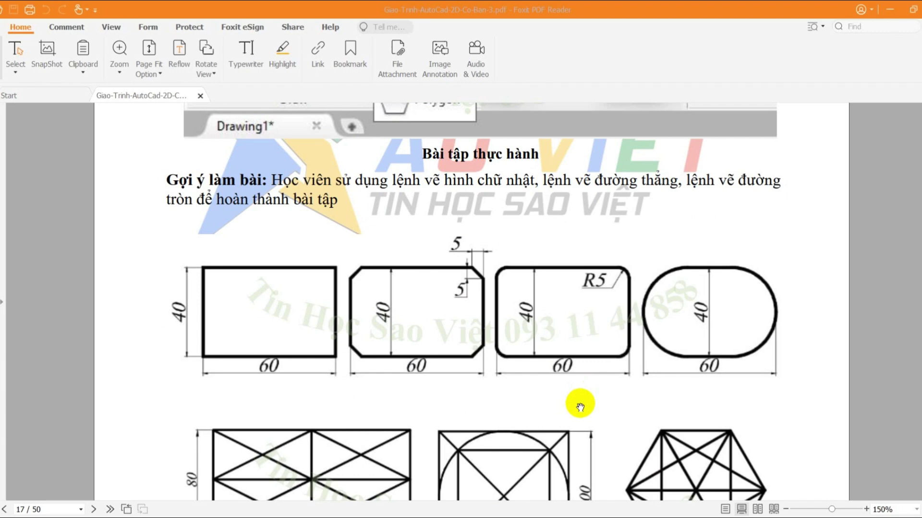
scroll(579, 407, down, 1)
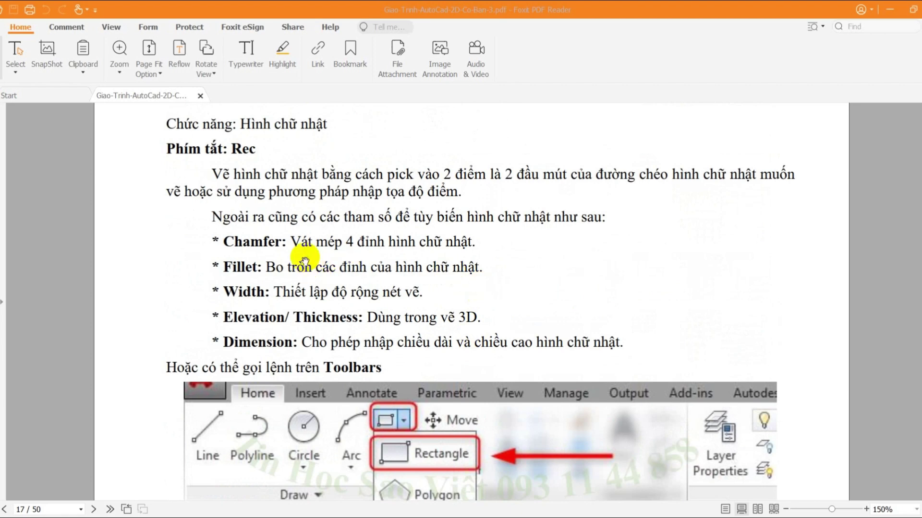
drag(283, 243, 250, 242)
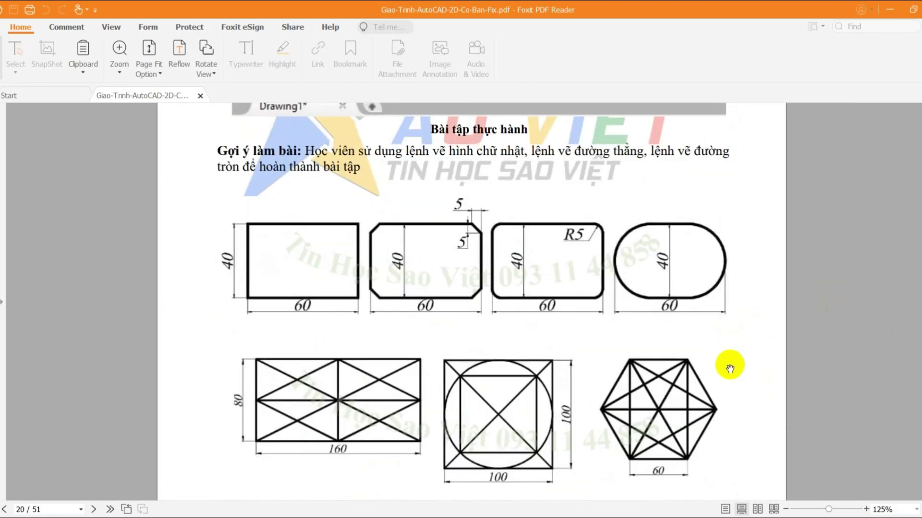
drag(739, 345, 694, 339)
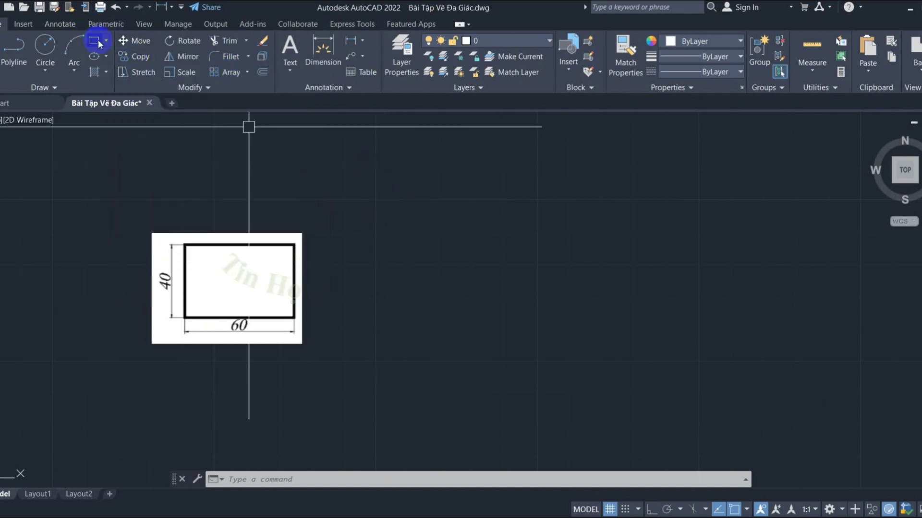
Draw a 60 by 40 rectangle with REC to the right of the reference image
click(99, 45)
key(Escape)
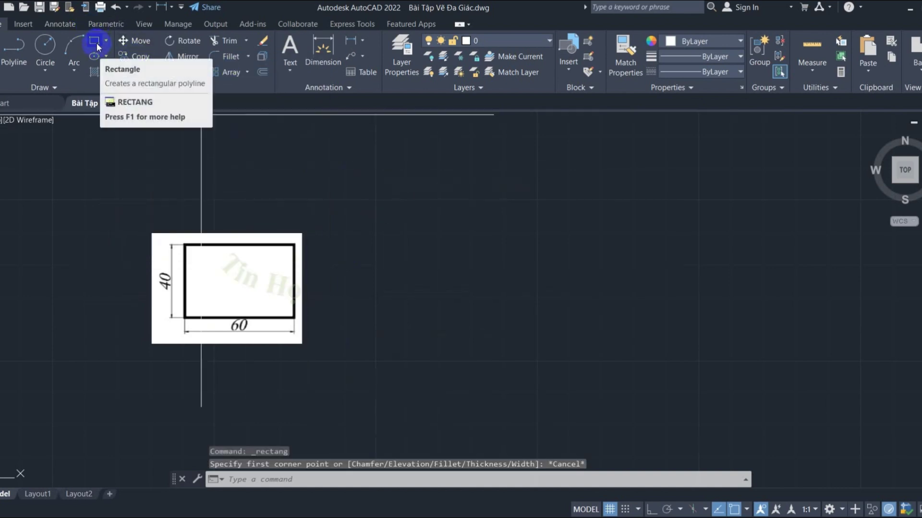
click(97, 43)
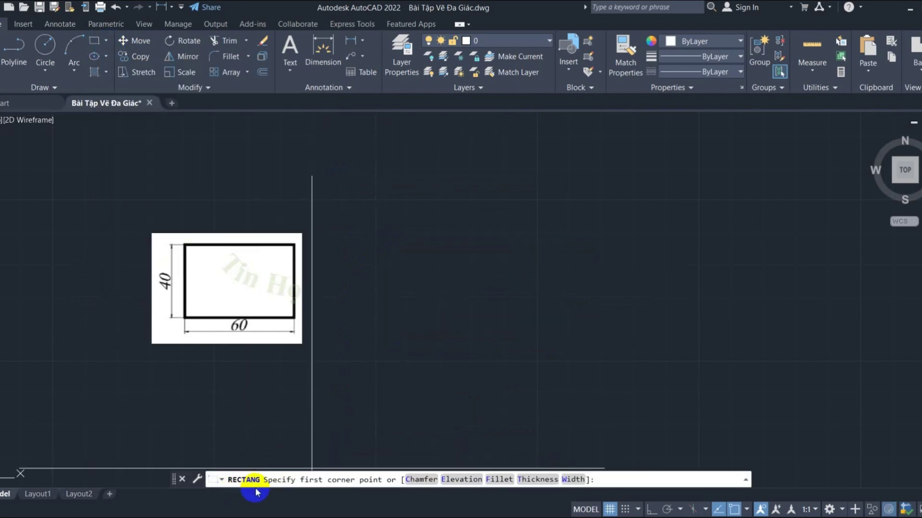
key(Escape)
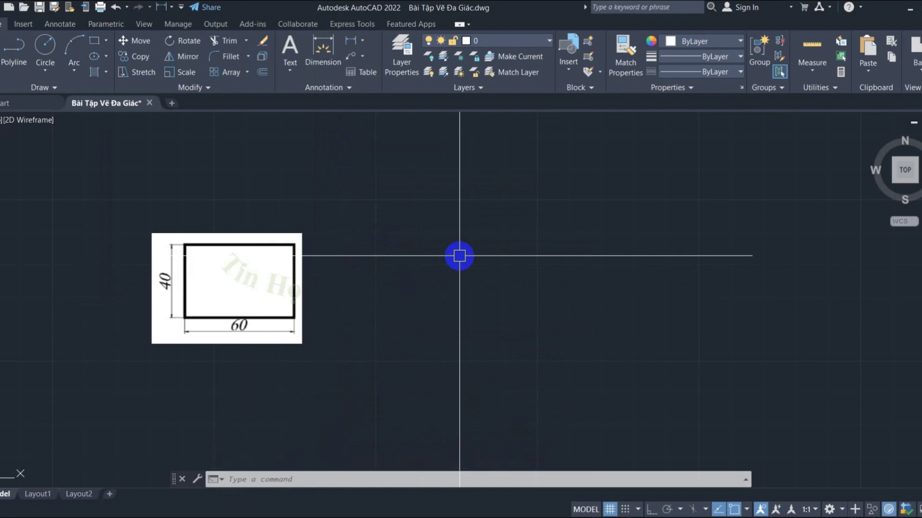
text(R)
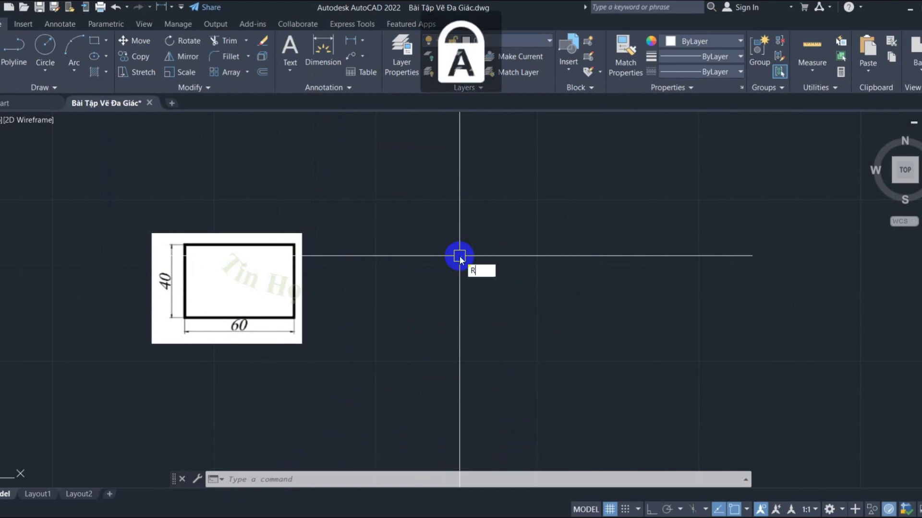
text(EC)
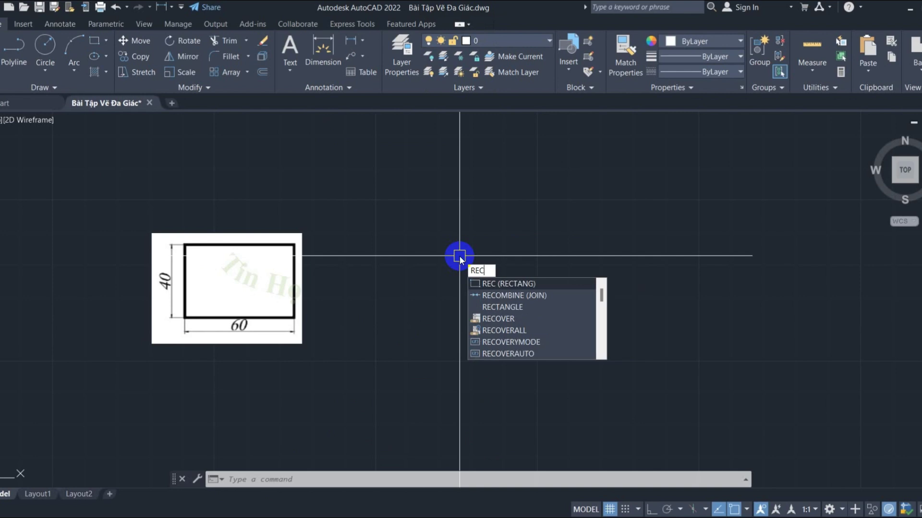
key(Return)
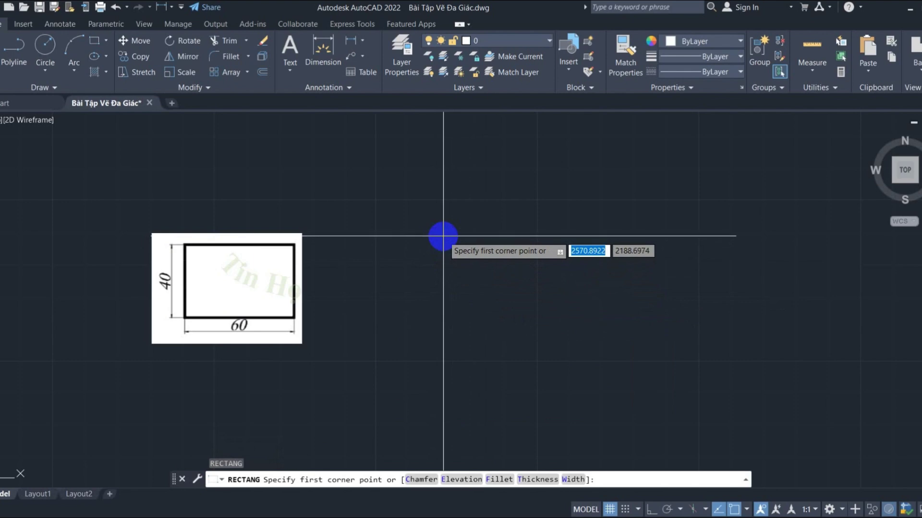
click(443, 236)
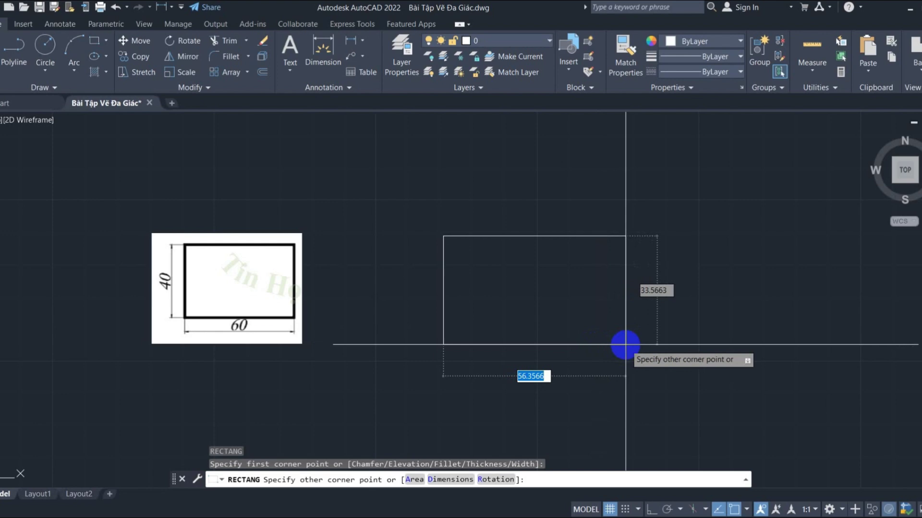
text(60)
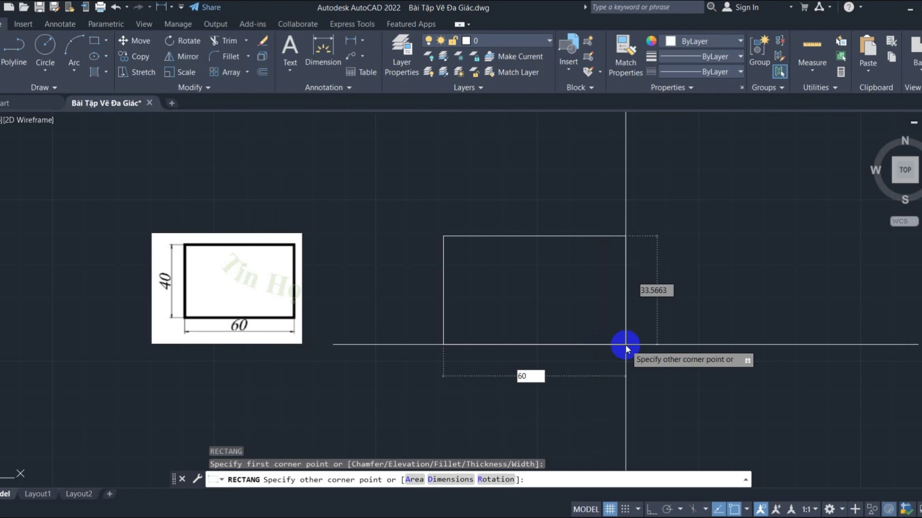
key(Tab)
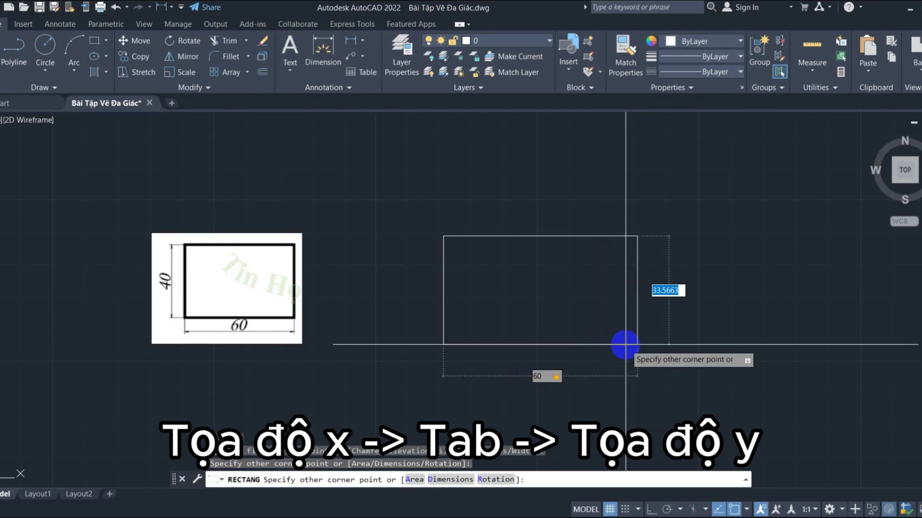
text(40)
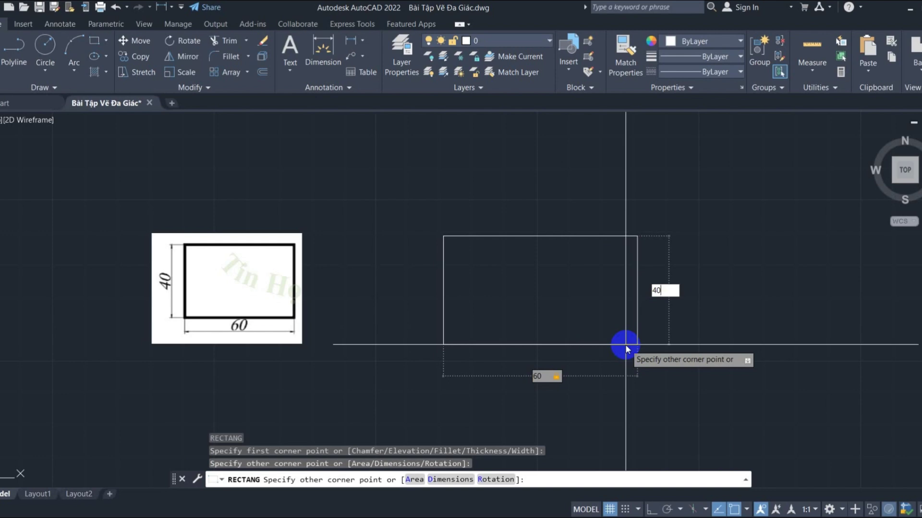
key(Return)
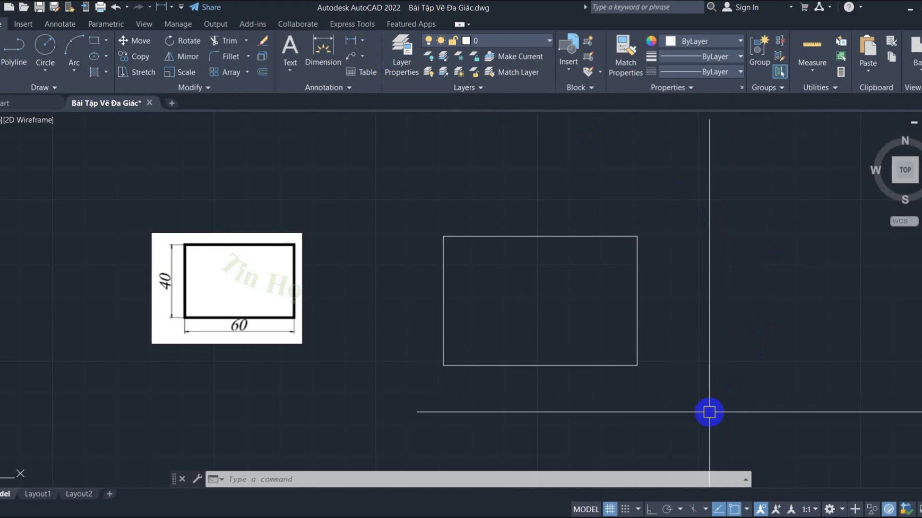
Add linear dimensions of 60 below the rectangle and 40 along its left side
click(362, 40)
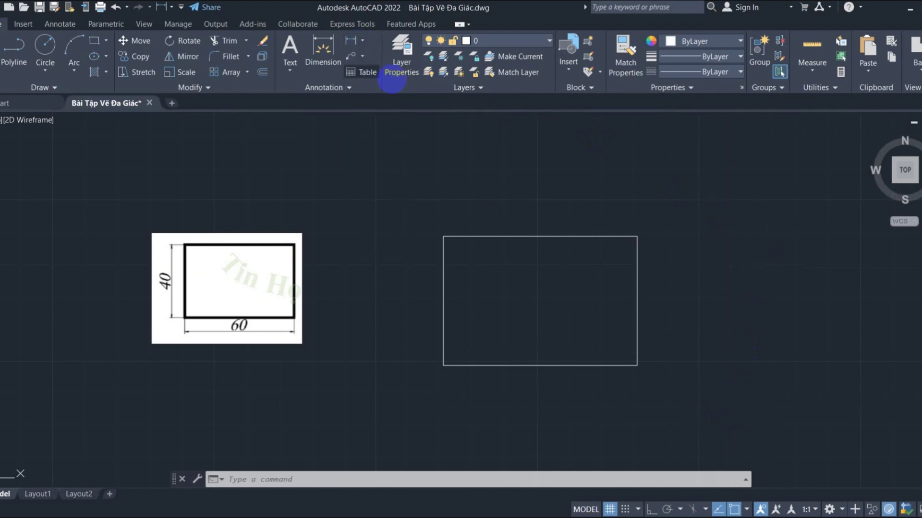
click(443, 366)
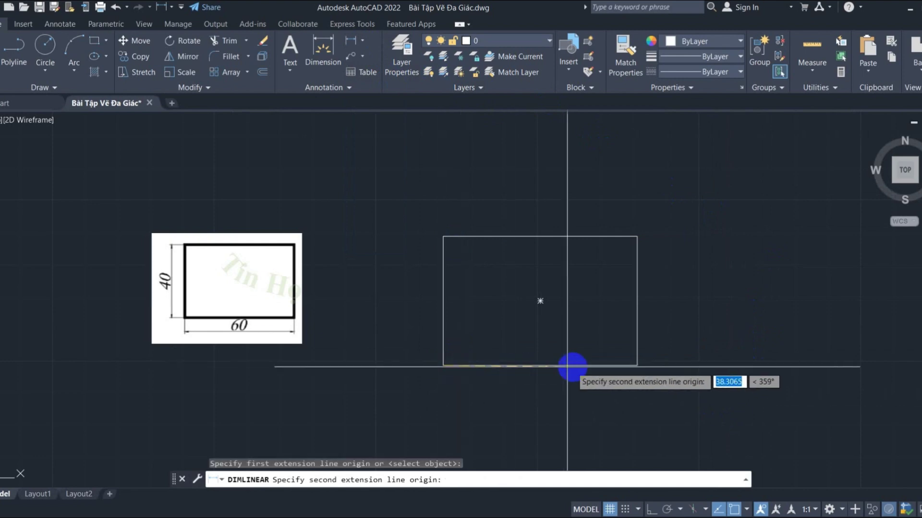
click(636, 366)
click(634, 399)
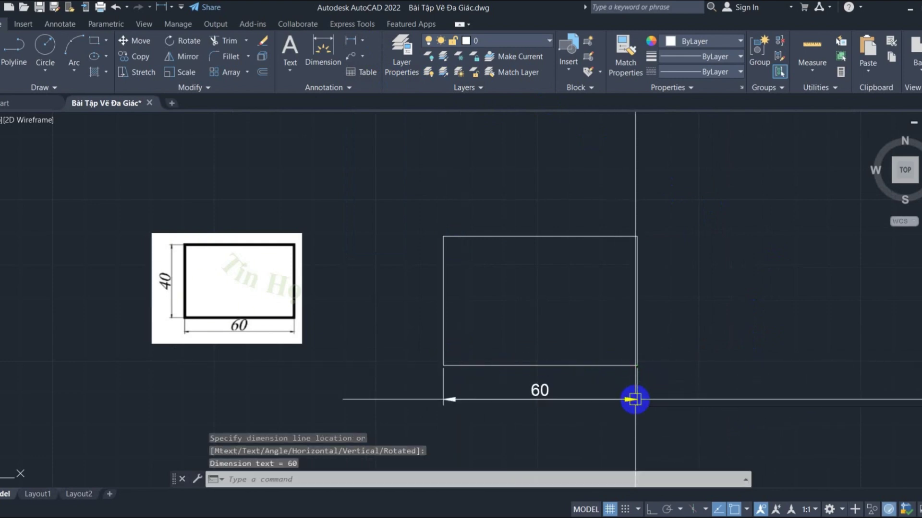
key(Return)
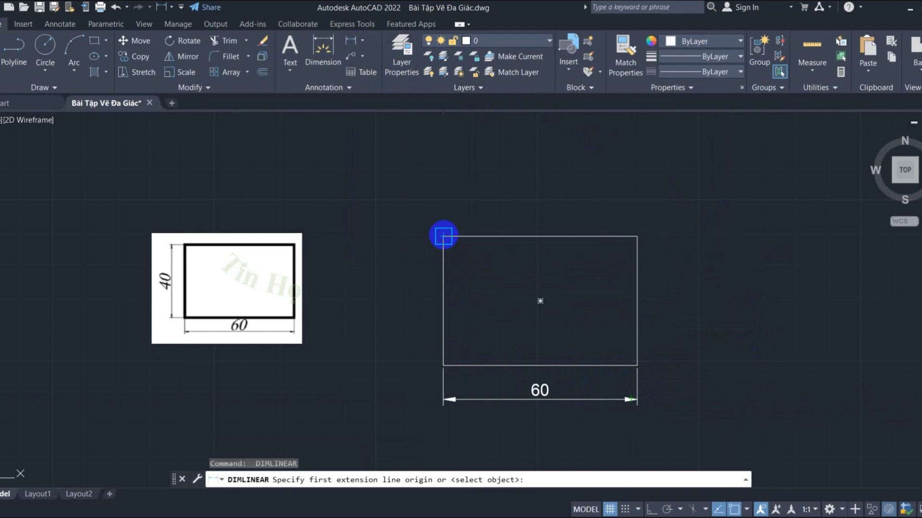
click(443, 236)
click(443, 365)
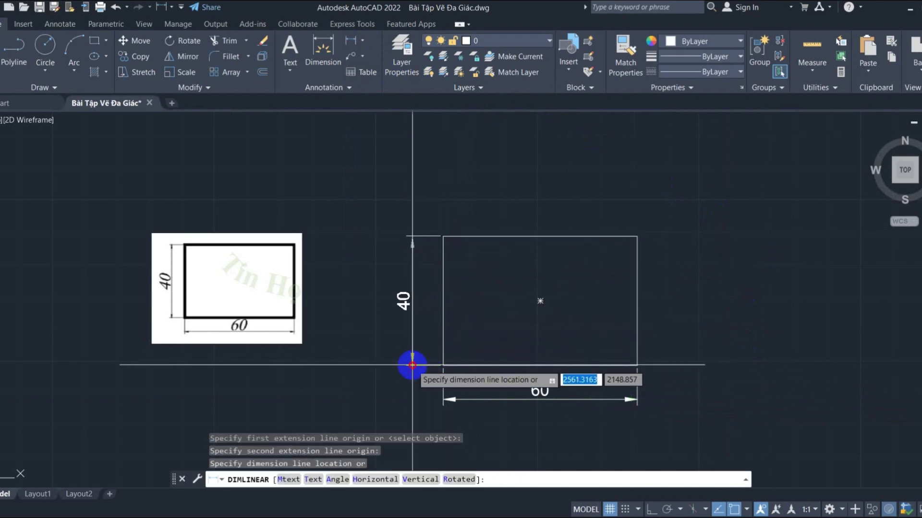
click(413, 366)
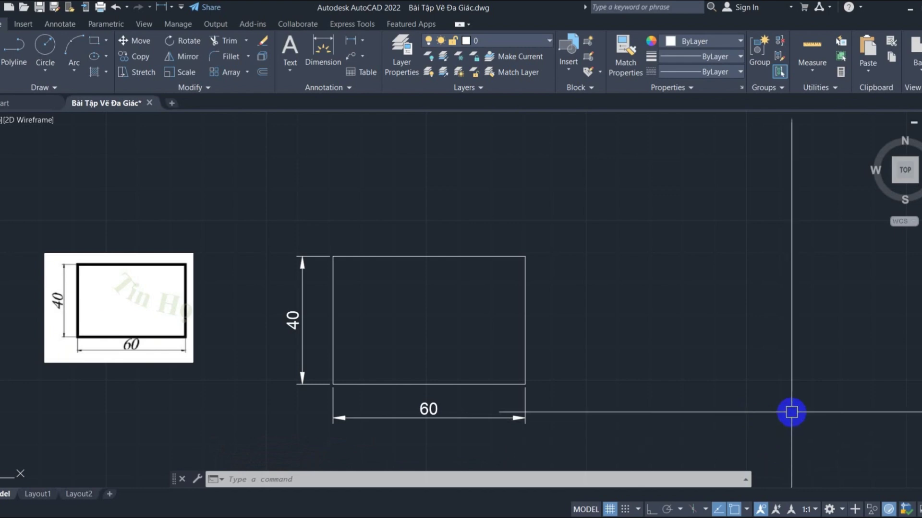
Draw a second 60 by 40 rectangle to the right using relative corner input
text(RE)
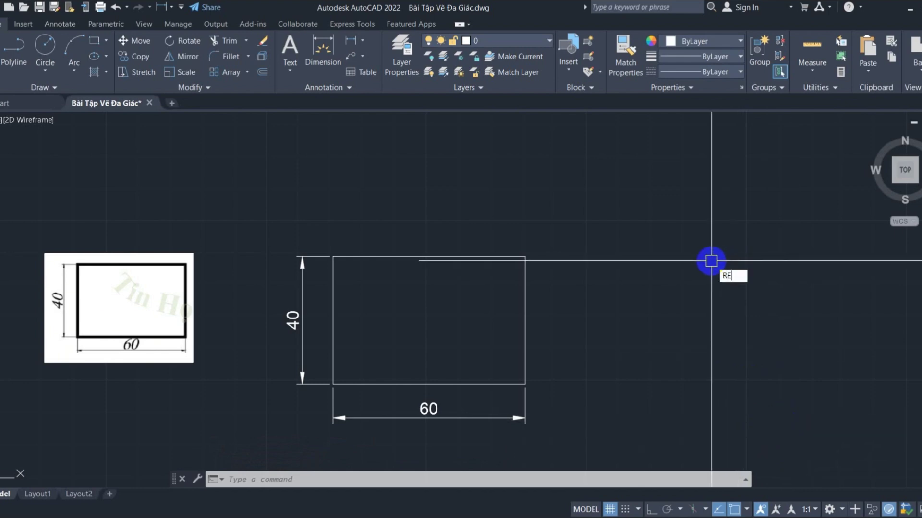
text(C)
key(Return)
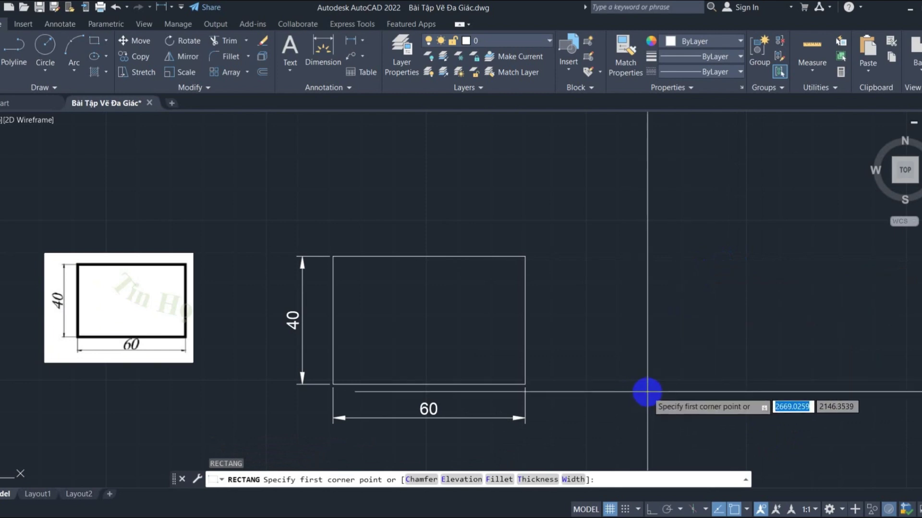
click(647, 392)
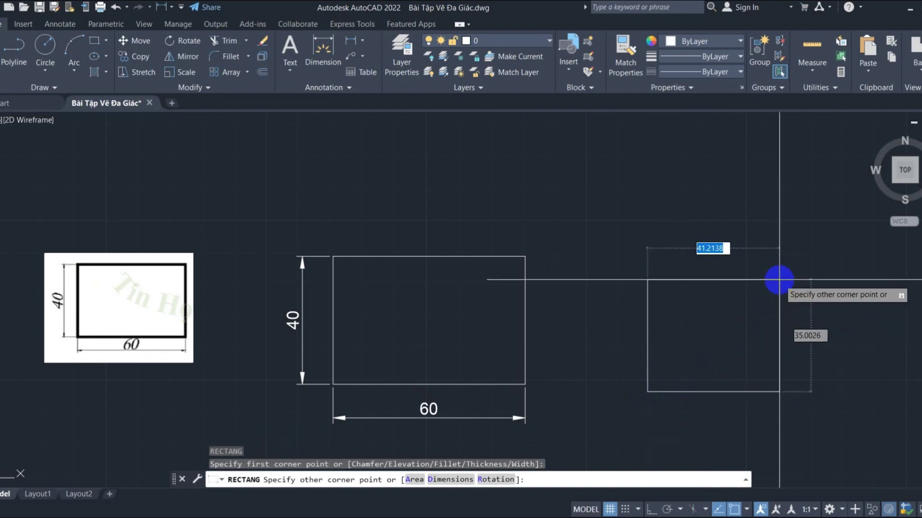
key(F8)
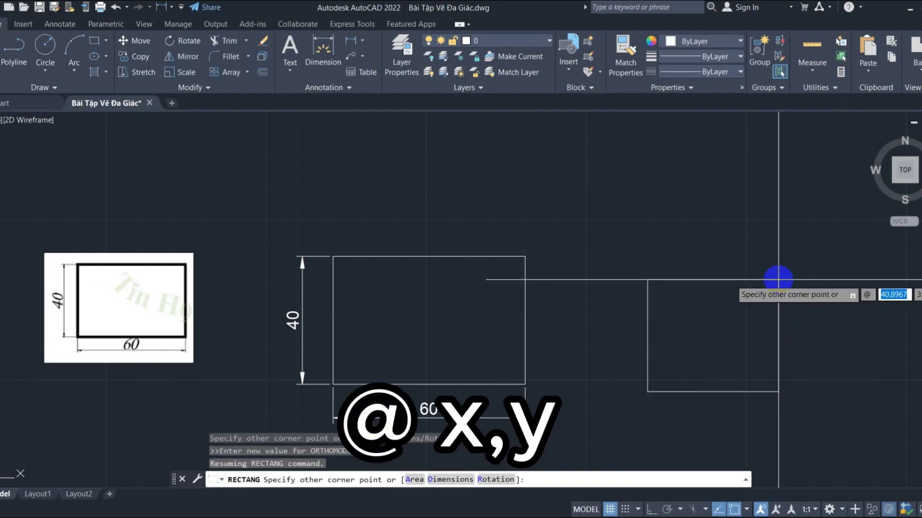
text(60)
key(Tab)
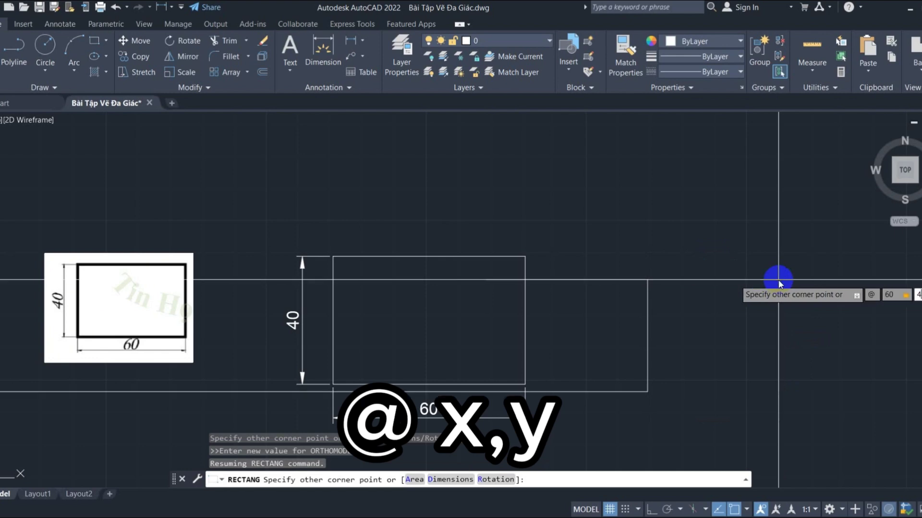
key(Return)
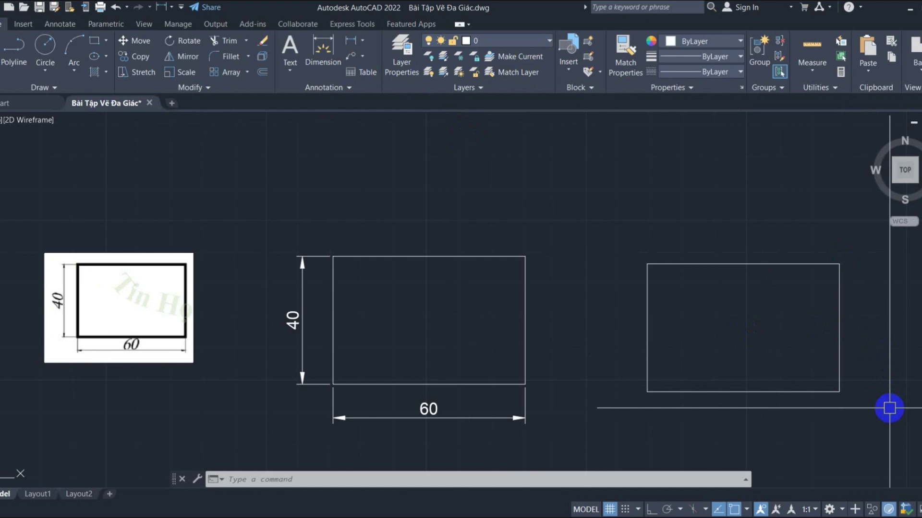
Dimension the second rectangle with a 60 width below and a 40 height on its left
click(362, 40)
click(367, 84)
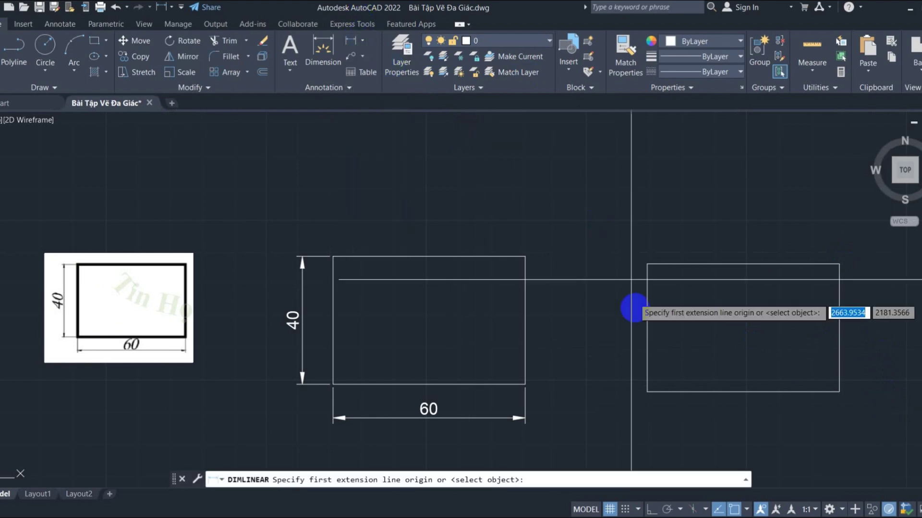
click(647, 391)
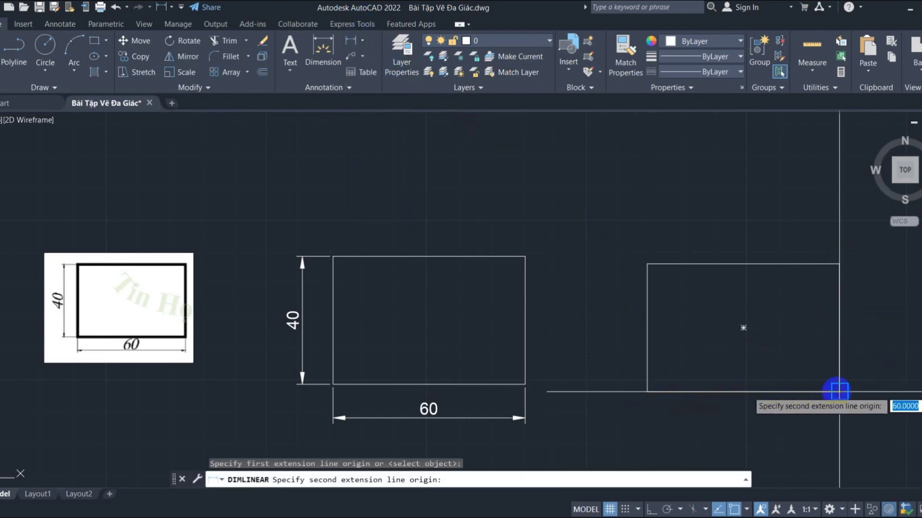
click(836, 392)
click(839, 418)
key(Return)
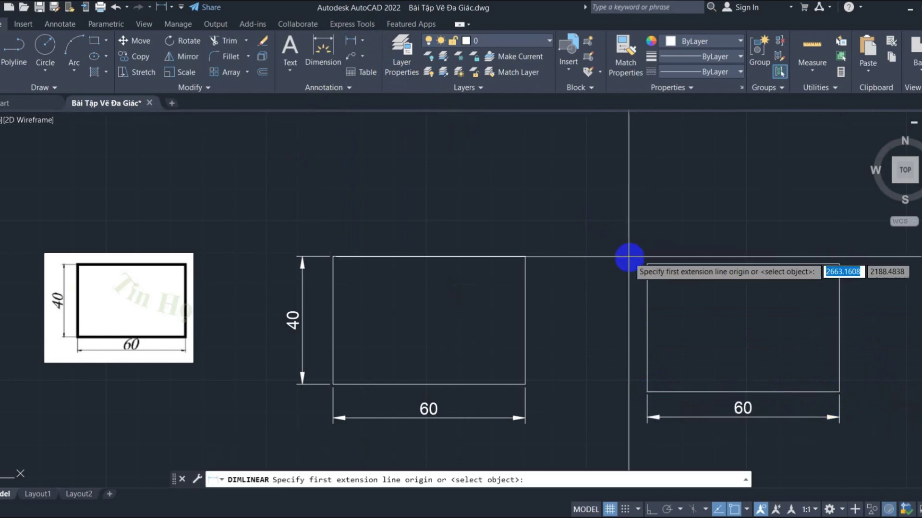
click(647, 263)
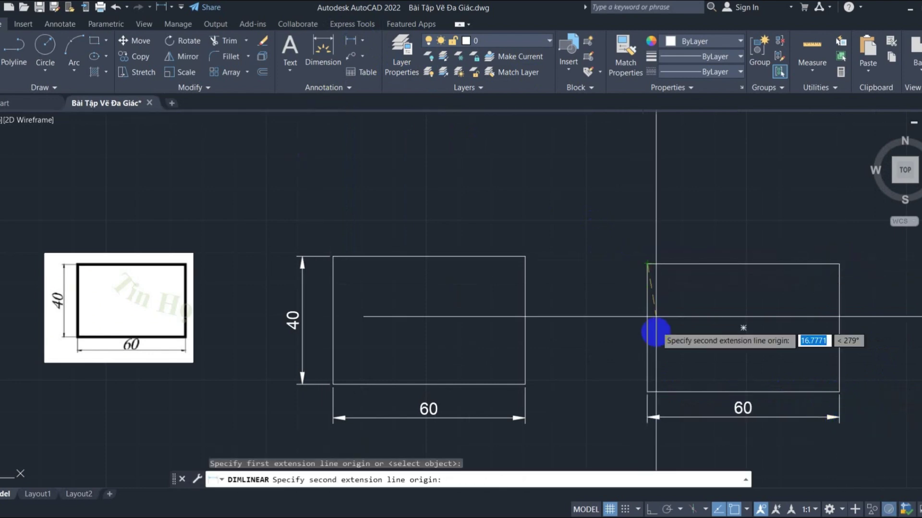
click(647, 391)
click(622, 388)
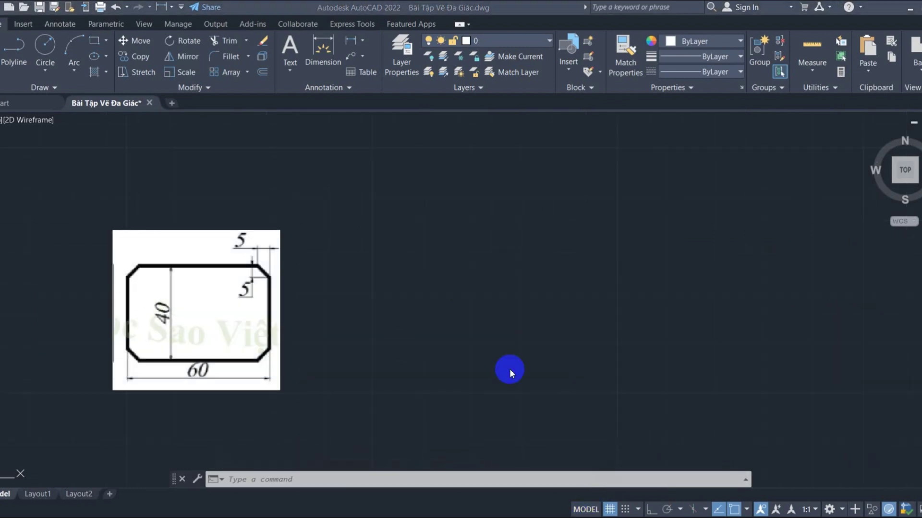
click(269, 360)
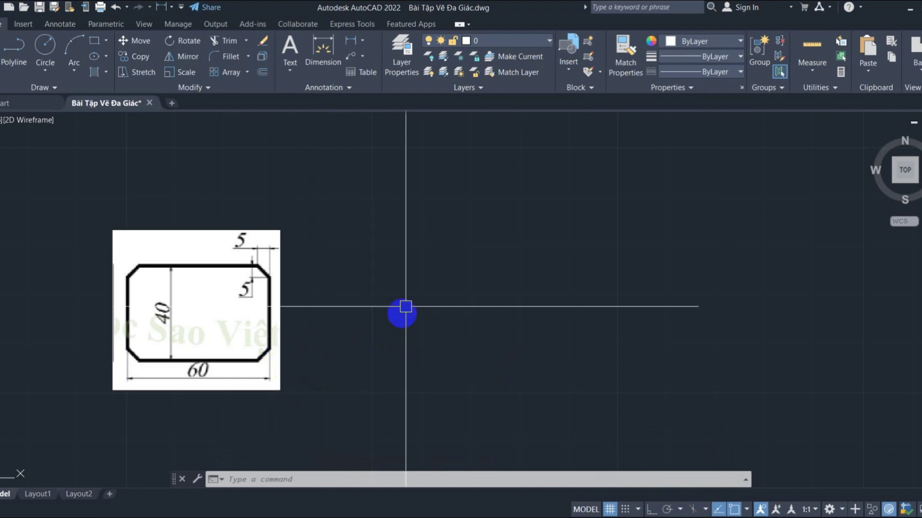
text(RE)
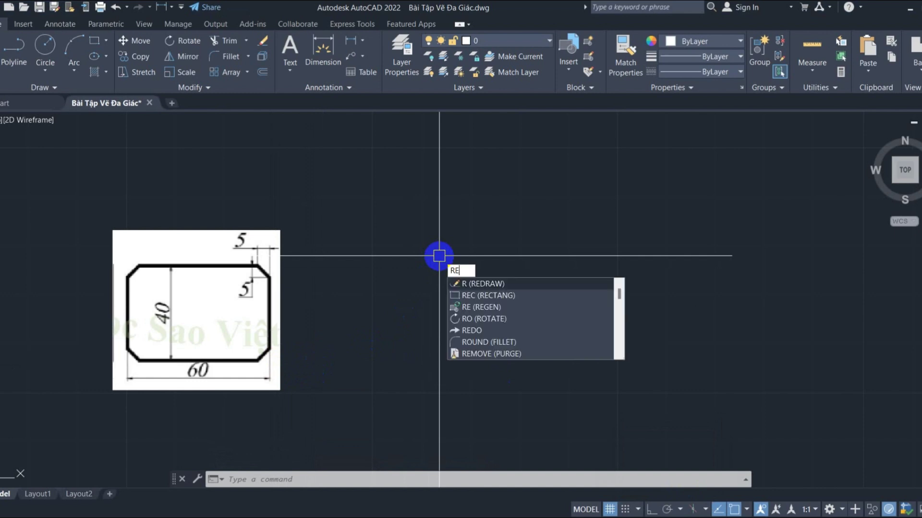
text(C)
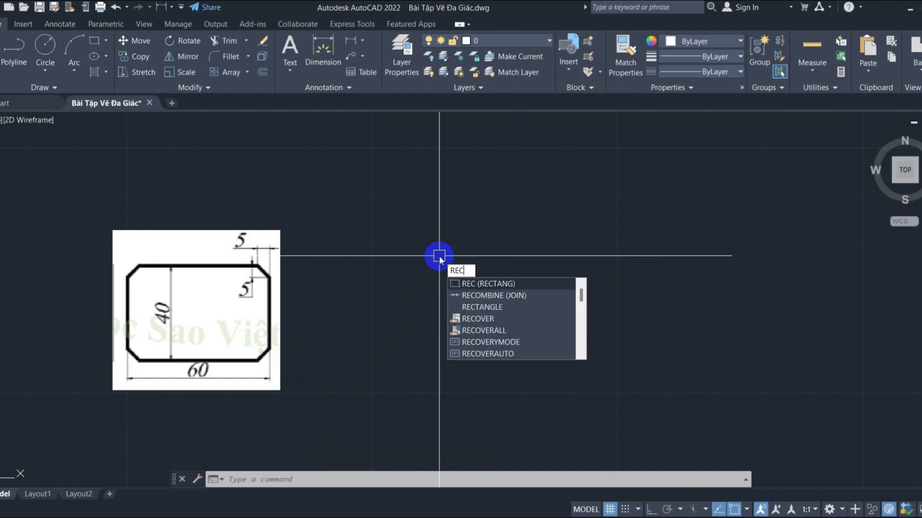
Start RECTANG with the Chamfer option and both chamfer distances set to 5
key(Return)
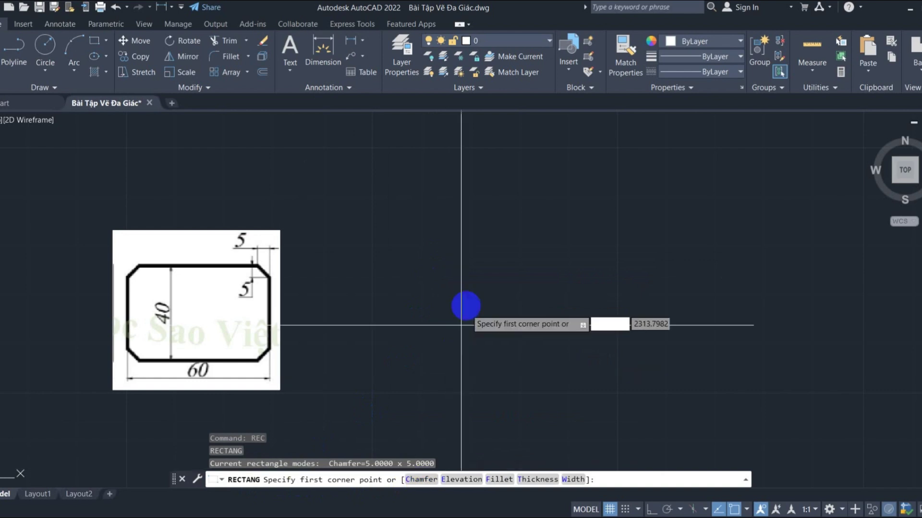
text(C)
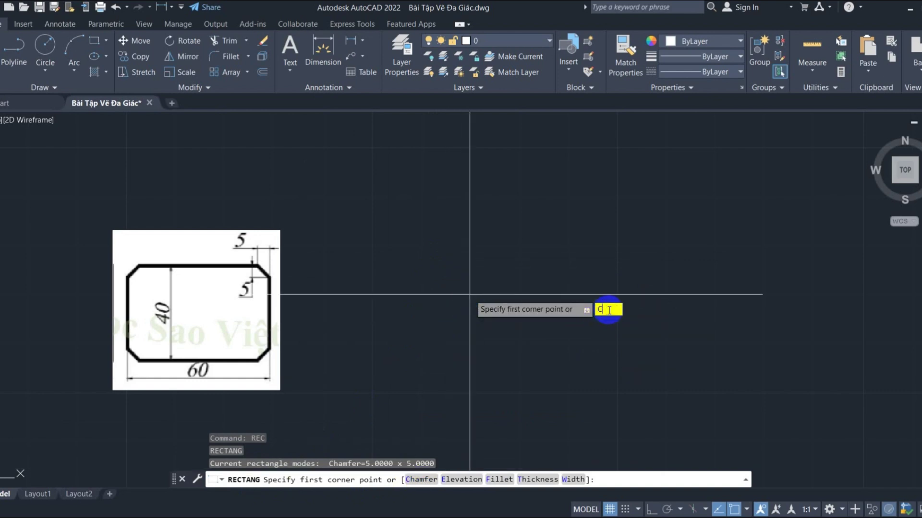
key(Return)
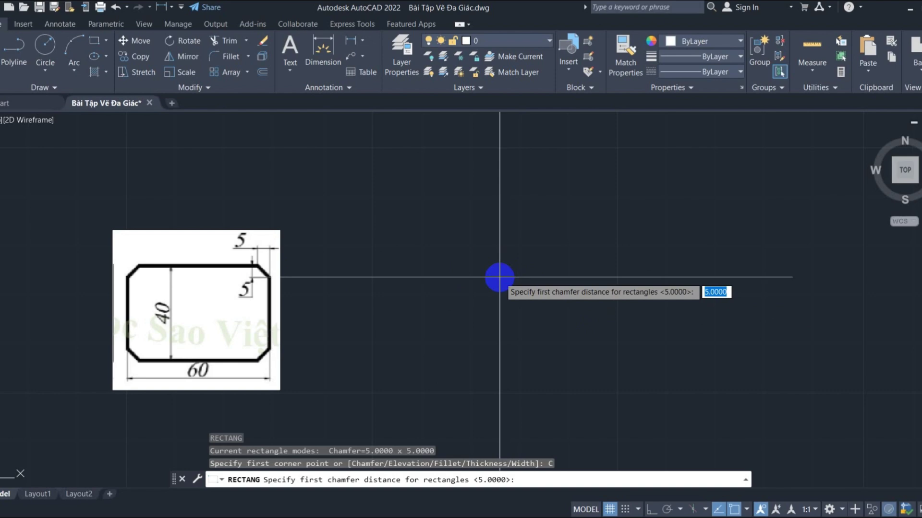
text(5)
key(Return)
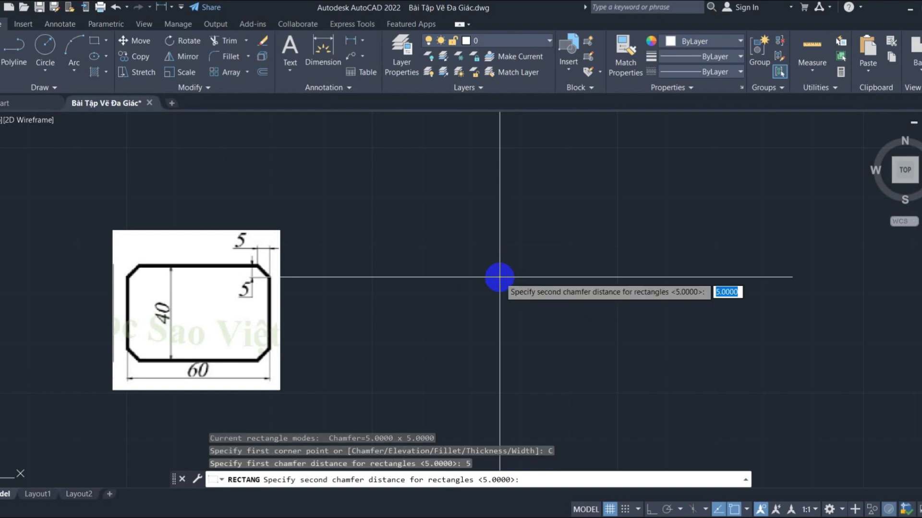
text(5)
key(Return)
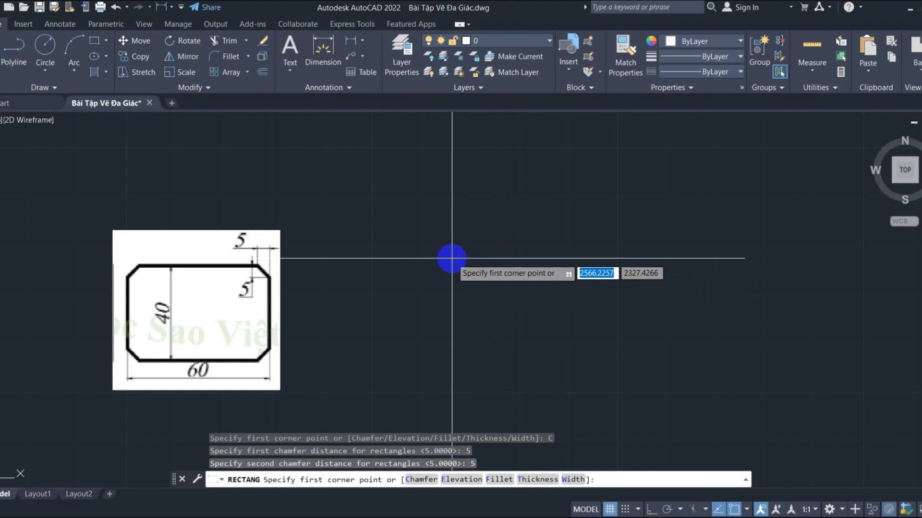
Draw the 60 by 40 chamfered rectangle beside the reference and centre it in view
click(452, 258)
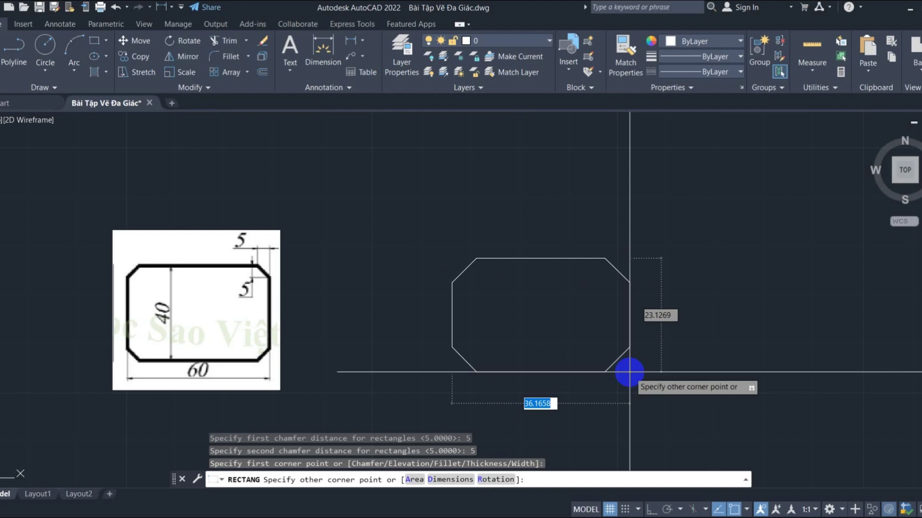
text(60)
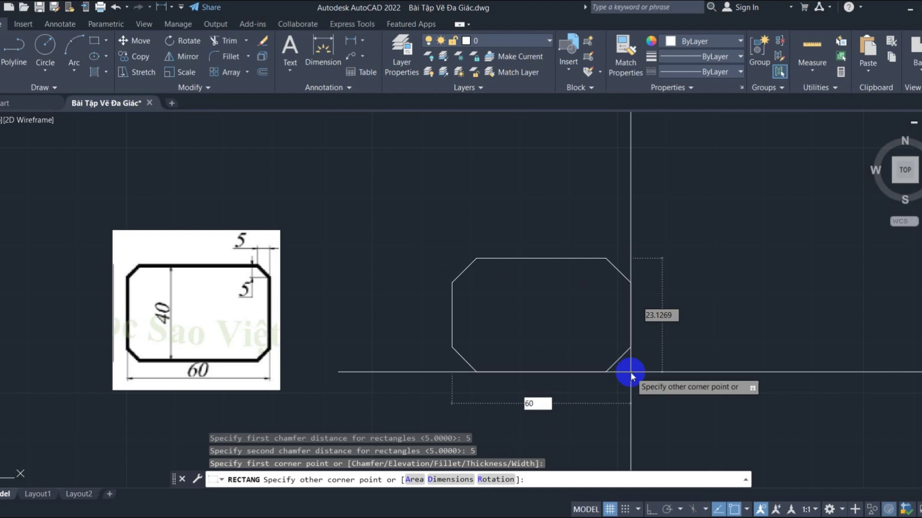
key(Tab)
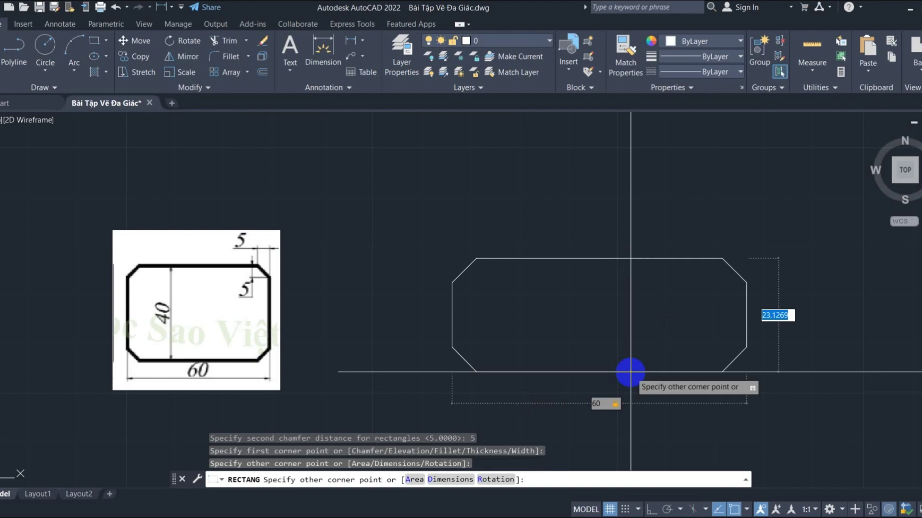
text(40)
key(Return)
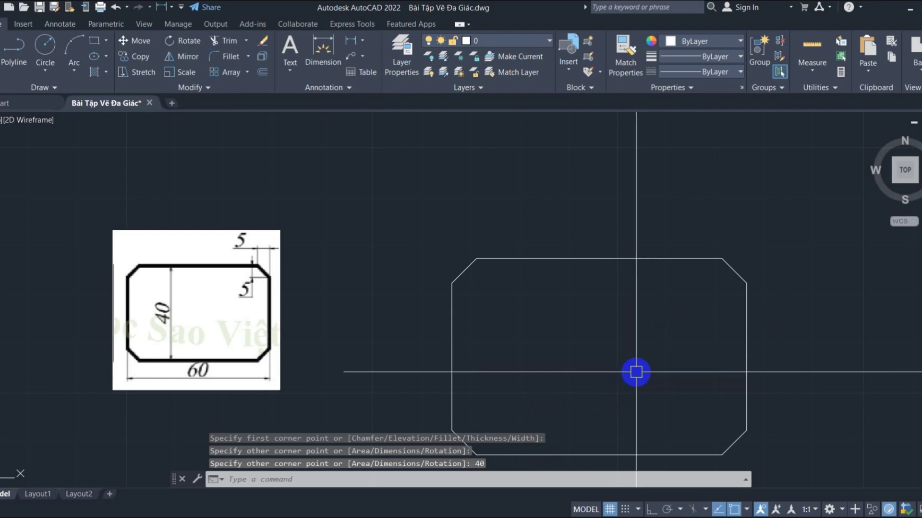
scroll(815, 395, down, 2)
mouse_move(812, 409)
middle_down()
mouse_move(660, 347)
mouse_move(733, 346)
middle_up()
scroll(661, 346, up, 2)
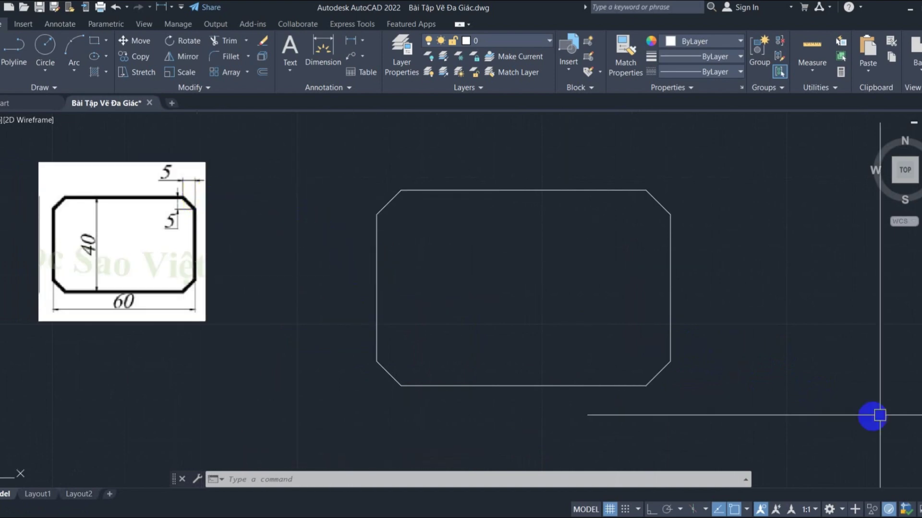
Dimension the chamfered rectangle's overall 60 width below and 40 height on the left
click(361, 41)
click(379, 62)
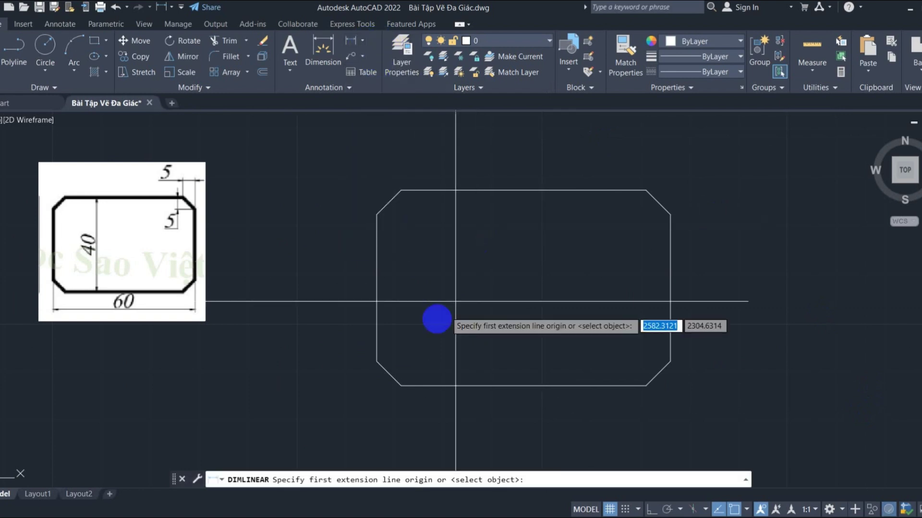
click(374, 363)
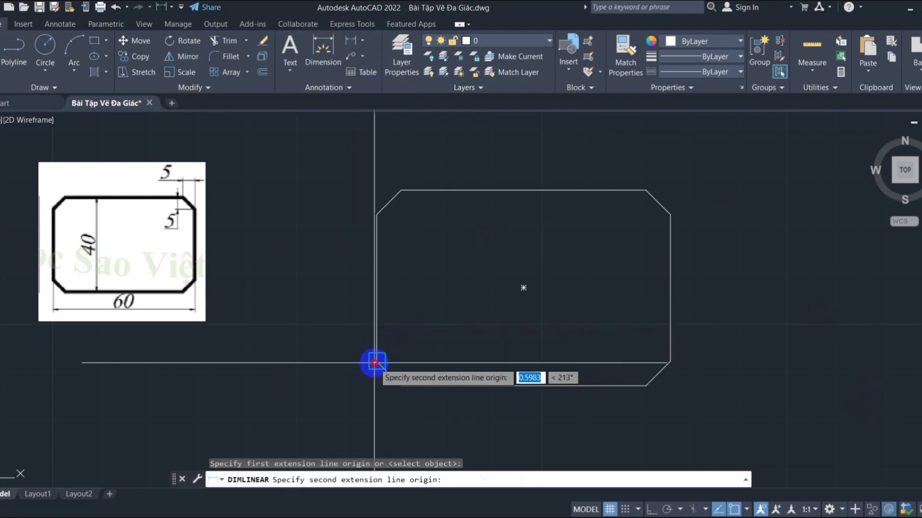
click(670, 364)
click(664, 426)
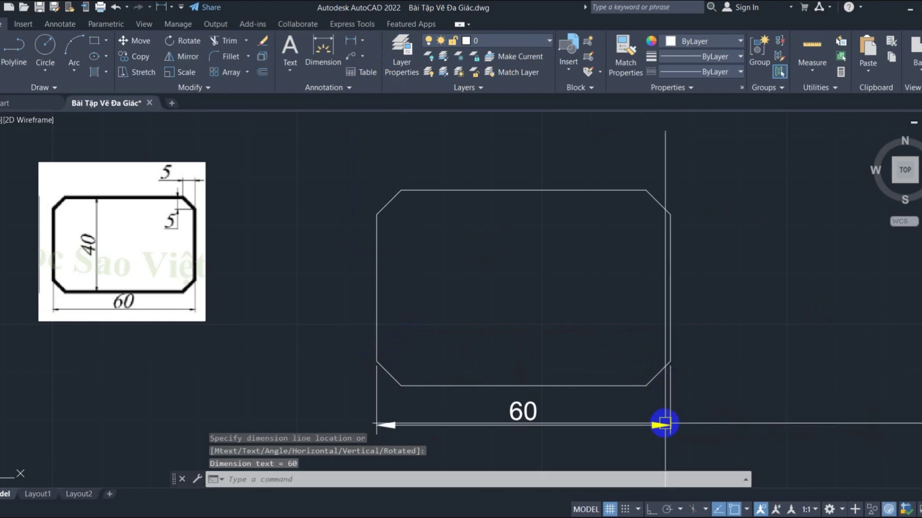
key(Return)
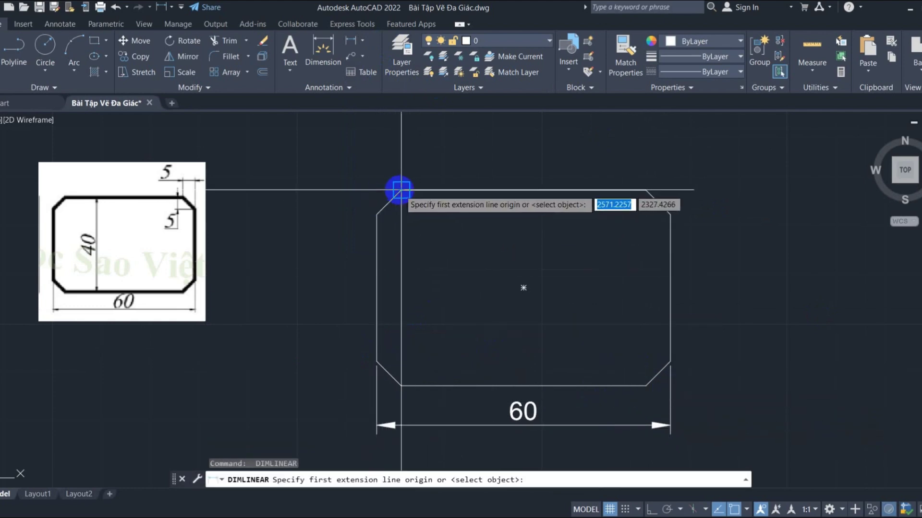
click(402, 190)
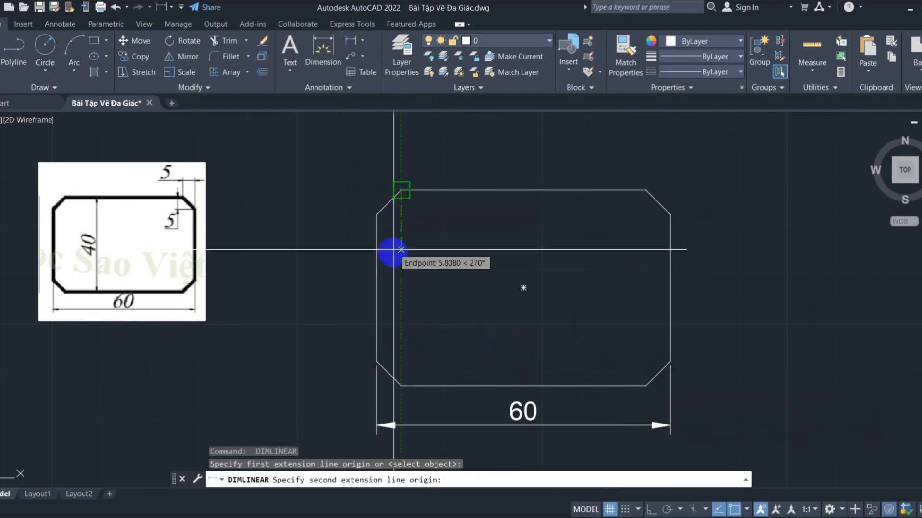
click(401, 384)
click(330, 380)
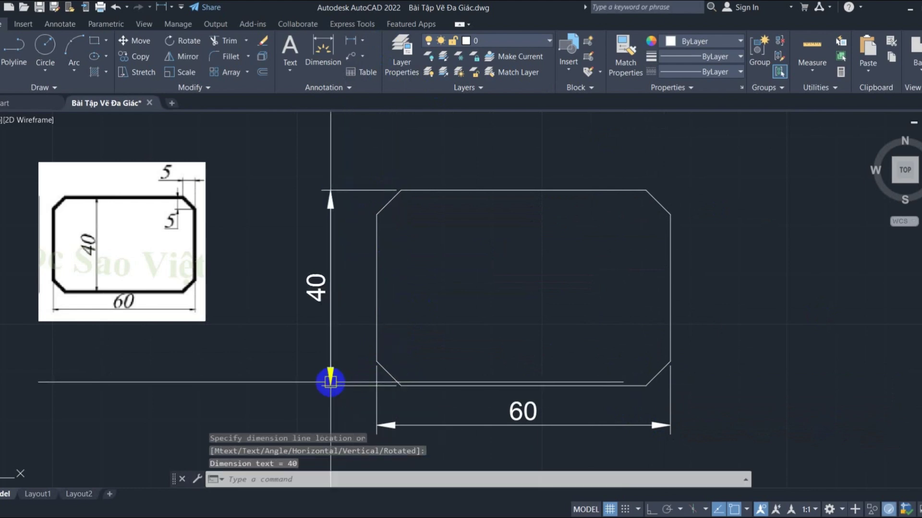
Add horizontal and vertical 5 dimensions to the top-right chamfer
key(Return)
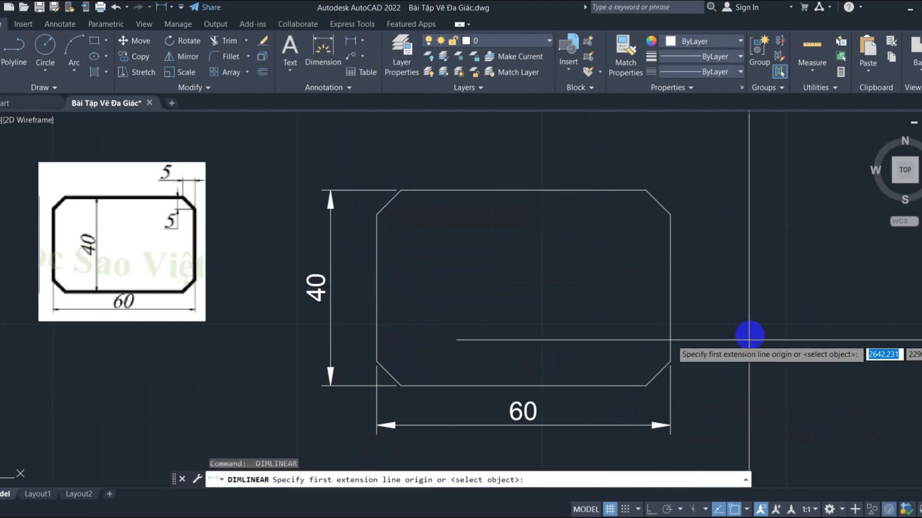
click(646, 191)
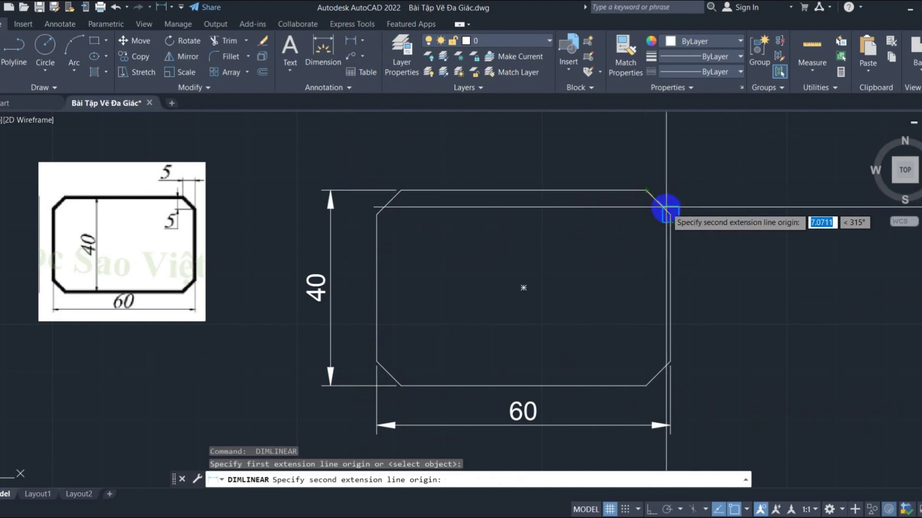
click(667, 195)
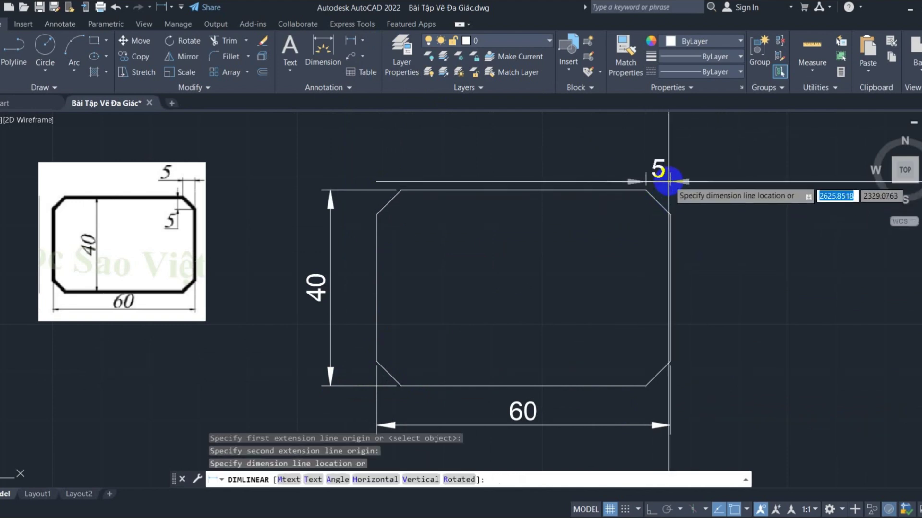
click(669, 168)
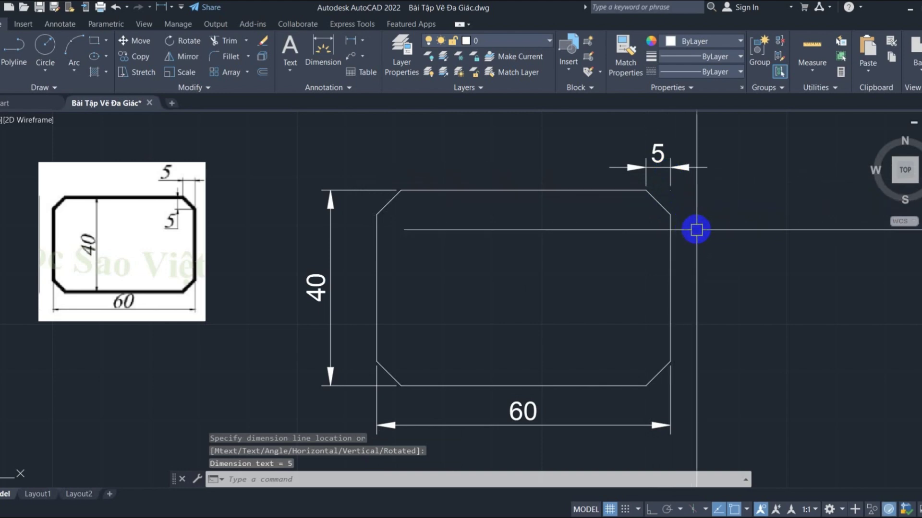
key(Return)
click(646, 191)
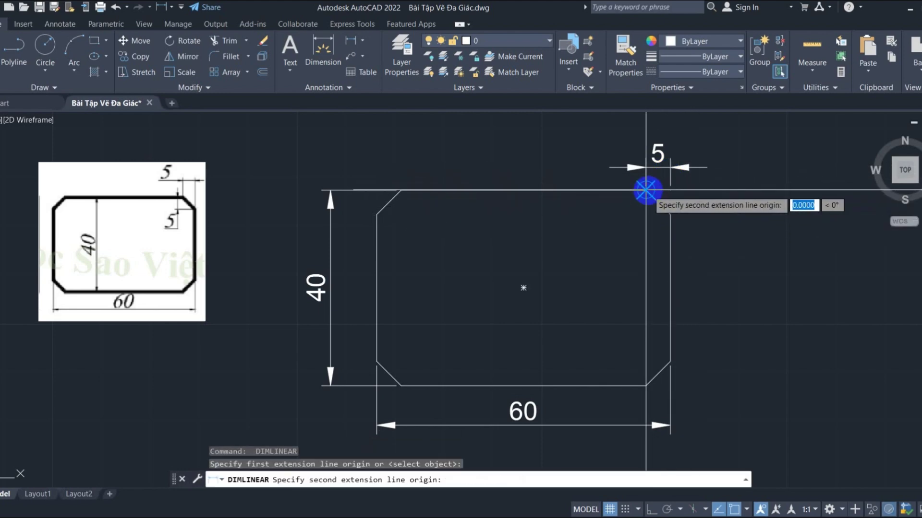
click(670, 214)
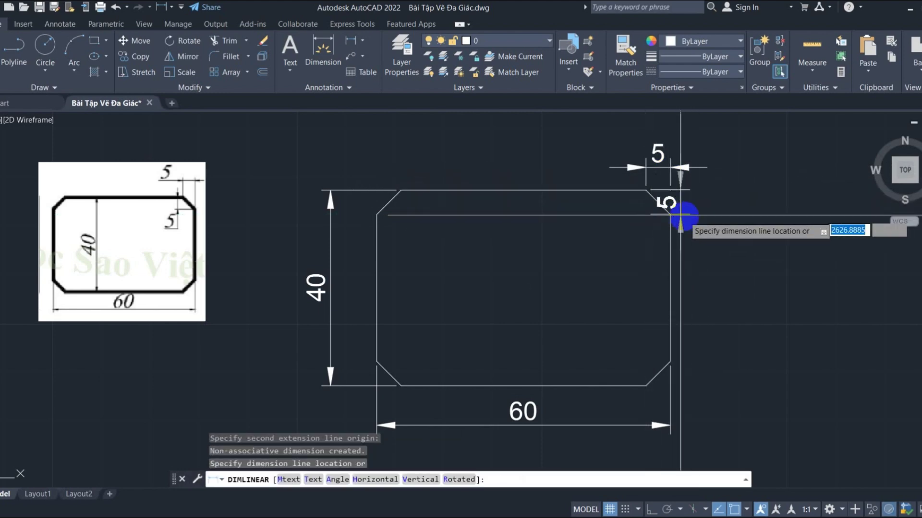
click(719, 222)
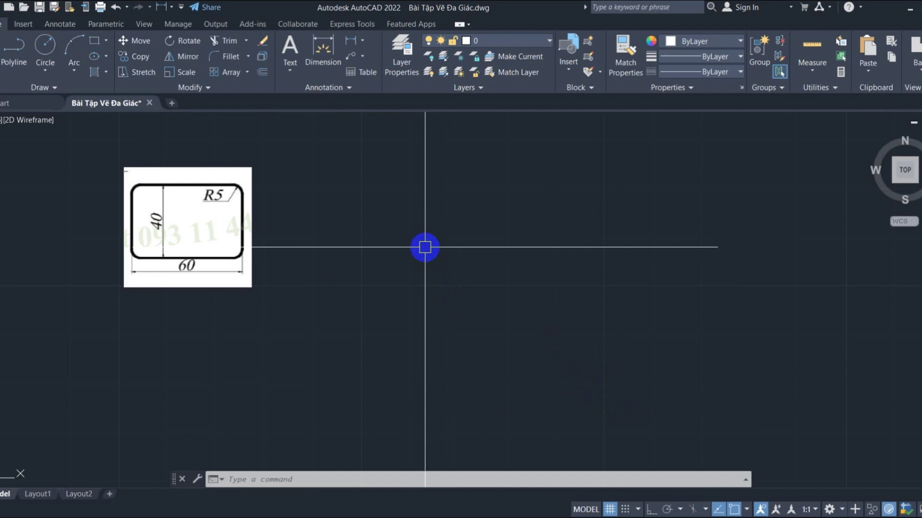
Start RECTANG with the Fillet option and a corner radius of 5
text(R)
text(EC)
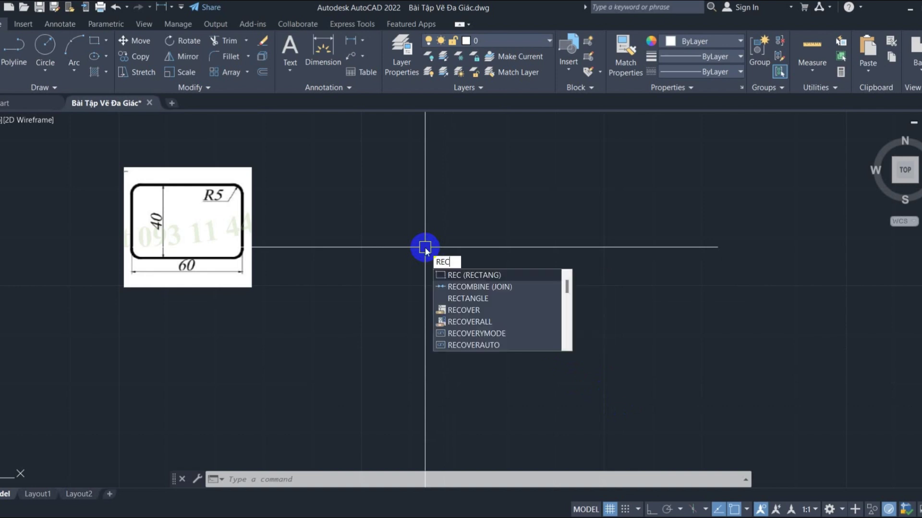
key(Return)
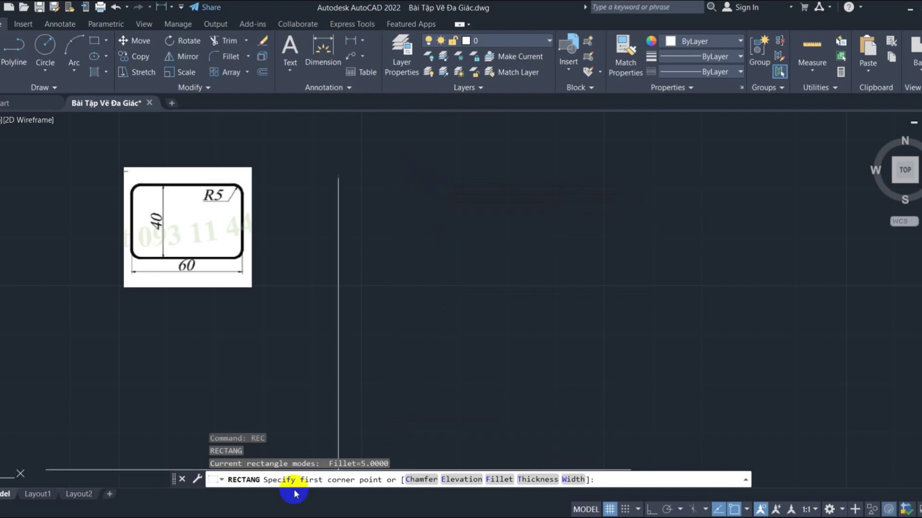
click(269, 485)
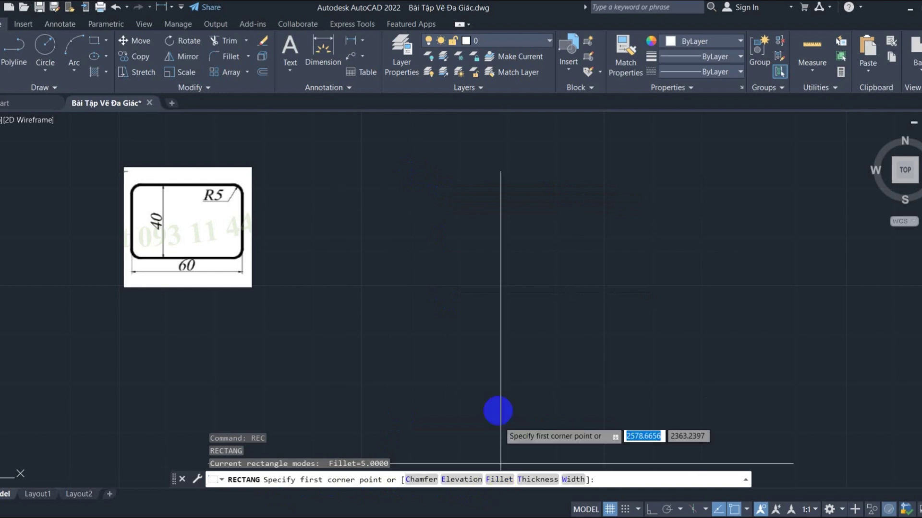
text(F)
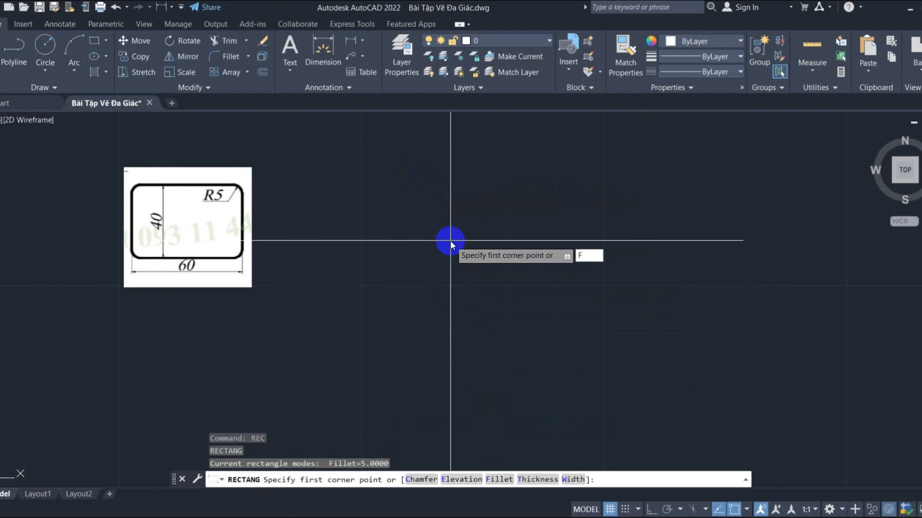
key(Return)
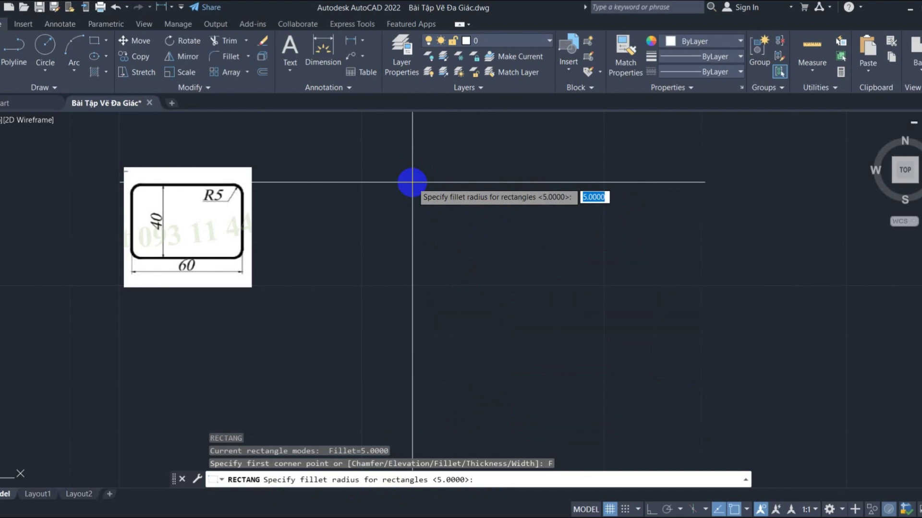
text(5)
key(Return)
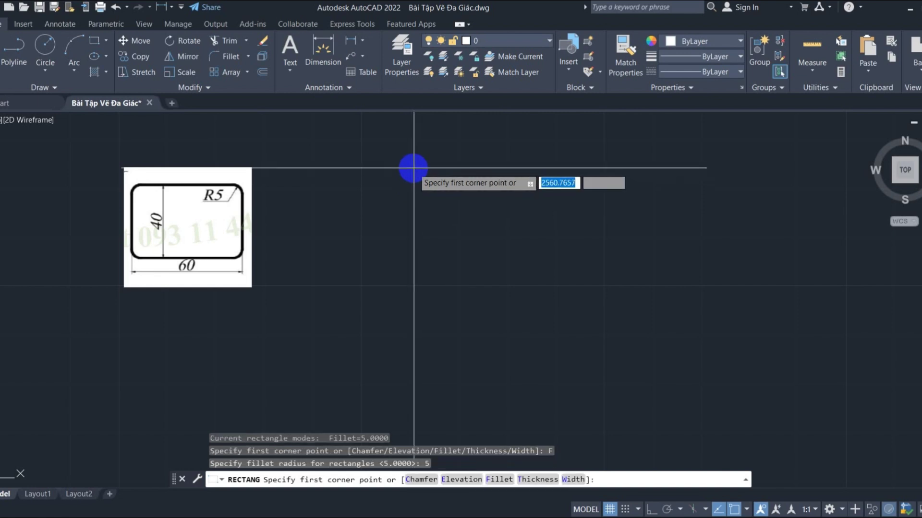
Draw the 60 by 40 rounded rectangle beside the R5 reference
click(402, 165)
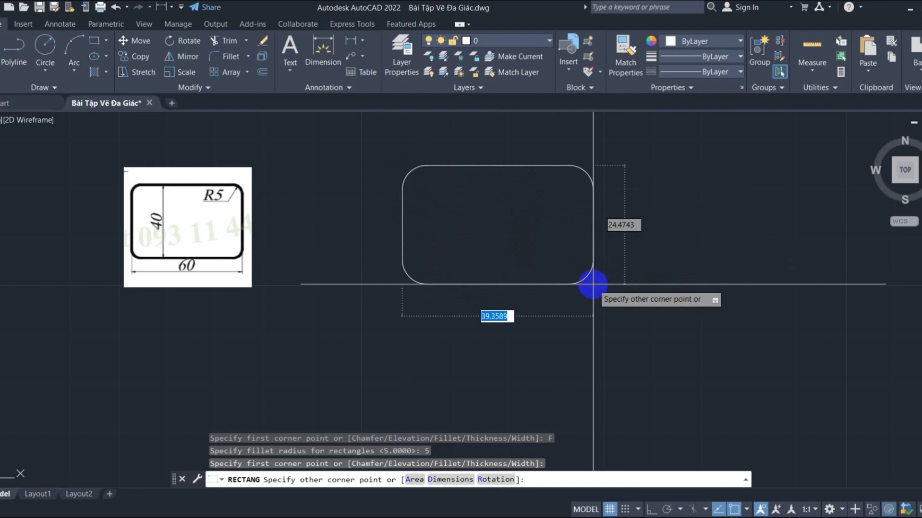
text(60)
key(Tab)
text(4)
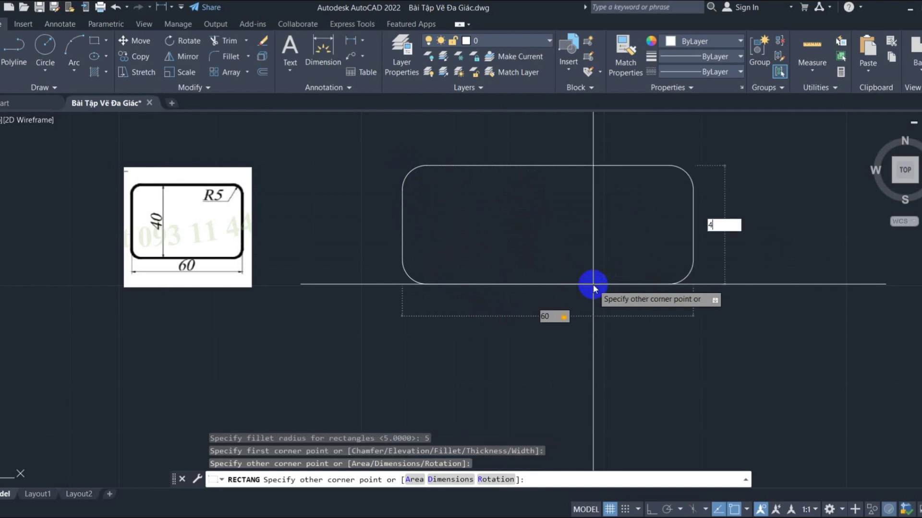
text(0)
key(Return)
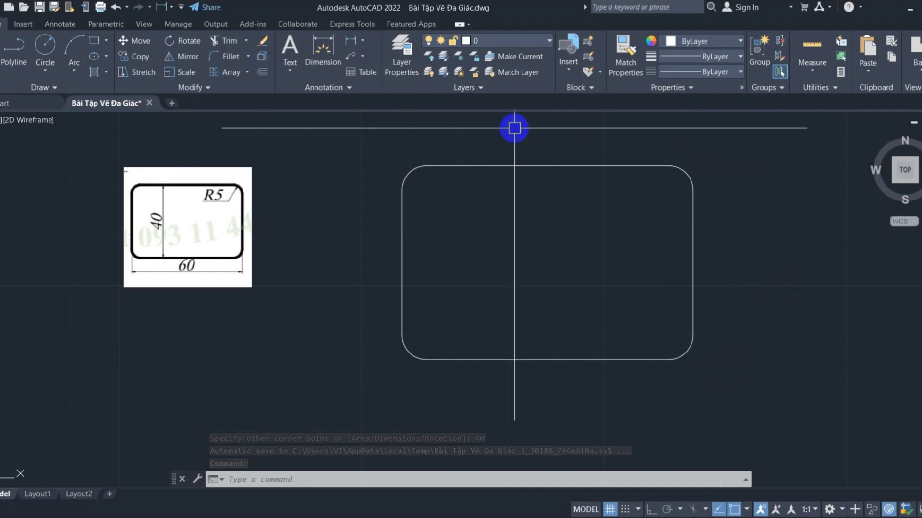
Dimension the rounded rectangle 60 wide below and 40 high on the left, deleting a stray object
click(362, 41)
click(361, 60)
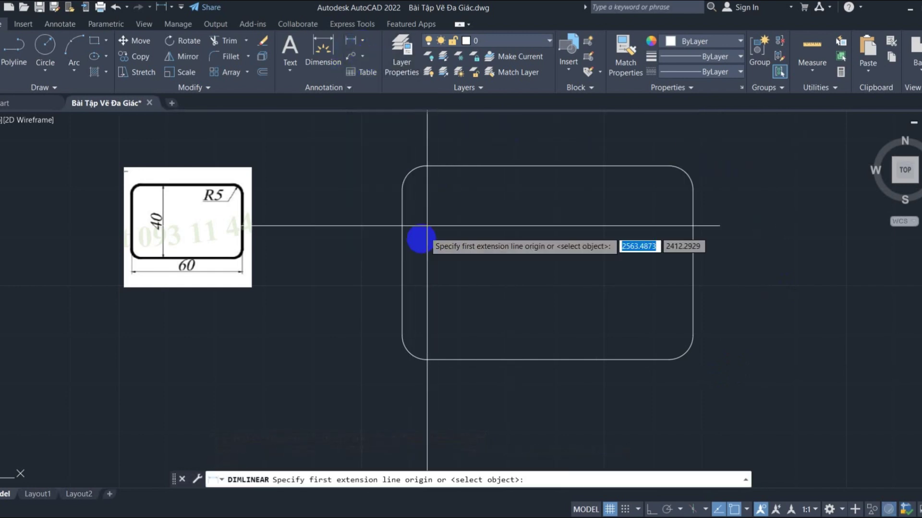
click(403, 335)
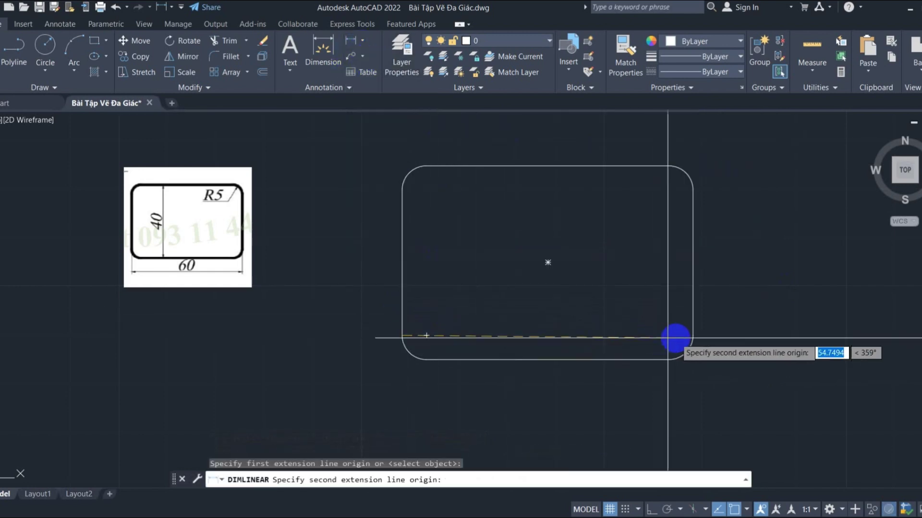
click(691, 338)
click(691, 404)
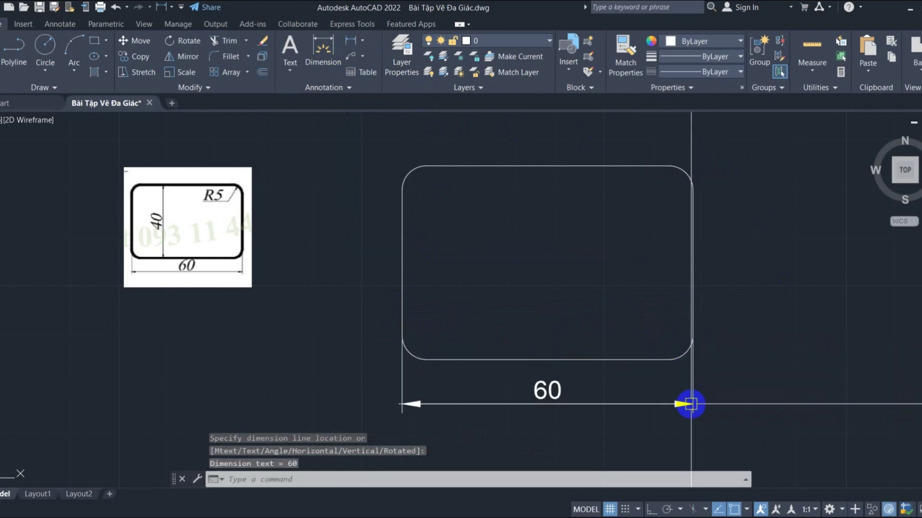
key(space)
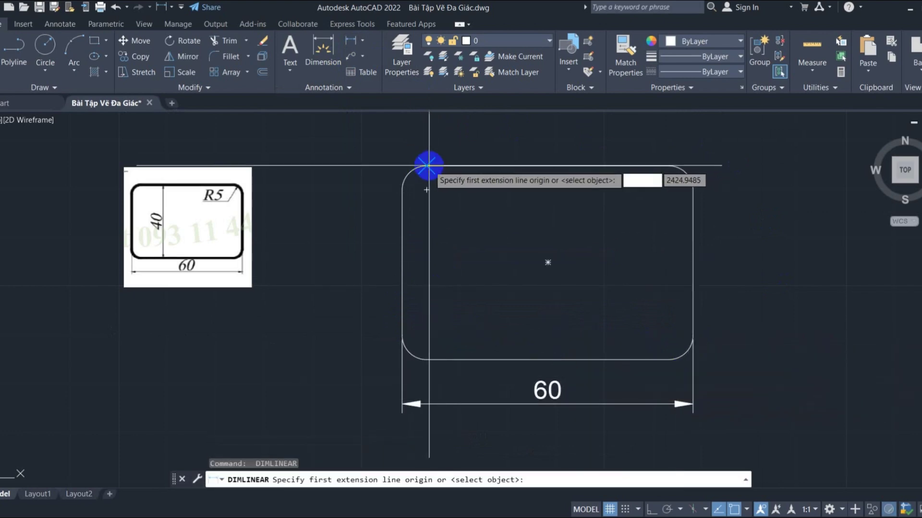
click(427, 166)
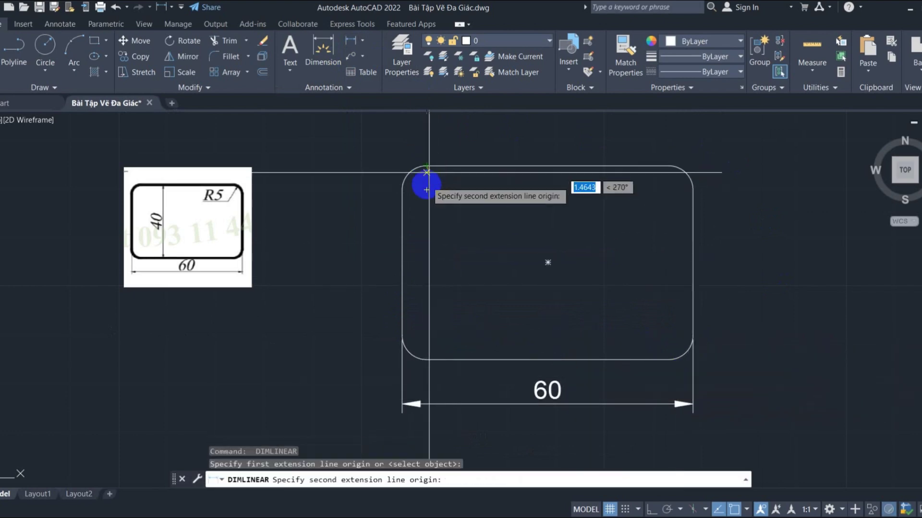
click(424, 359)
click(355, 359)
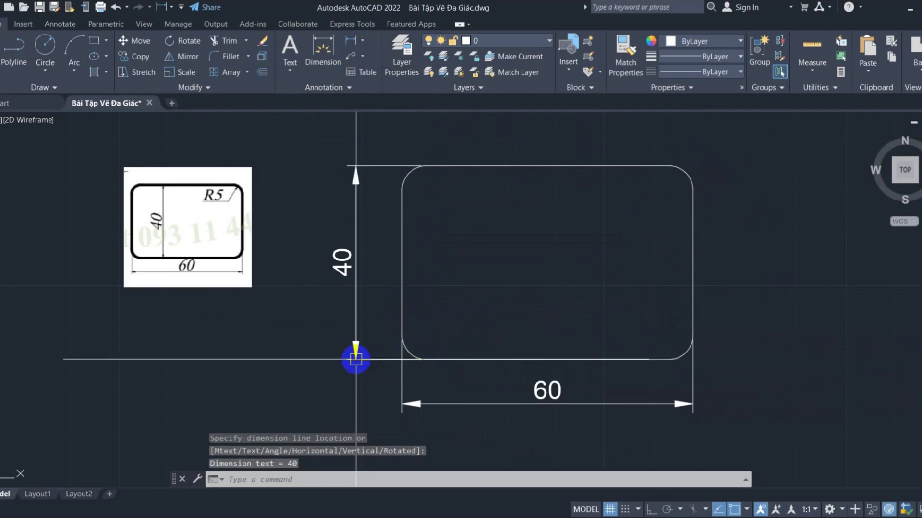
click(397, 345)
key(Delete)
Label the rectangle's top-right fillet with an R5 radius dimension
click(362, 40)
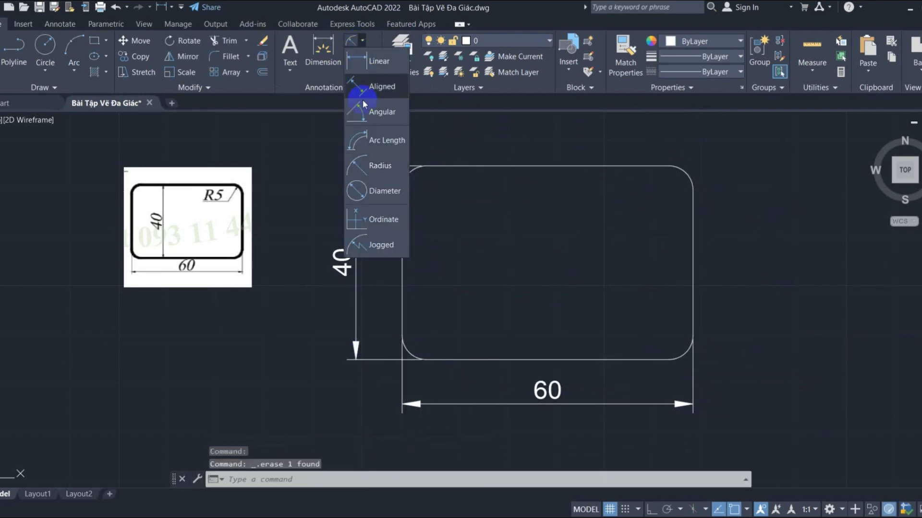
click(361, 165)
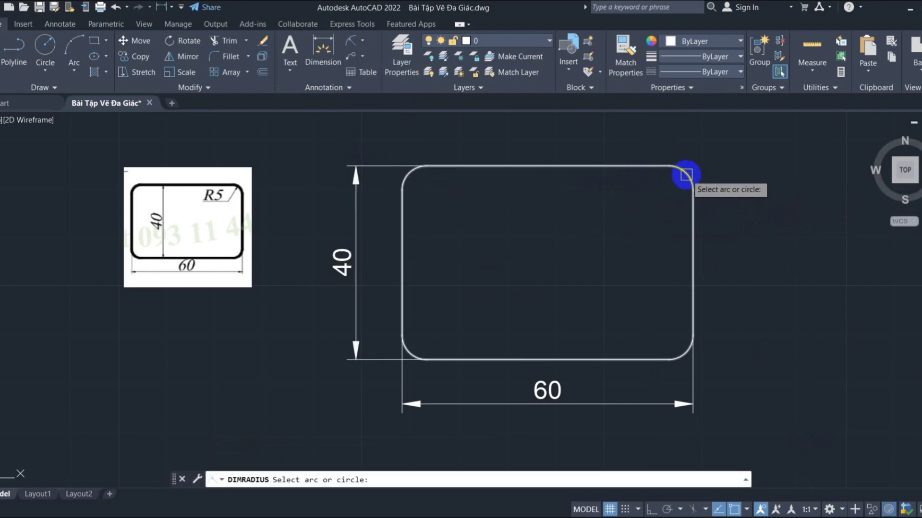
click(686, 174)
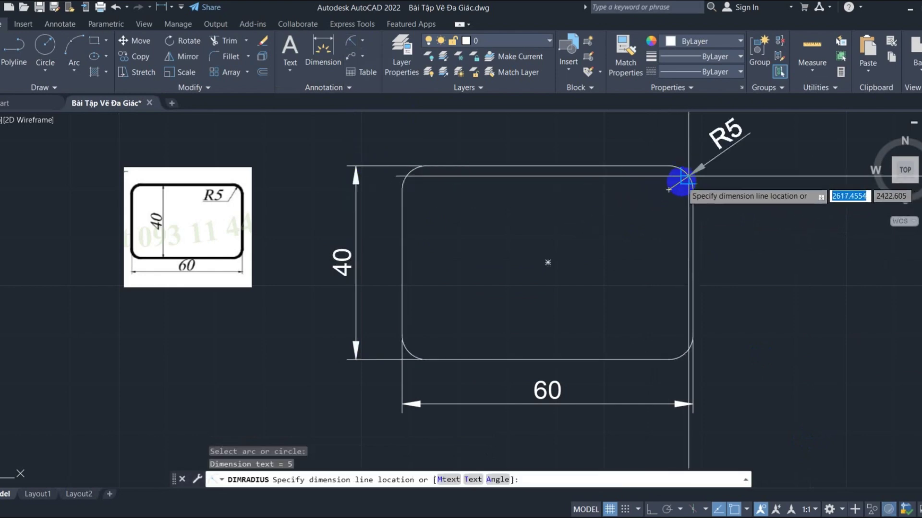
click(684, 181)
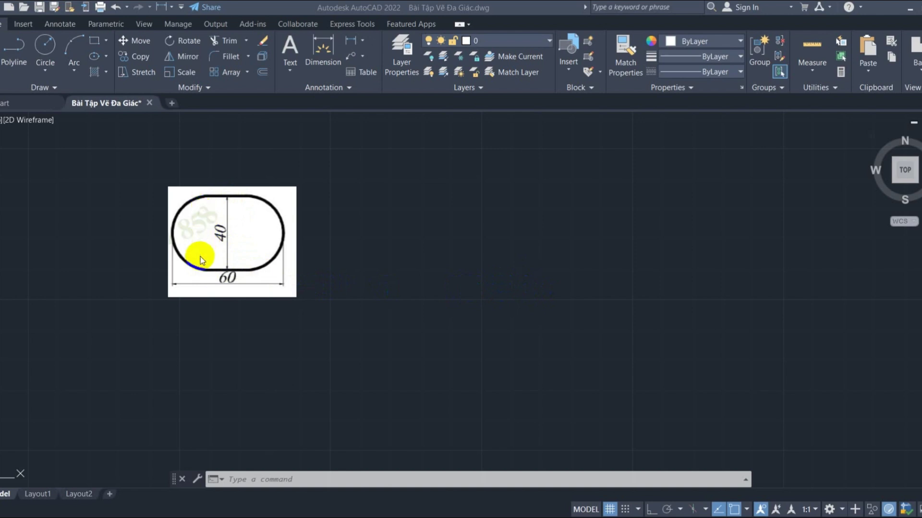
Cancel an accidental selection window on the canvas
drag(200, 257, 203, 266)
drag(190, 211, 196, 211)
click(406, 249)
key(Escape)
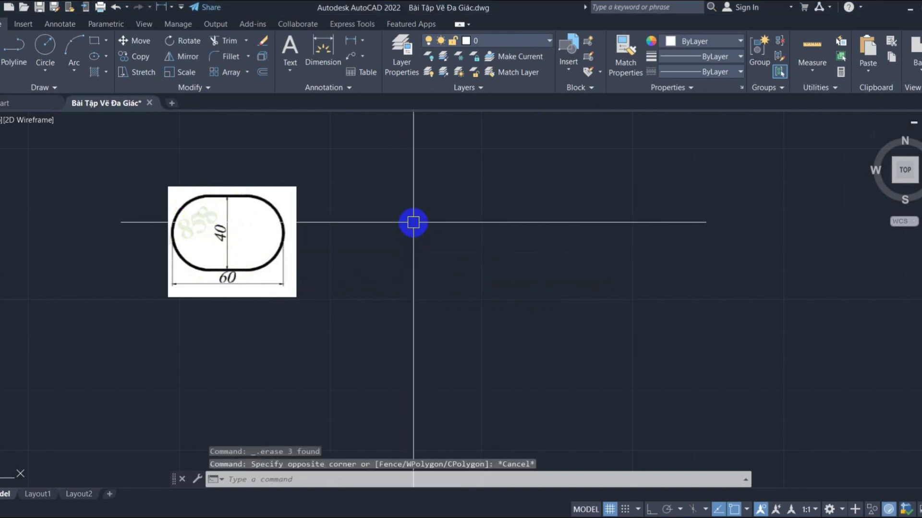
Draw a 60 × 40 rectangle with 20-radius filleted corners beside the slot reference
text(REC)
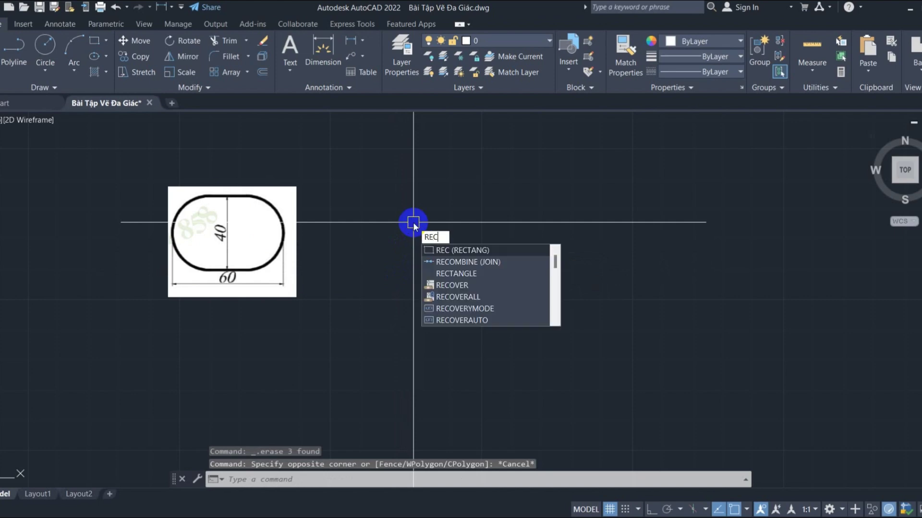
key(Return)
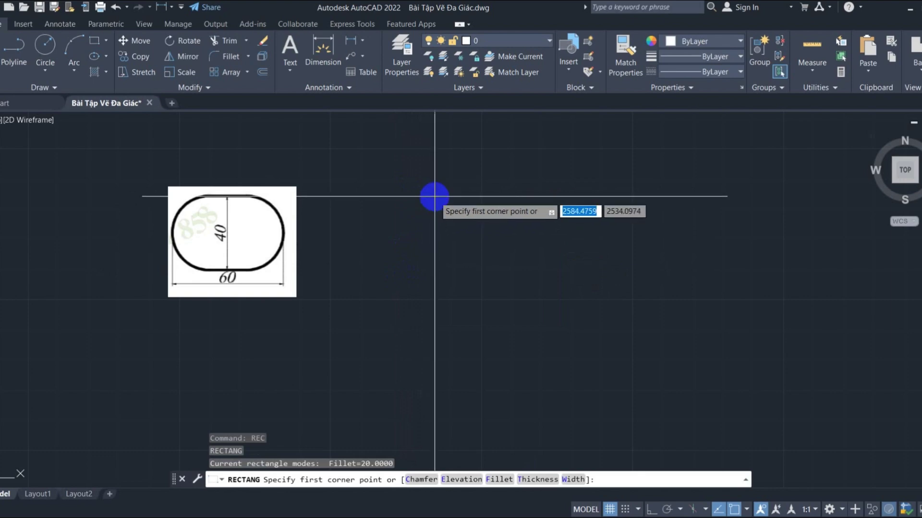
text(F)
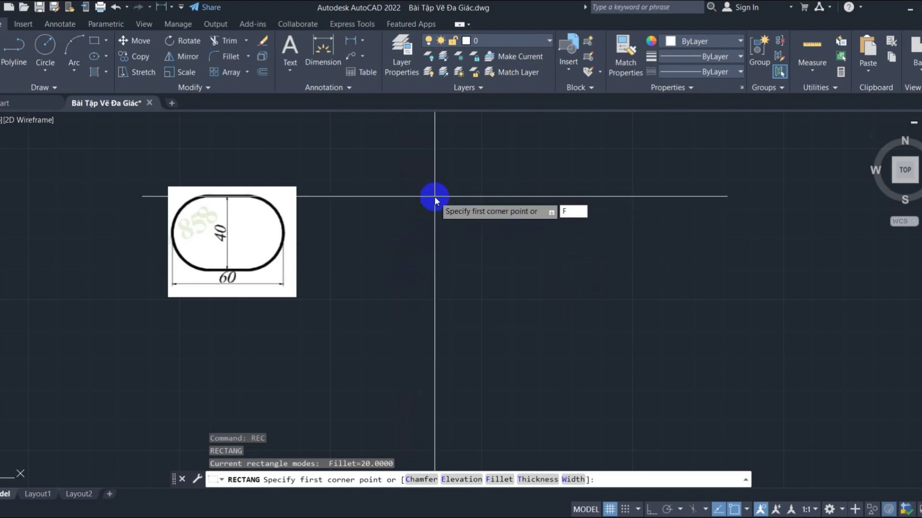
key(Return)
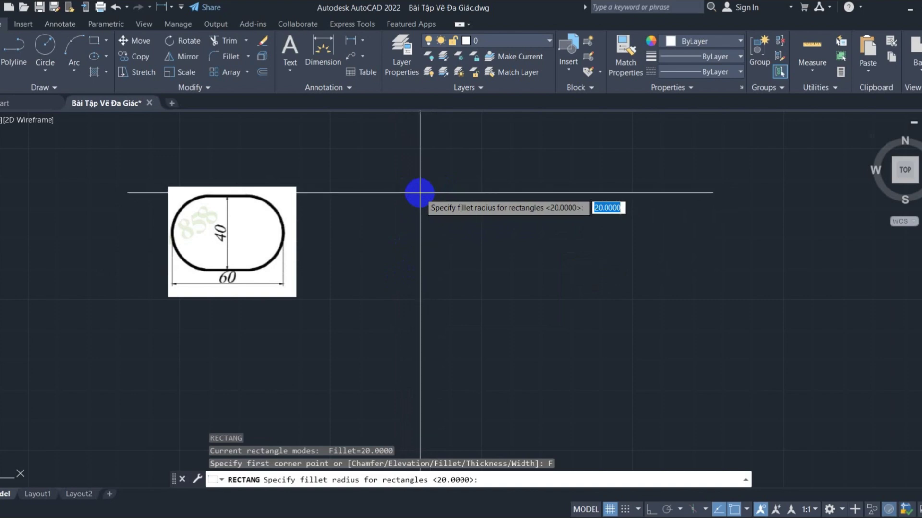
text(20)
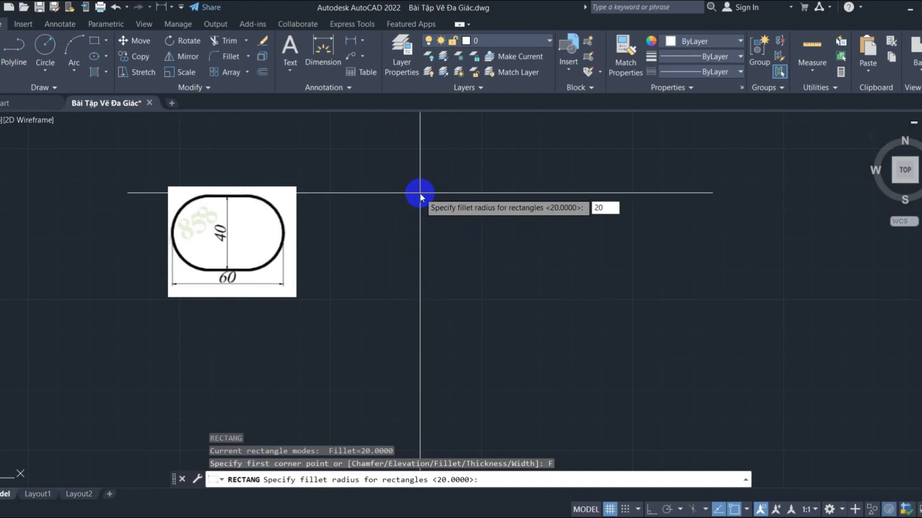
key(Return)
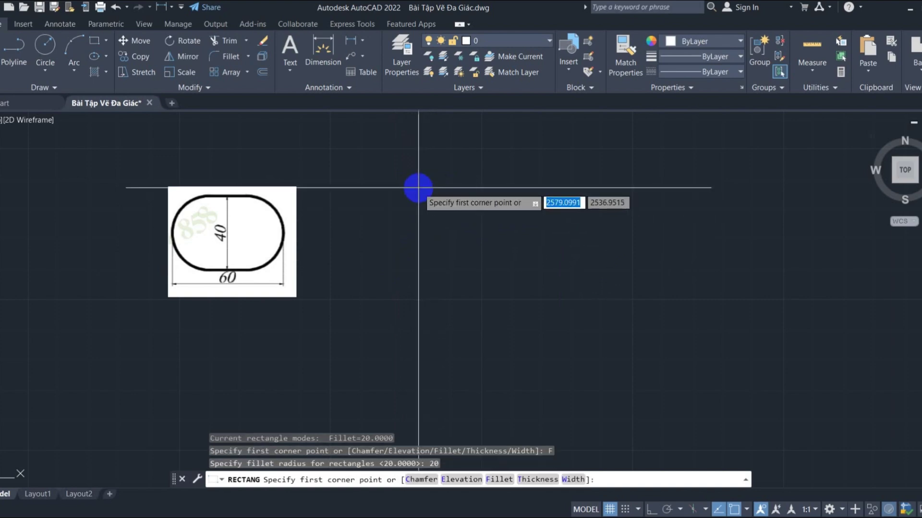
click(418, 187)
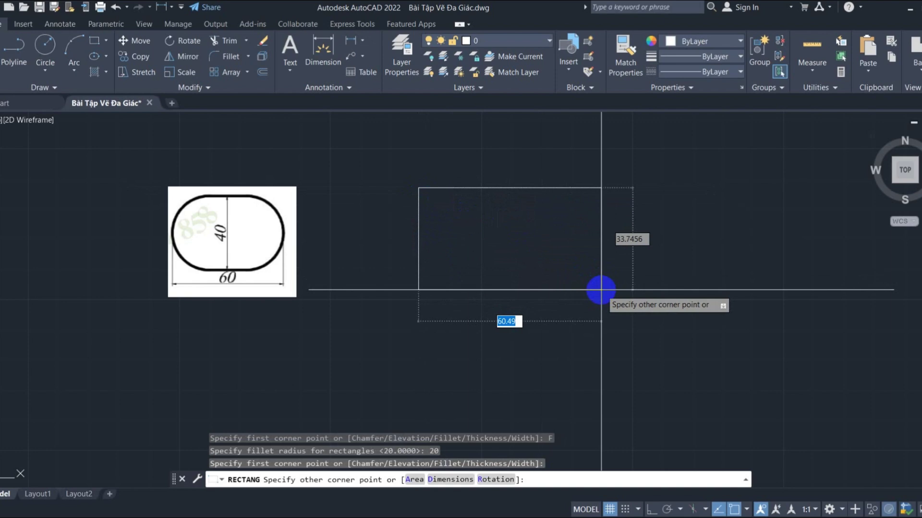
text(60)
key(Tab)
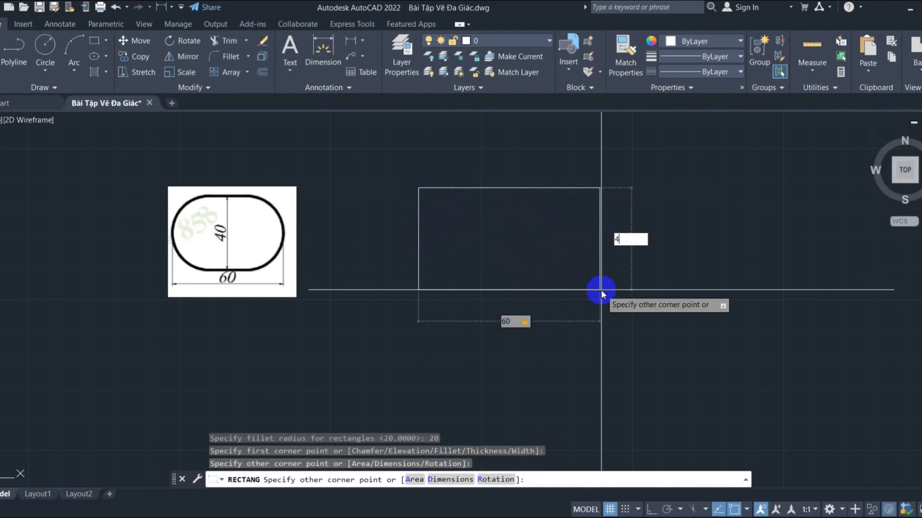
text(40)
key(Return)
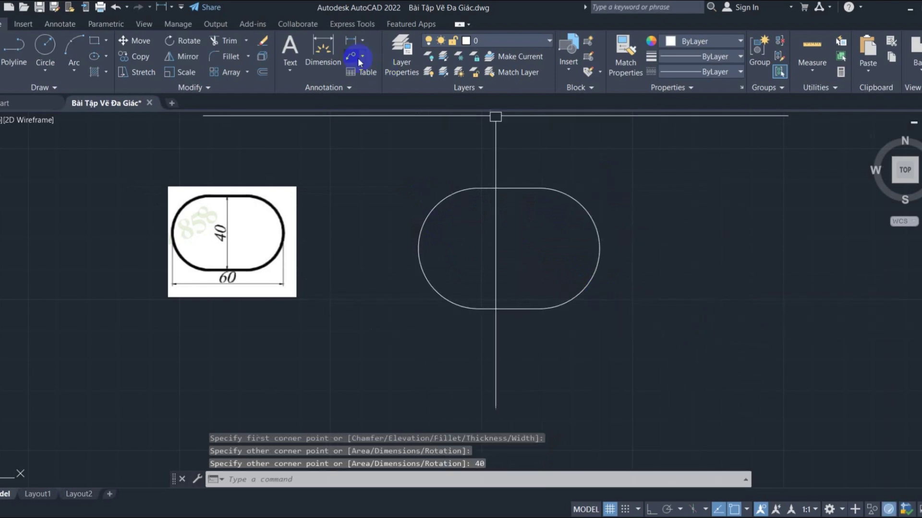
Add linear dimensions: 40 height on the right and 60 width below the obround
click(363, 40)
click(370, 62)
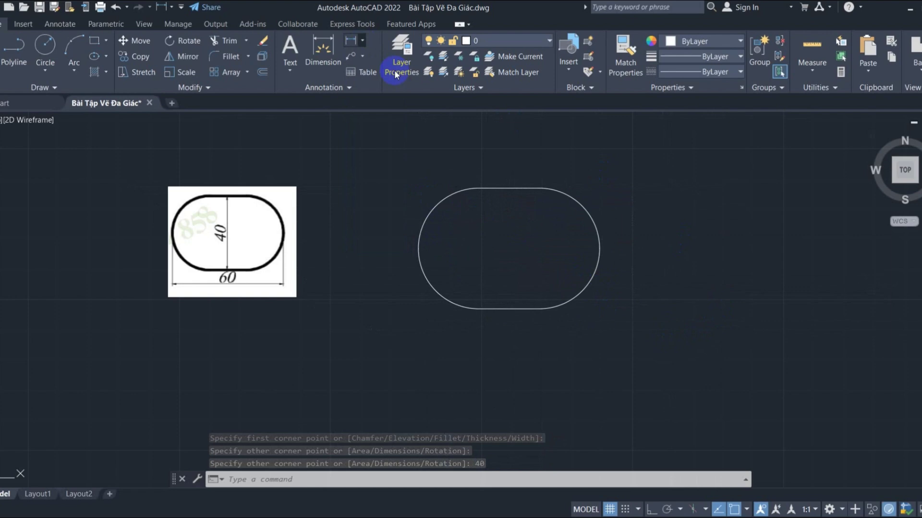
click(508, 188)
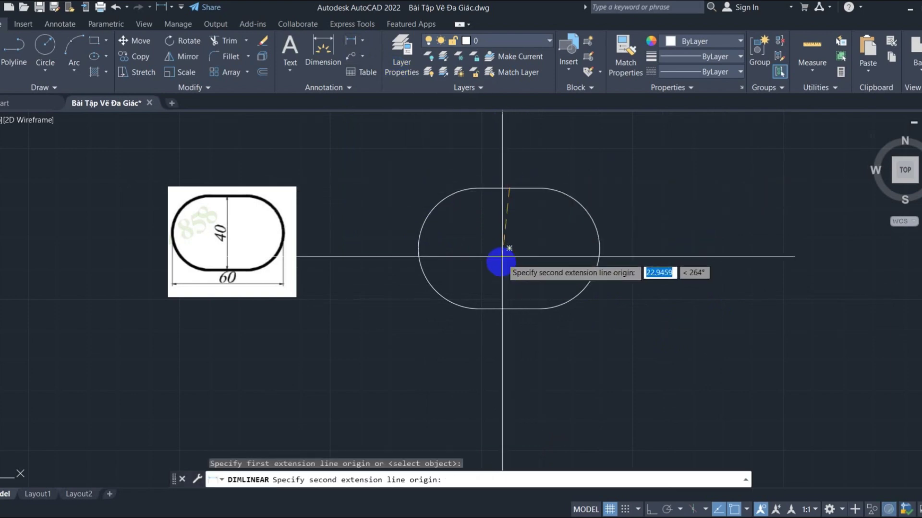
click(508, 305)
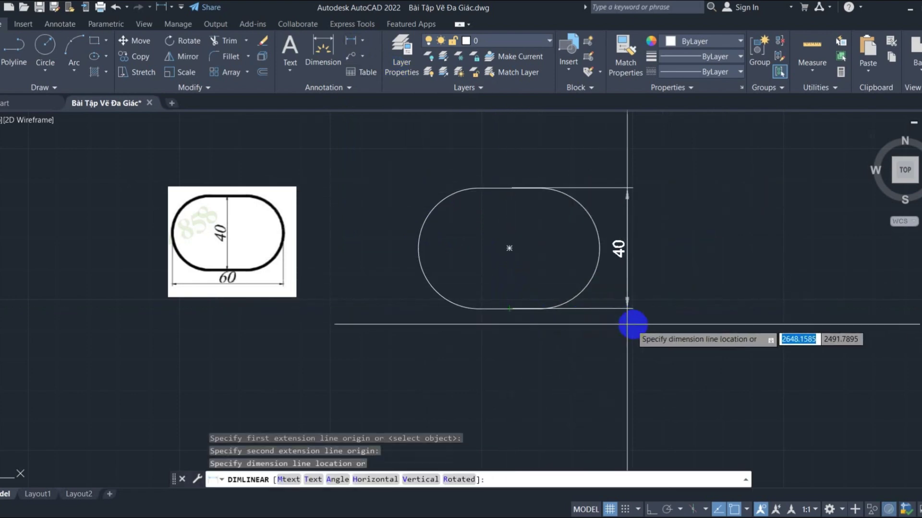
click(641, 323)
click(362, 41)
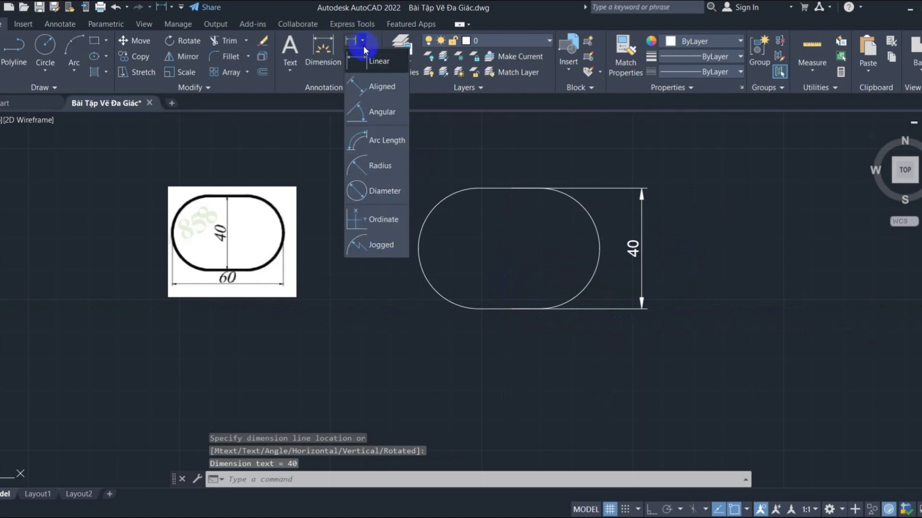
click(370, 63)
click(419, 248)
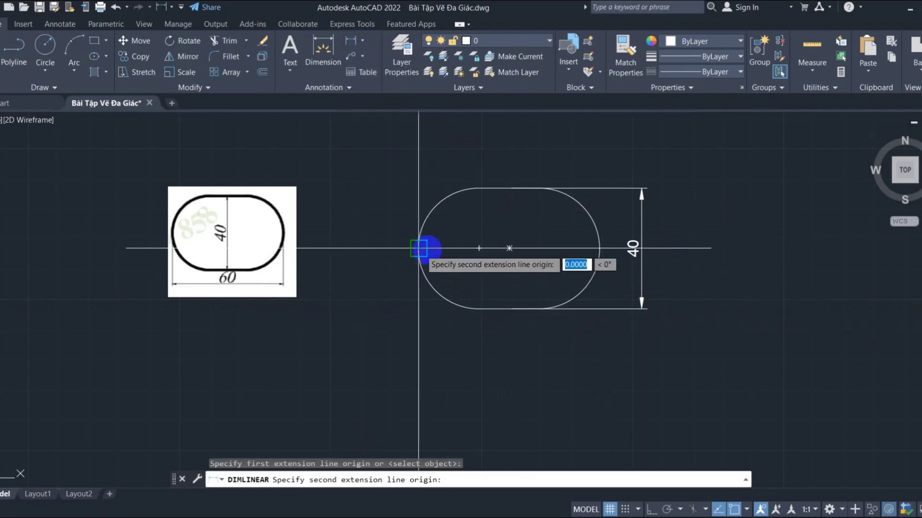
click(594, 250)
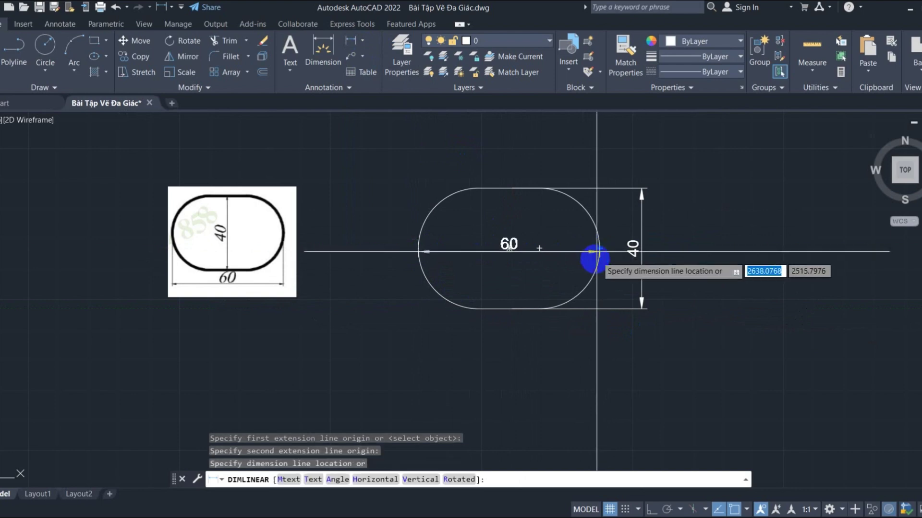
click(588, 340)
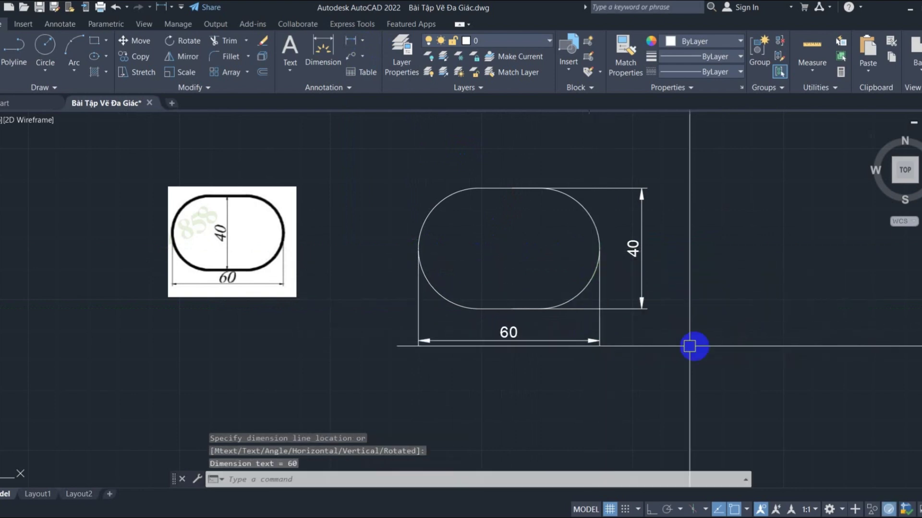
Label the obround's upper-left arc with an R20 radius dimension
click(363, 40)
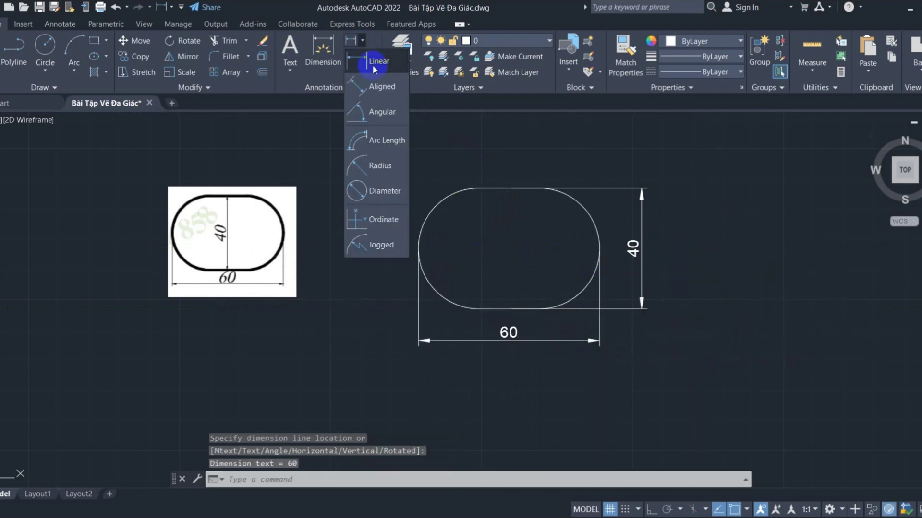
click(379, 167)
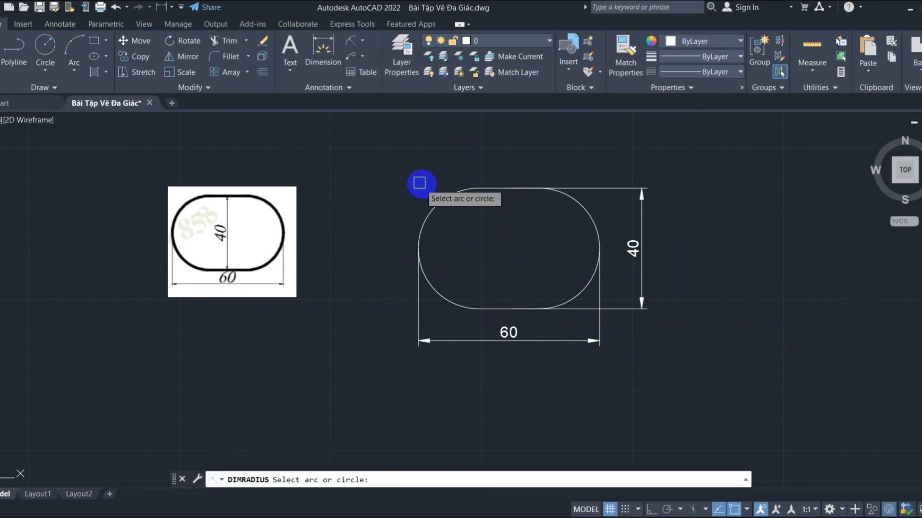
click(431, 205)
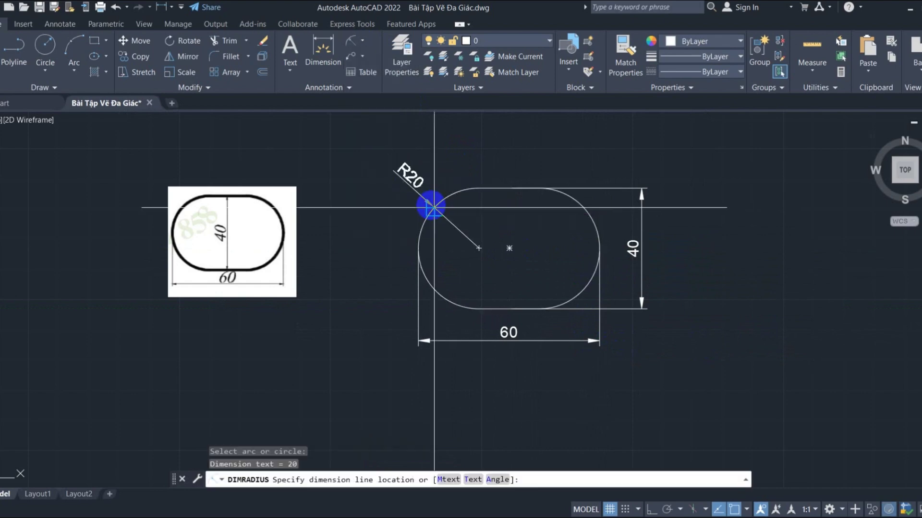
click(422, 205)
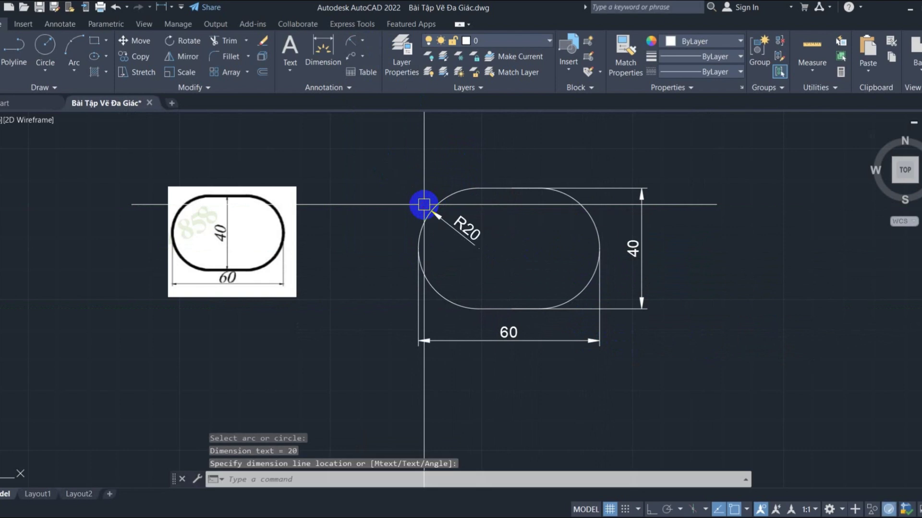
Cancel the current command and start RECTANG for the 160 × 80 crossed-rectangle exercise
key(Escape)
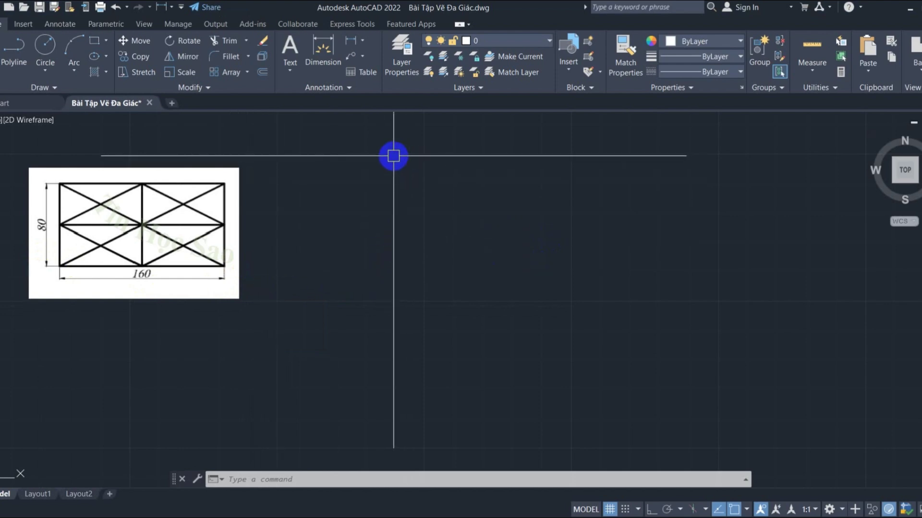
text(REC)
key(Return)
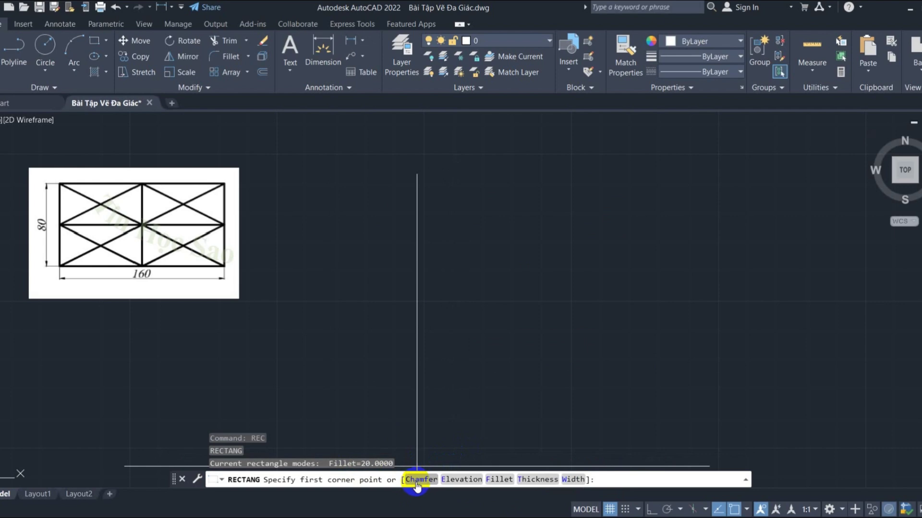
Draw a sharp-cornered 160 × 80 rectangle, resetting the corner fillet radius to 0
click(500, 482)
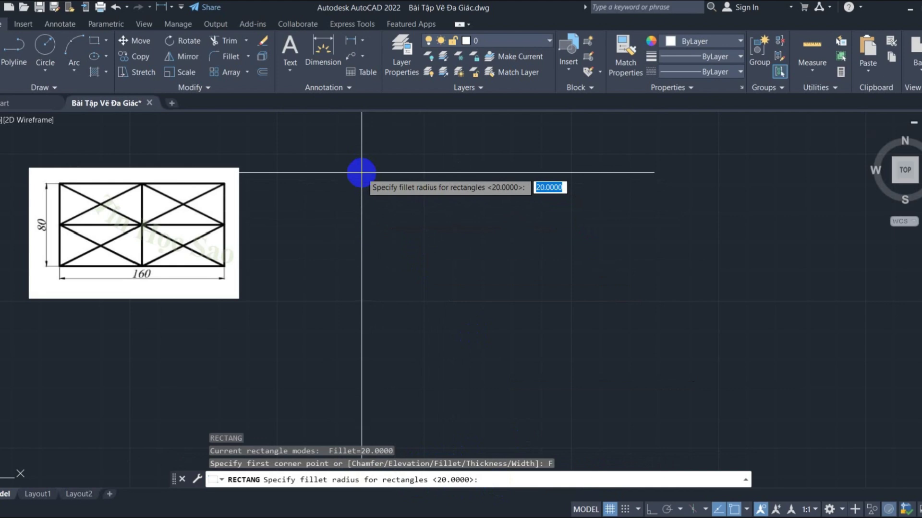
text(0)
key(Return)
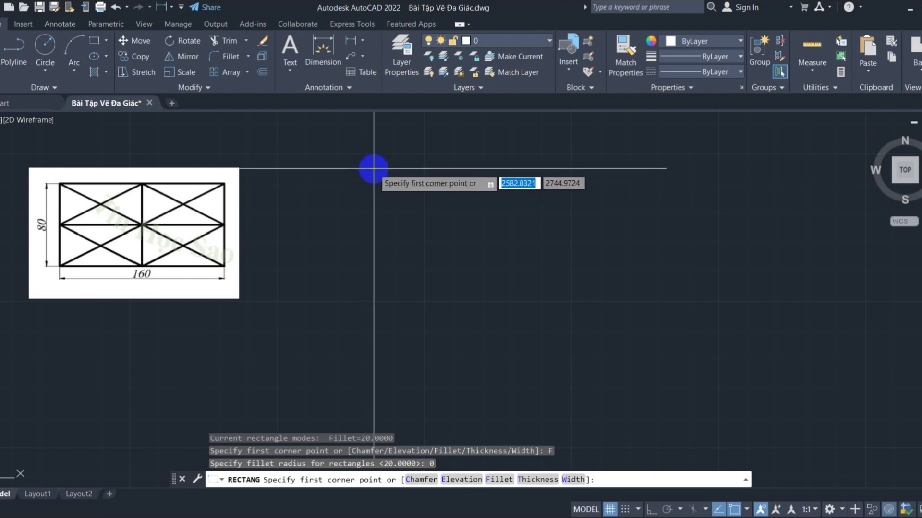
click(374, 169)
text(160)
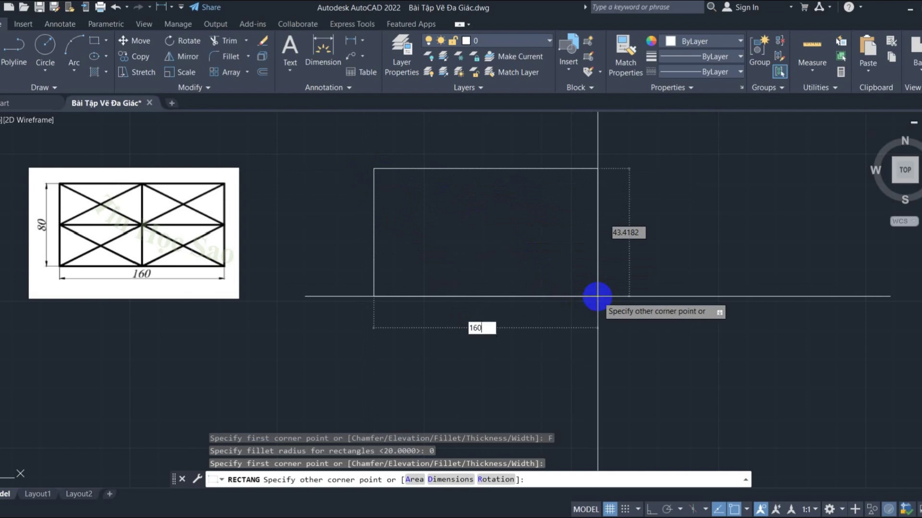
key(Tab)
text(80)
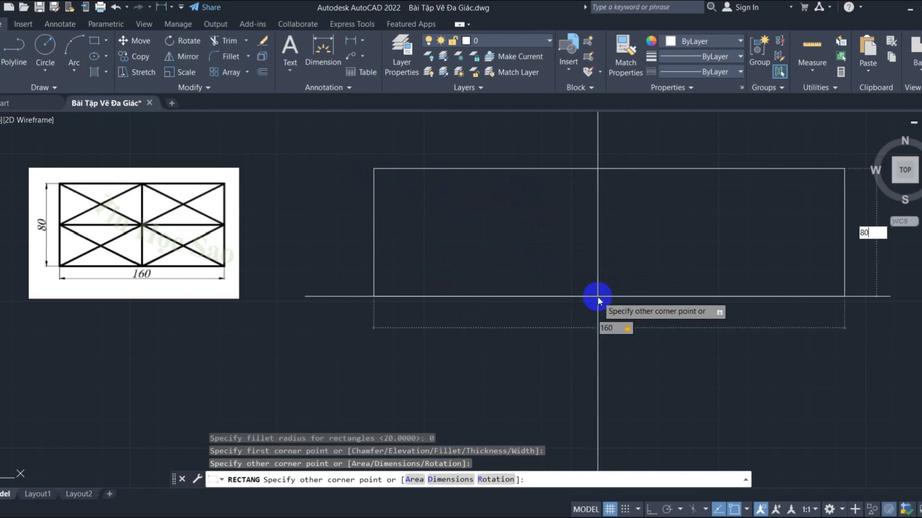
key(Return)
text(L)
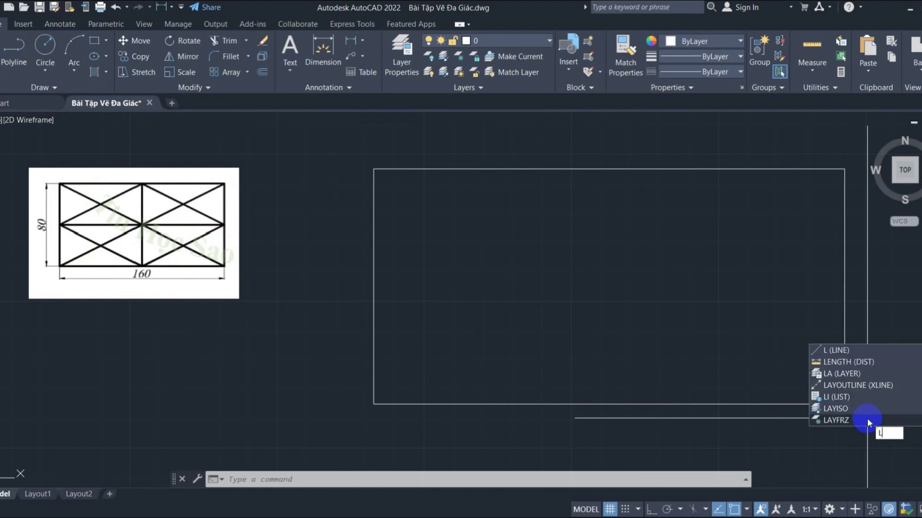
Draw both corner-to-corner diagonals of the 160 × 80 rectangle
key(Return)
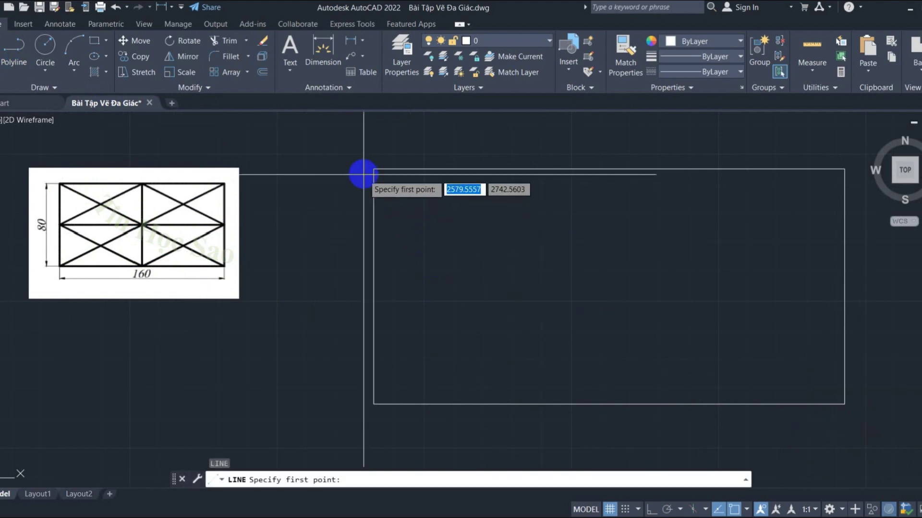
click(373, 169)
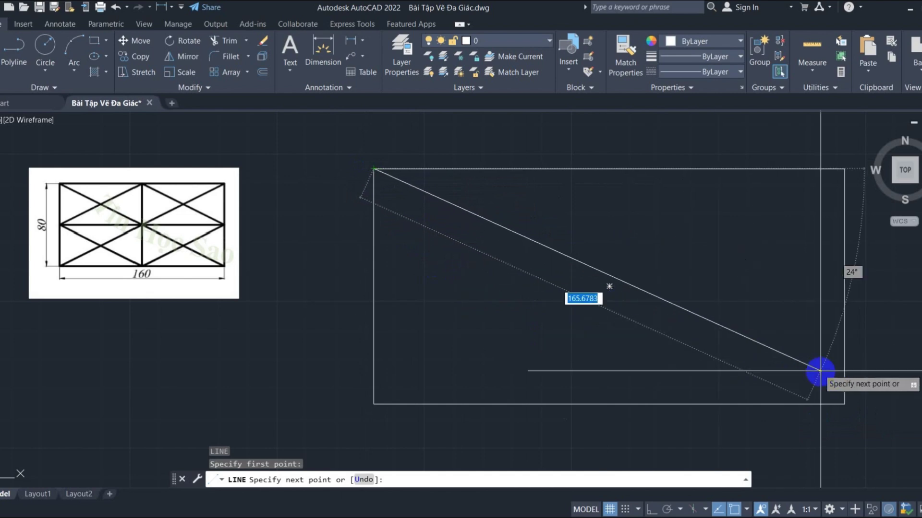
click(844, 403)
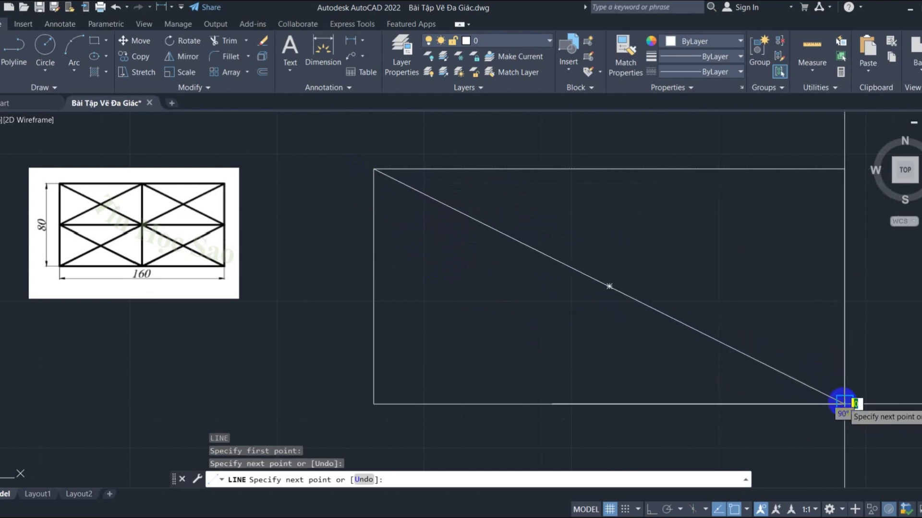
key(Escape)
key(Return)
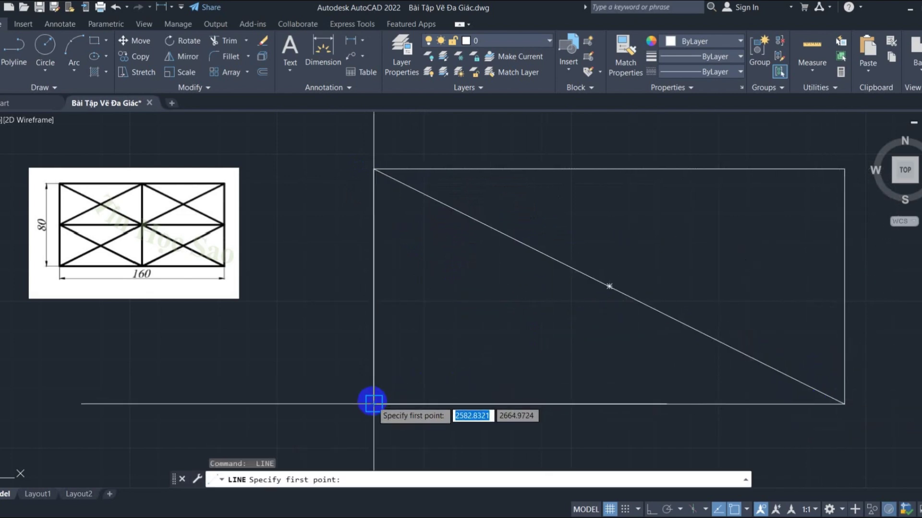
click(373, 404)
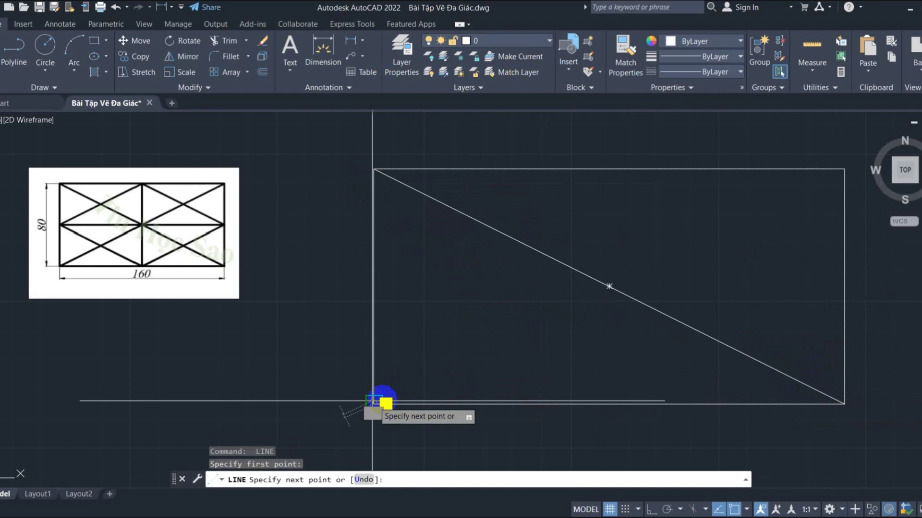
click(844, 169)
key(Escape)
Draw vertical and horizontal centre lines between opposite edge midpoints
key(Return)
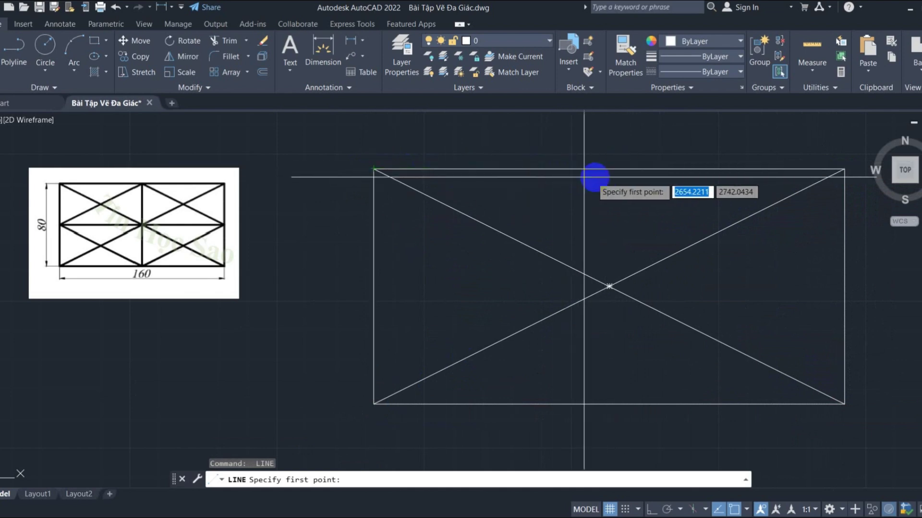
click(608, 168)
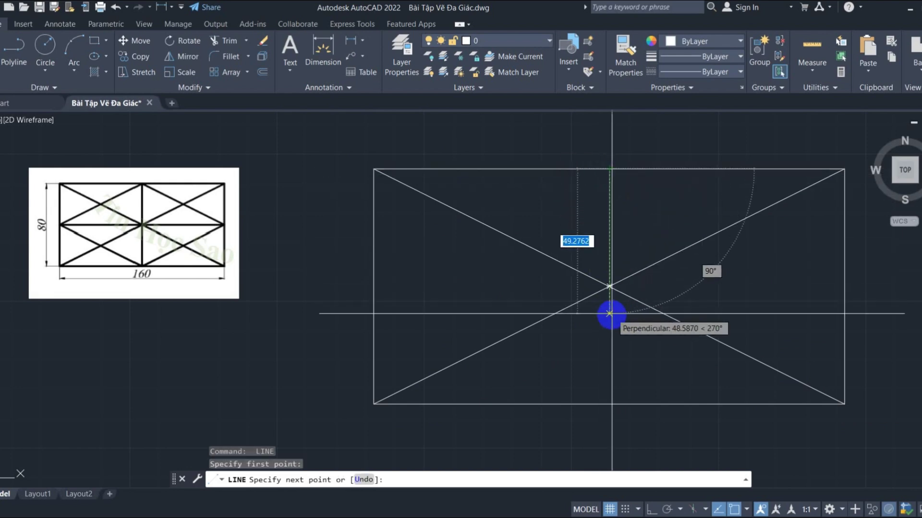
click(609, 403)
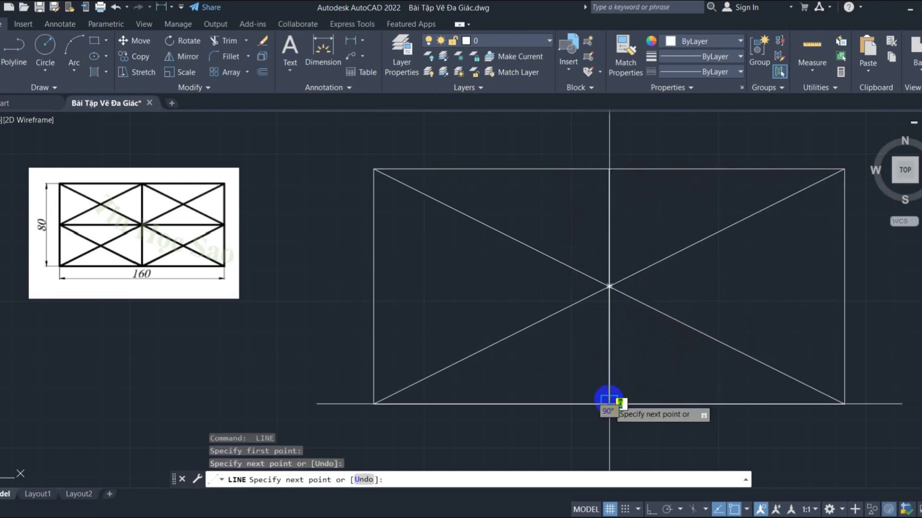
key(Escape)
key(Return)
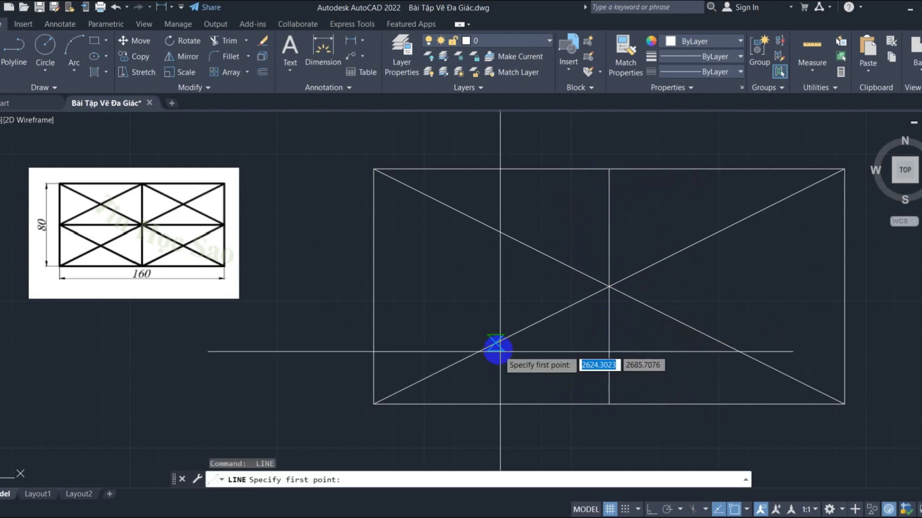
click(374, 286)
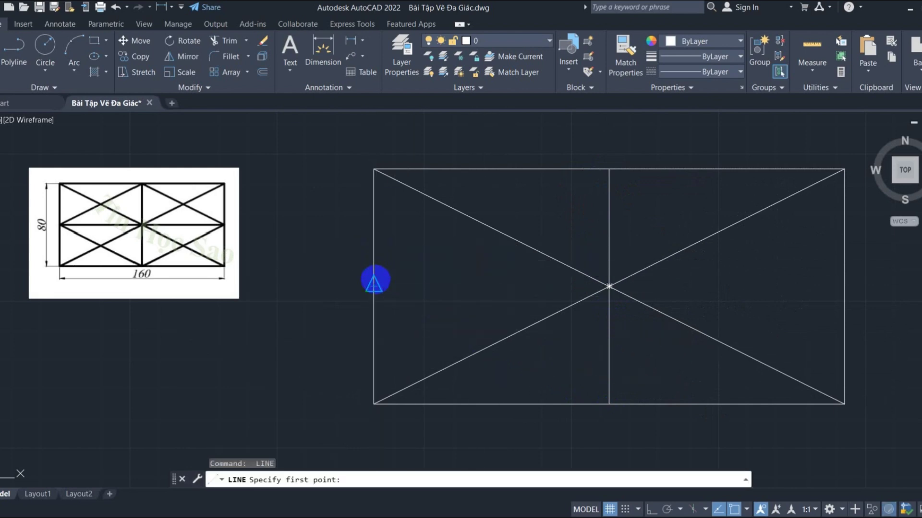
click(844, 286)
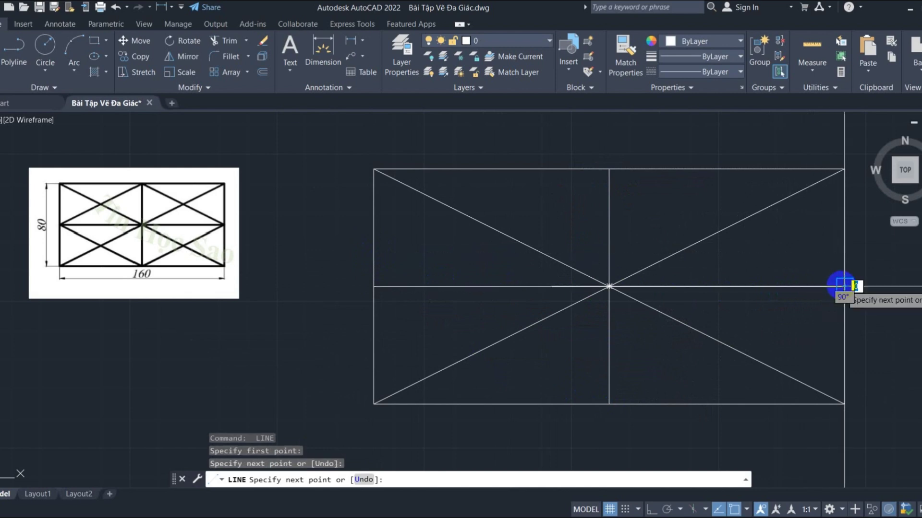
key(Escape)
Draw a closed diamond joining the four edge midpoints of the rectangle
key(Return)
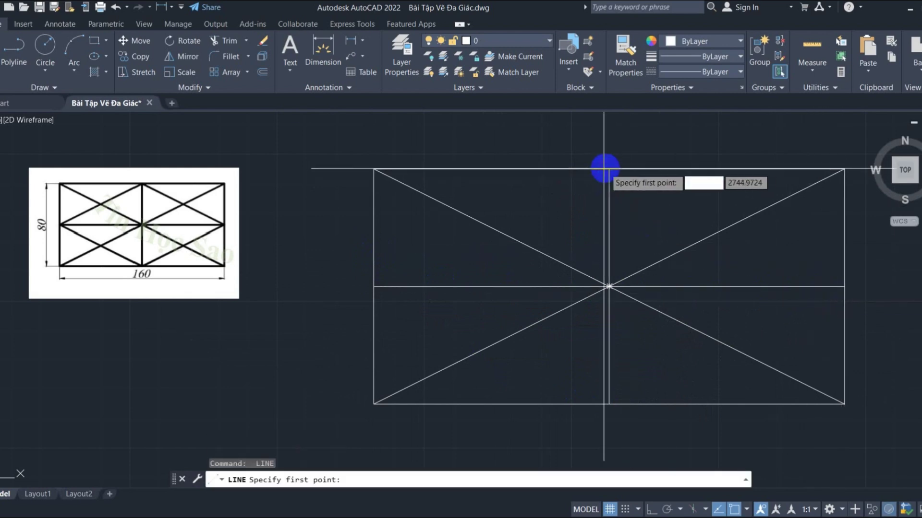
click(608, 169)
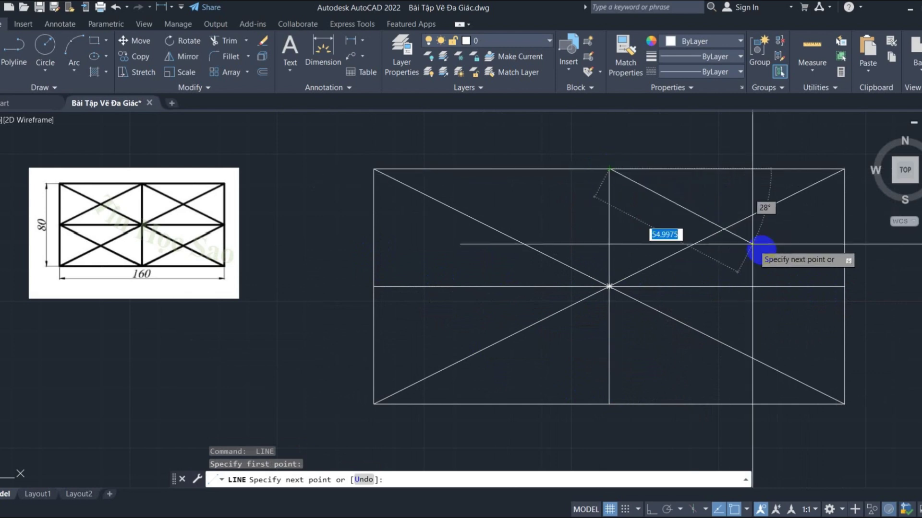
click(835, 284)
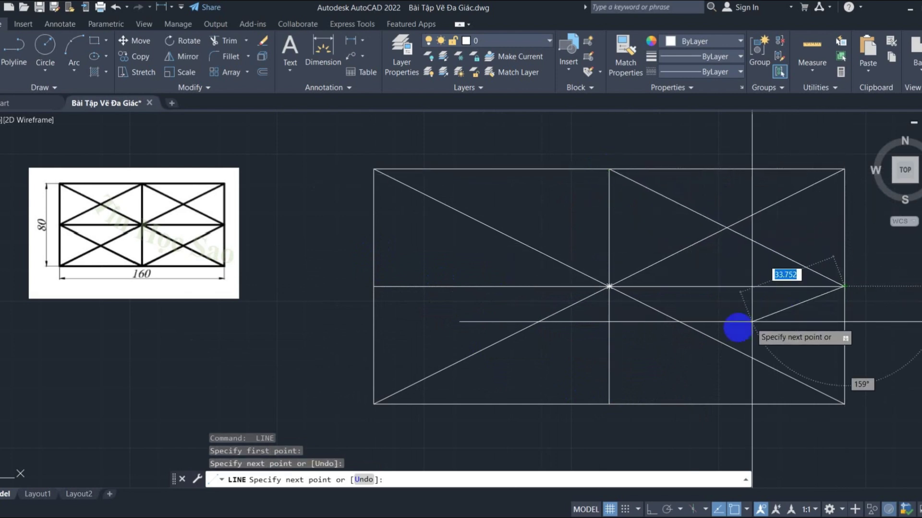
click(608, 403)
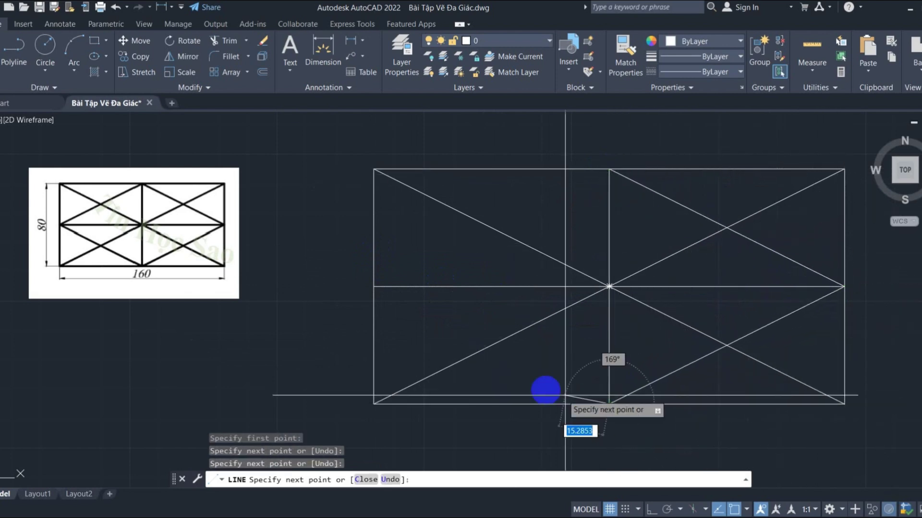
click(373, 286)
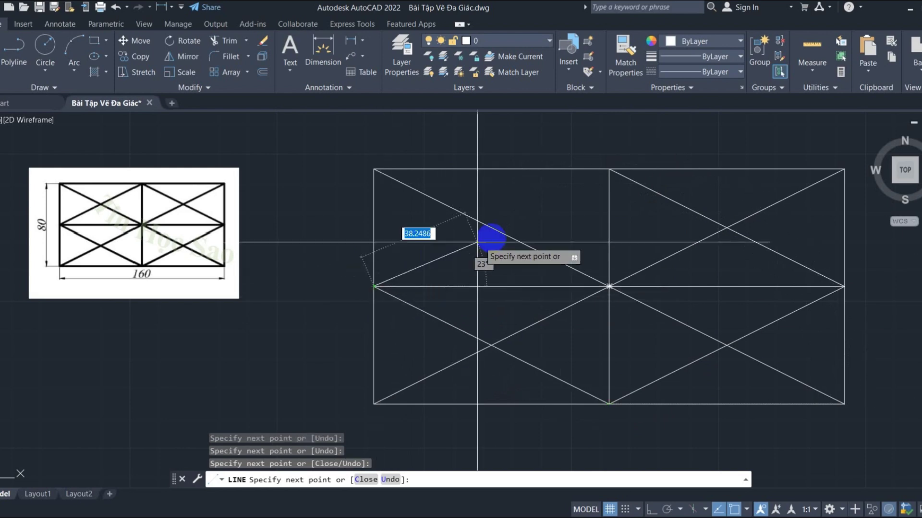
click(609, 169)
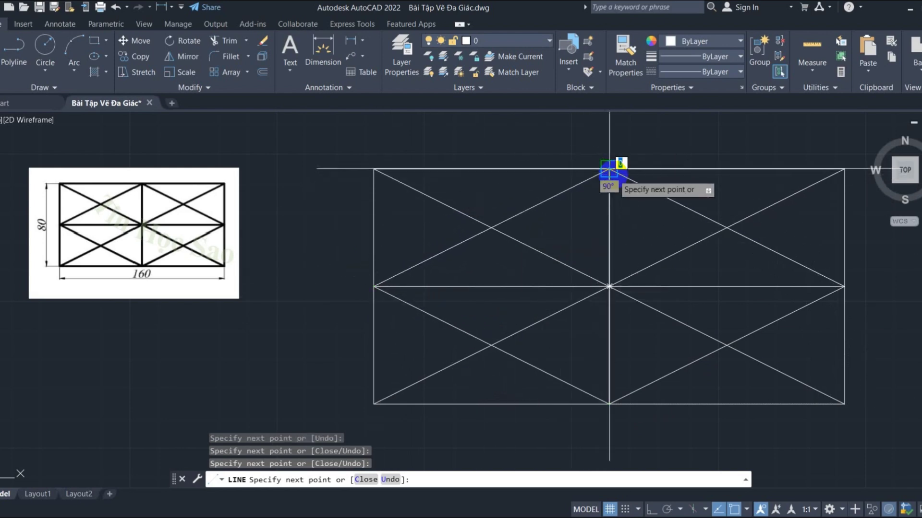
key(Escape)
click(914, 457)
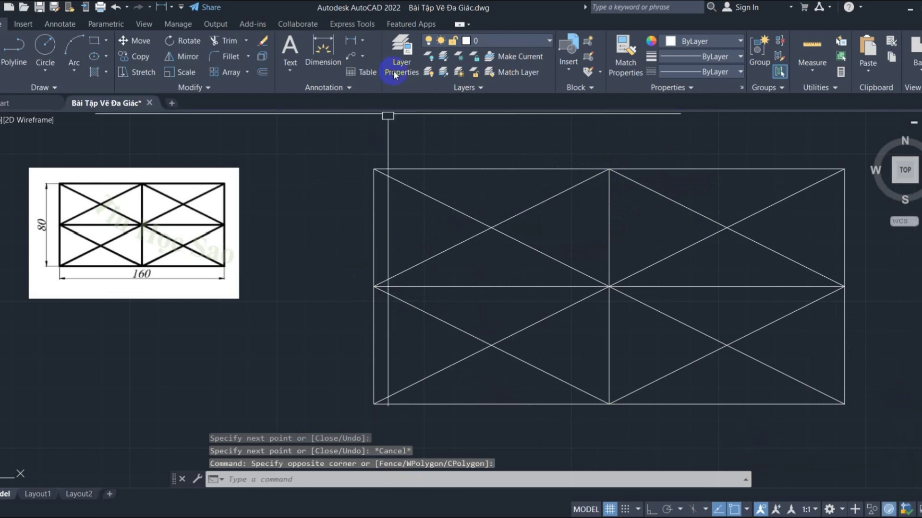
Dimension the rectangle with 160 width below and 80 height on the left
click(363, 42)
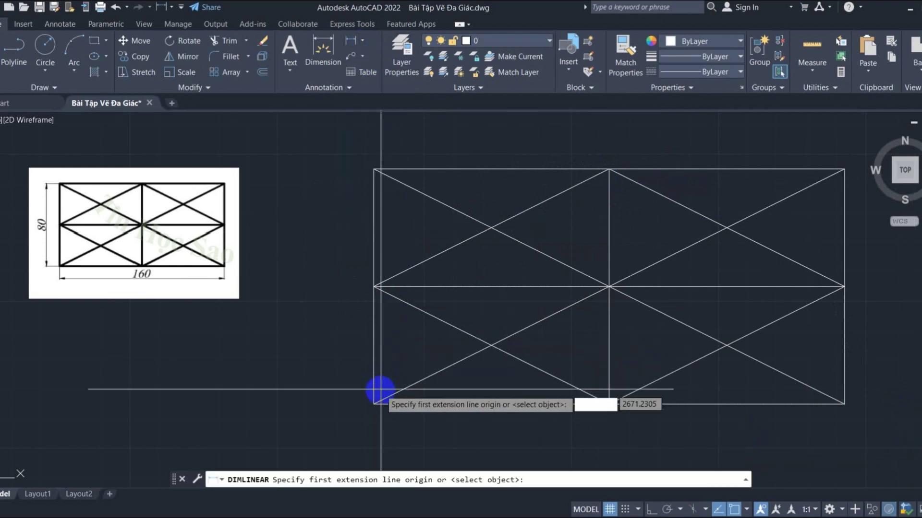
click(374, 404)
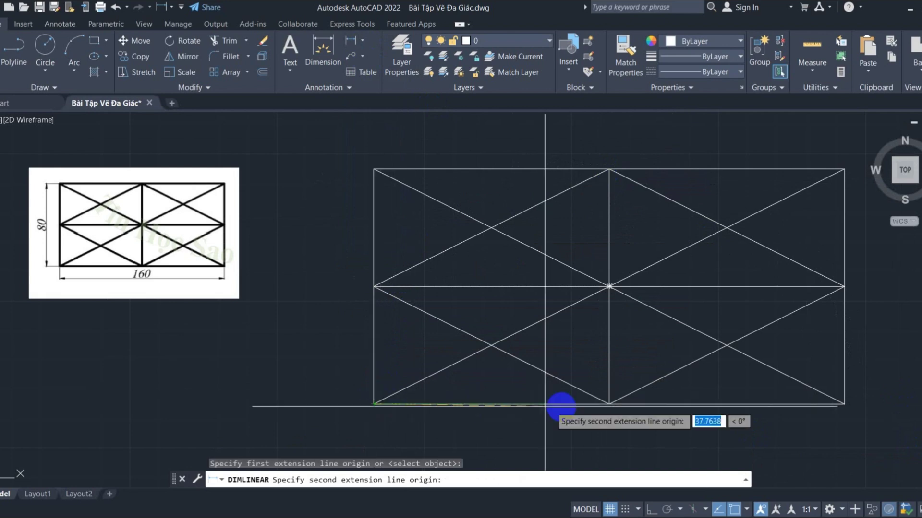
click(843, 404)
click(832, 439)
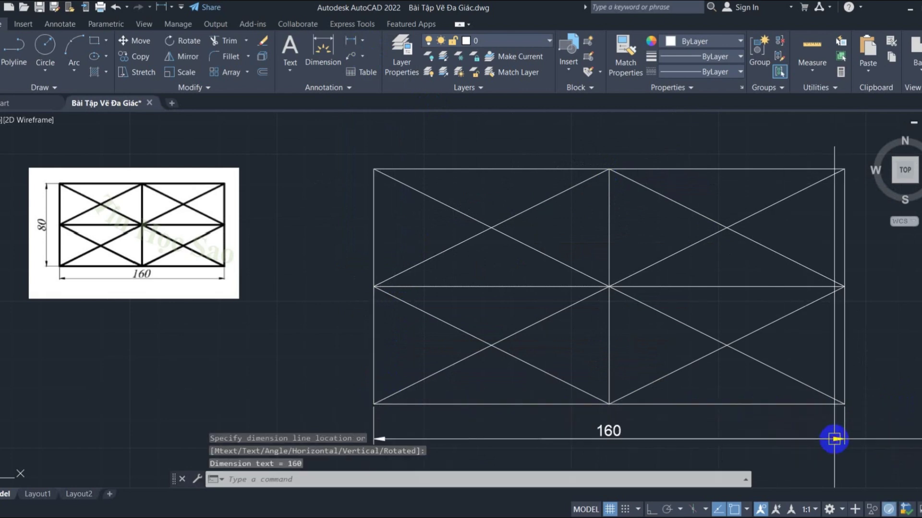
key(space)
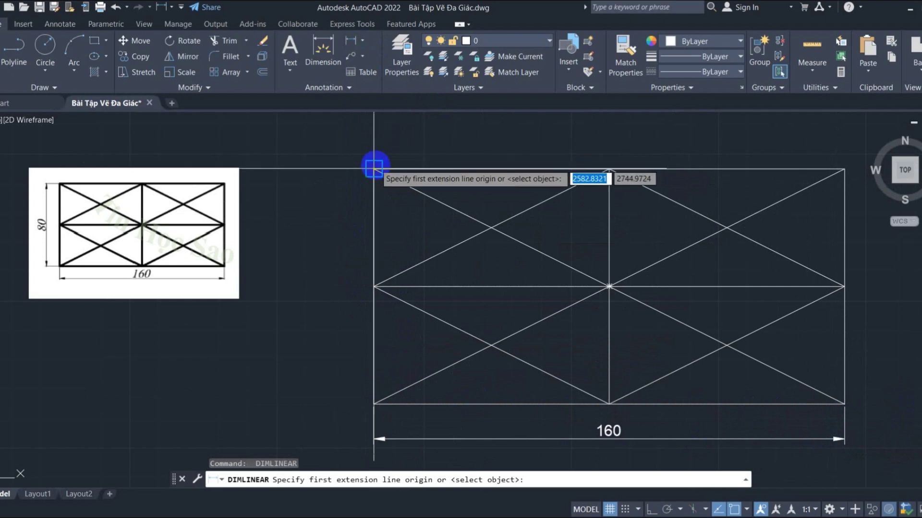
click(376, 170)
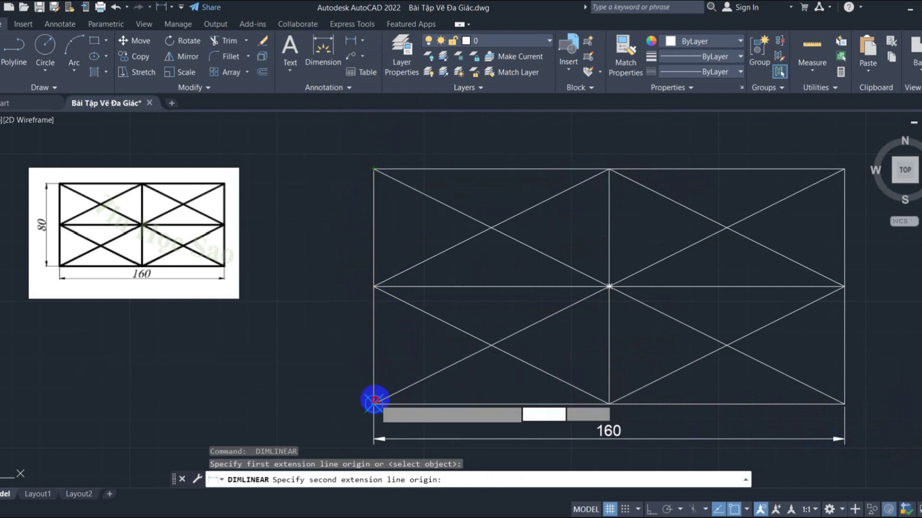
click(374, 404)
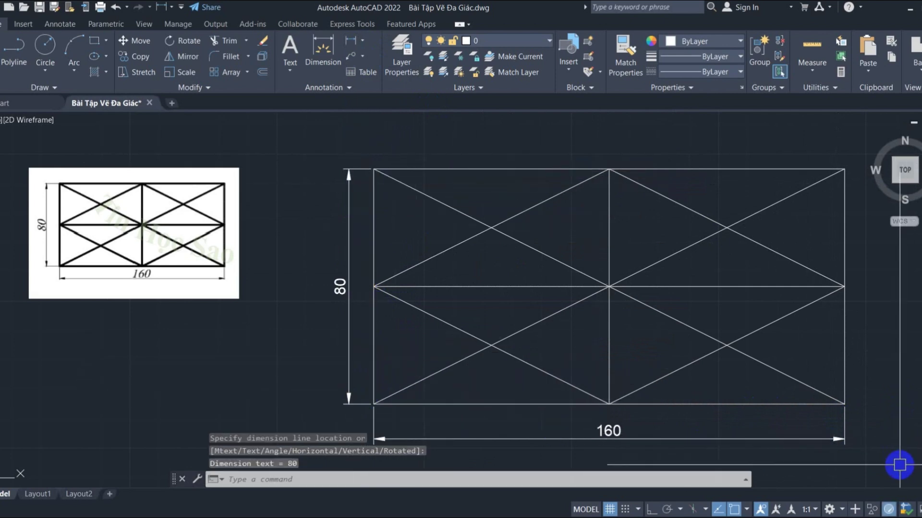
key(Escape)
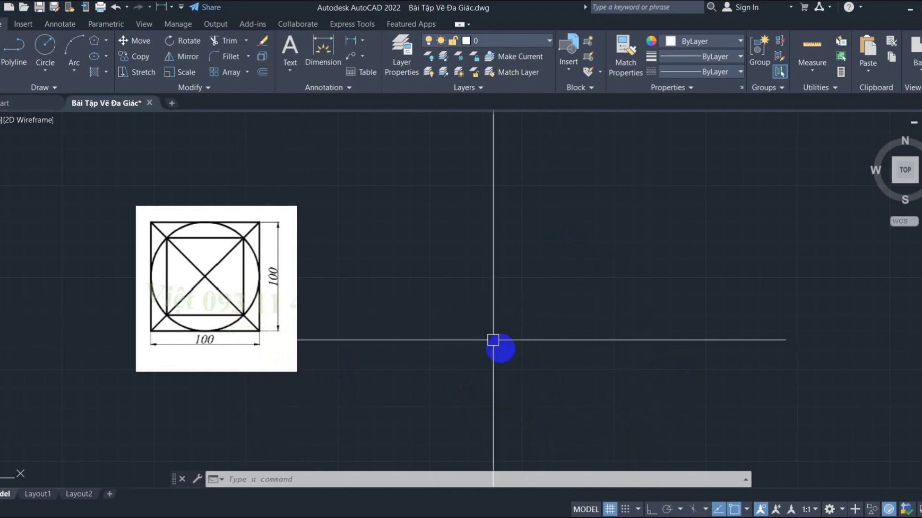
Cancel a stray selection and draw a 100 × 100 square in empty space
click(441, 208)
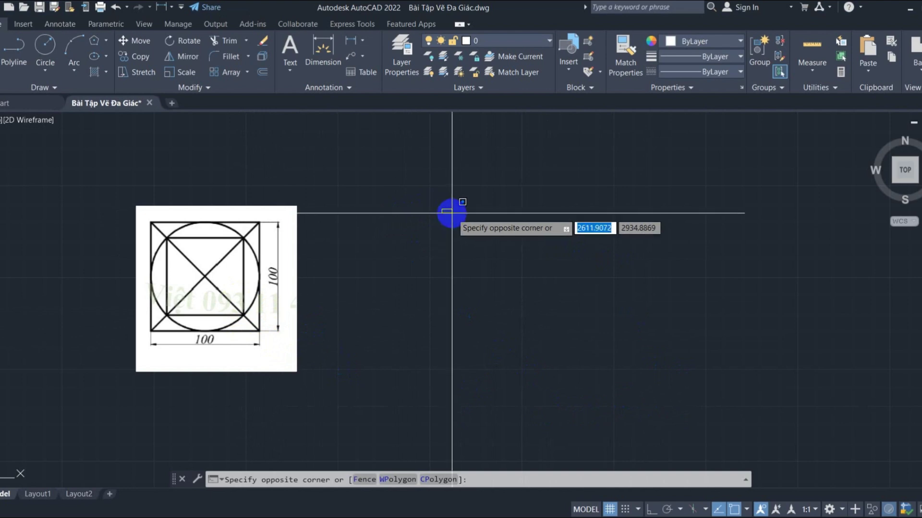
key(Escape)
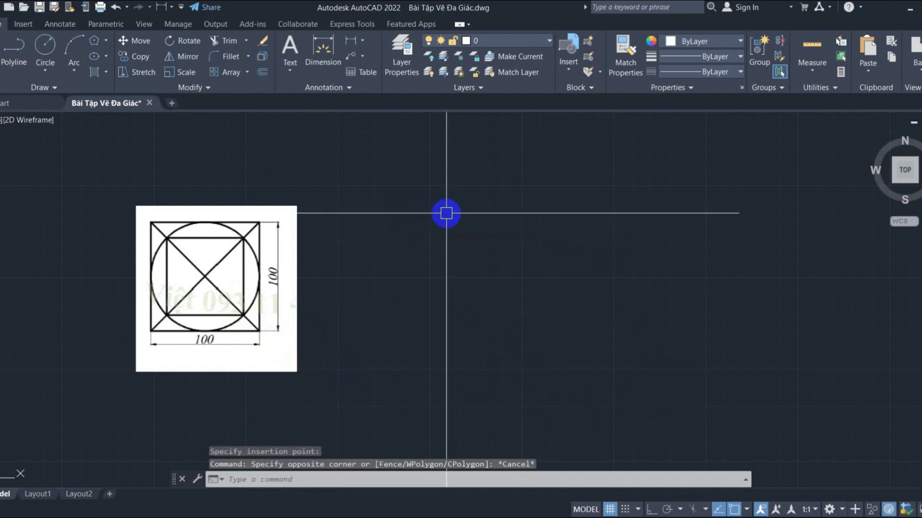
text(REC)
key(Return)
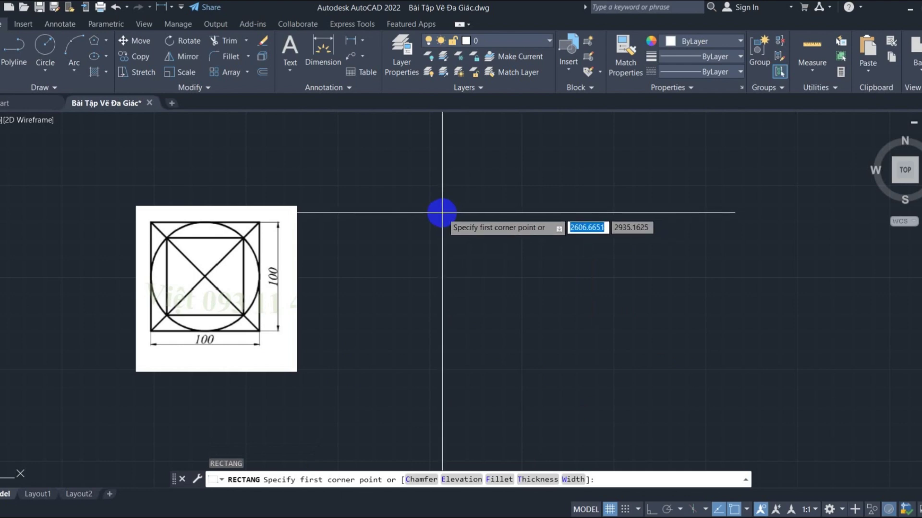
click(442, 213)
text(100)
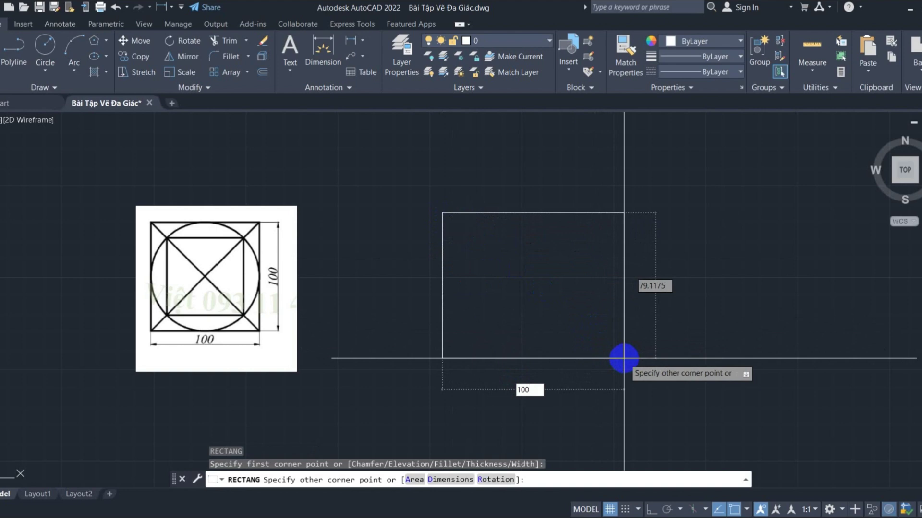
key(Tab)
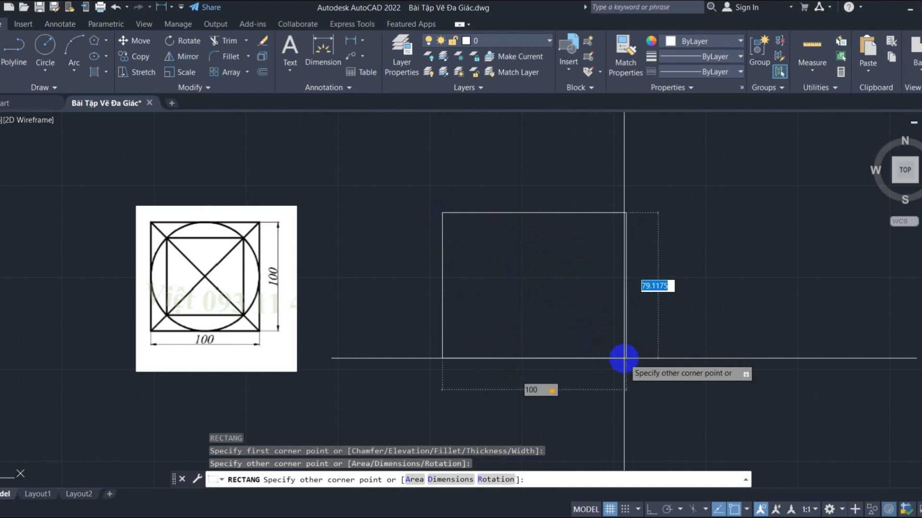
text(100)
key(Return)
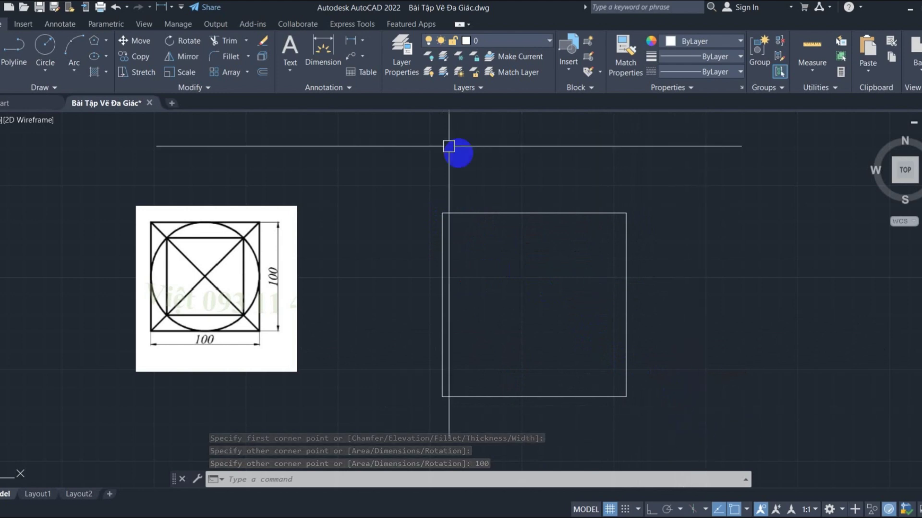
Add 100 linear dimensions below the square and along its right side
click(363, 41)
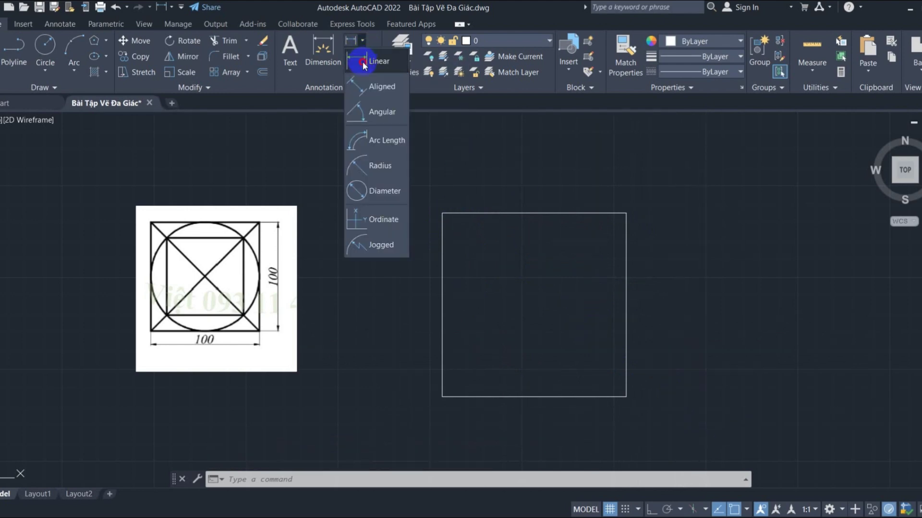
click(363, 65)
click(442, 397)
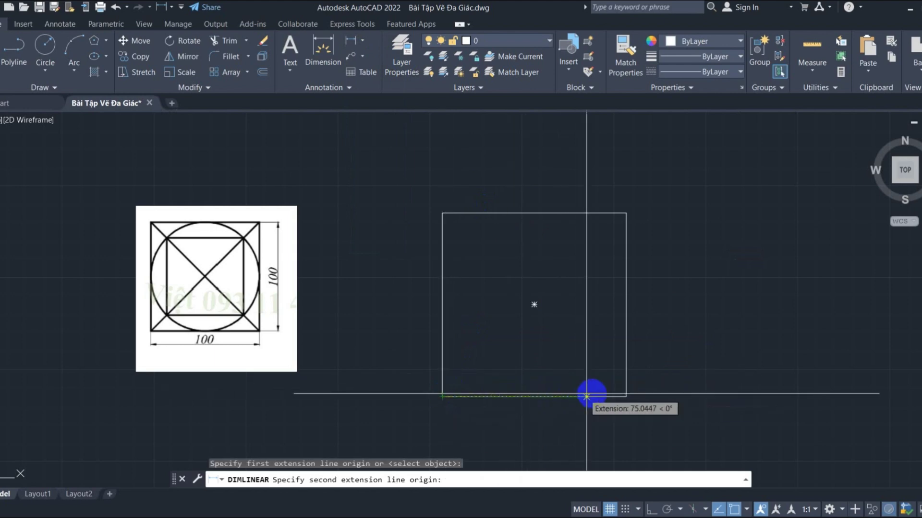
click(626, 396)
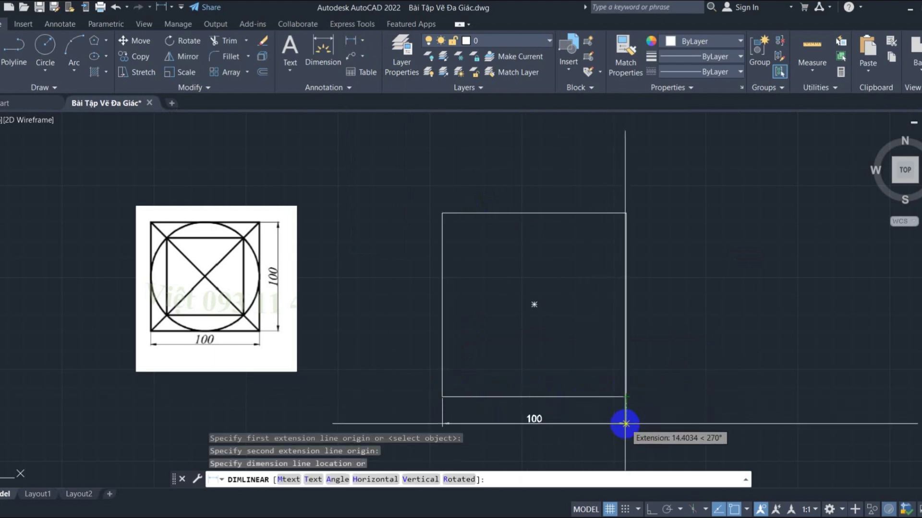
click(625, 424)
key(Return)
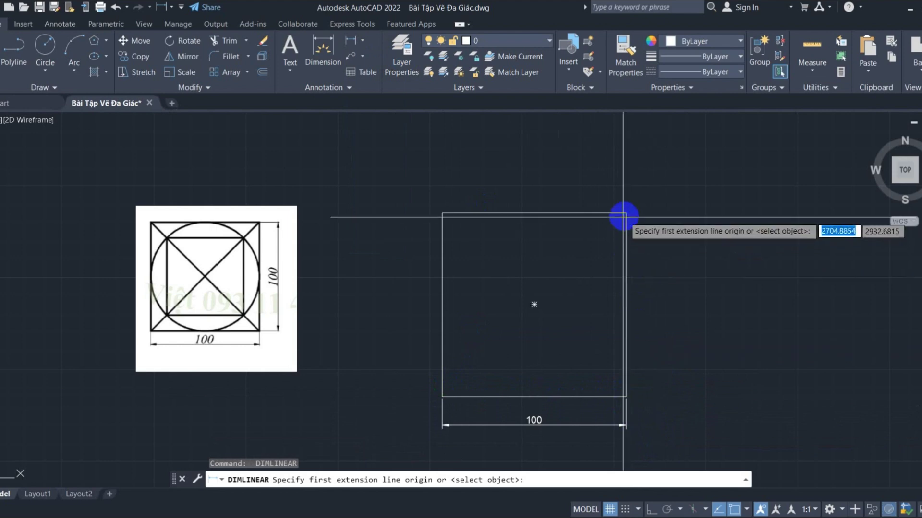
click(625, 213)
click(626, 397)
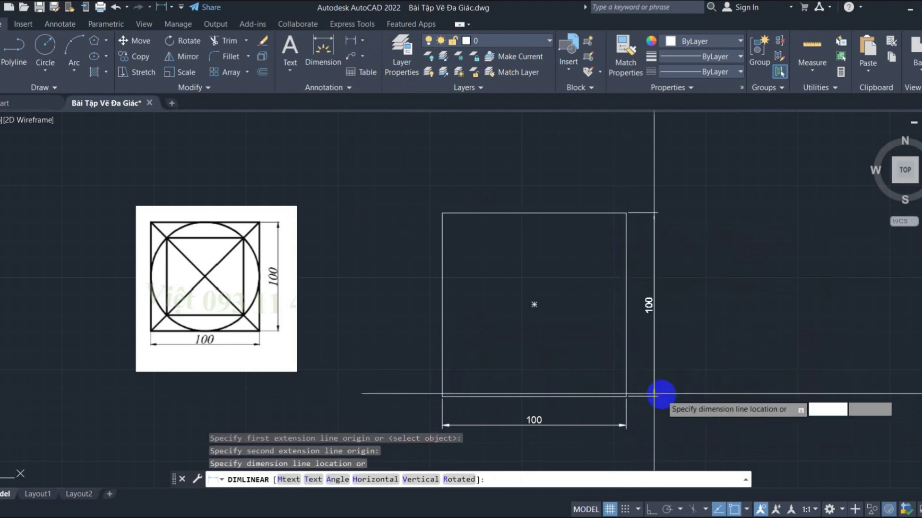
click(672, 396)
key(Escape)
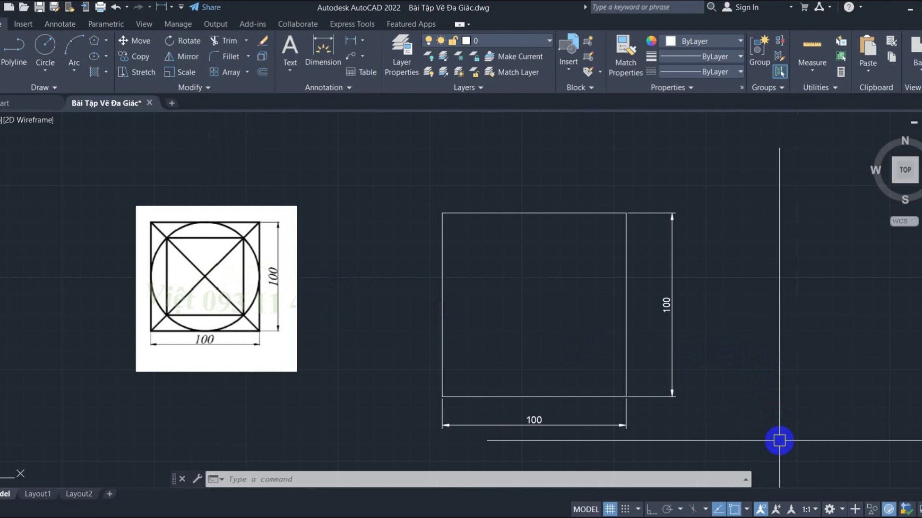
text(C)
Draw a radius-50 circle centred in the 100 square
key(Return)
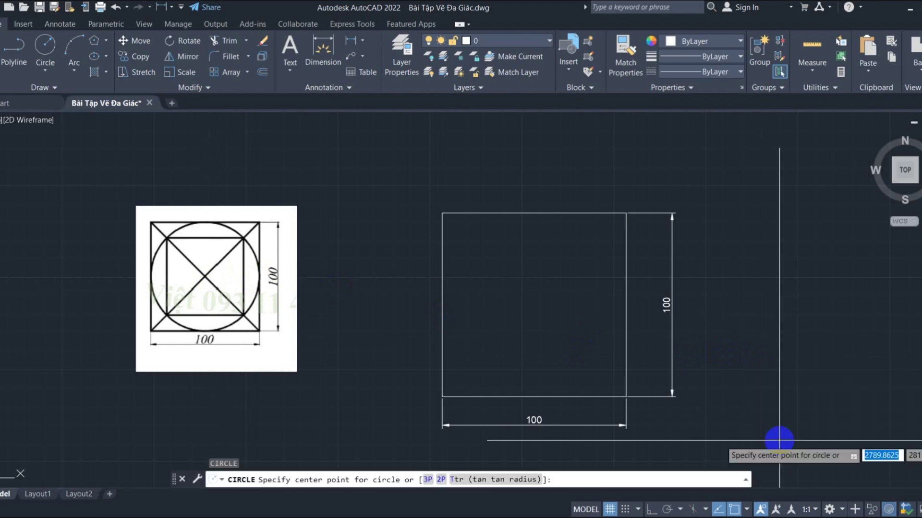
click(534, 305)
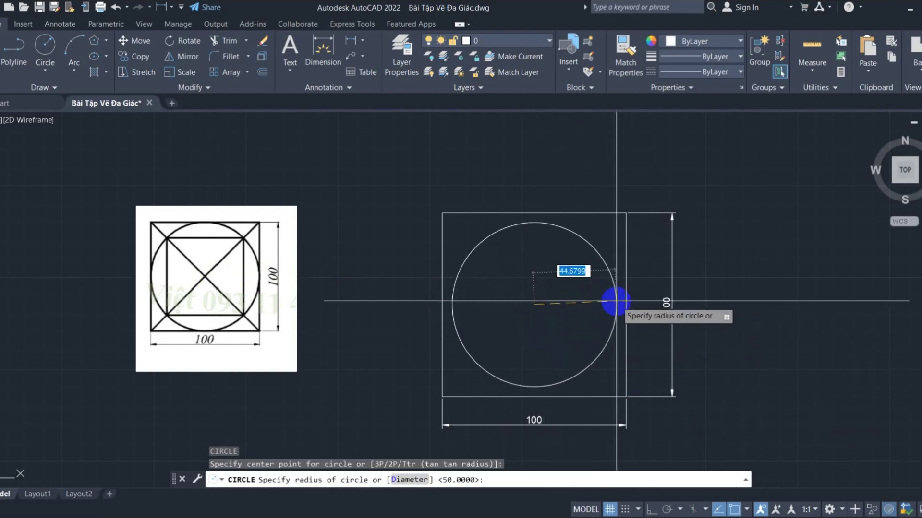
key(Return)
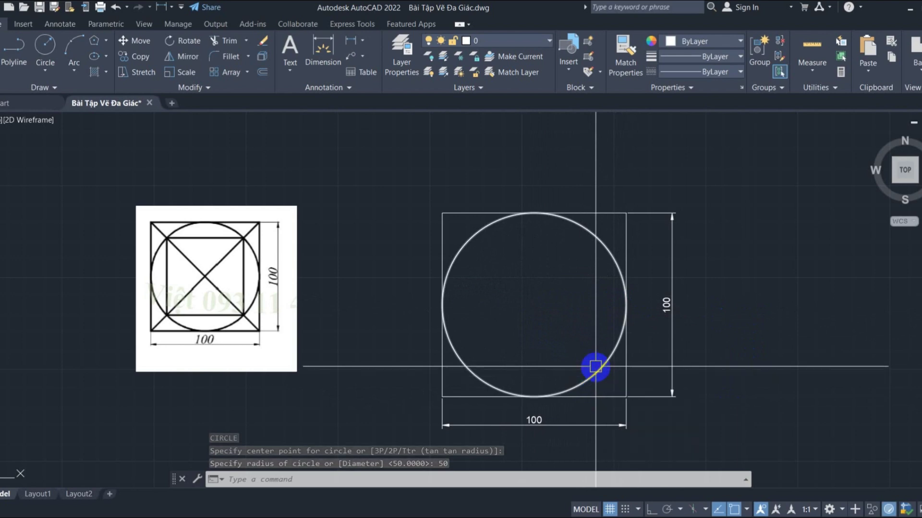
Label the circle with an R50 radius dimension at its upper right
click(363, 41)
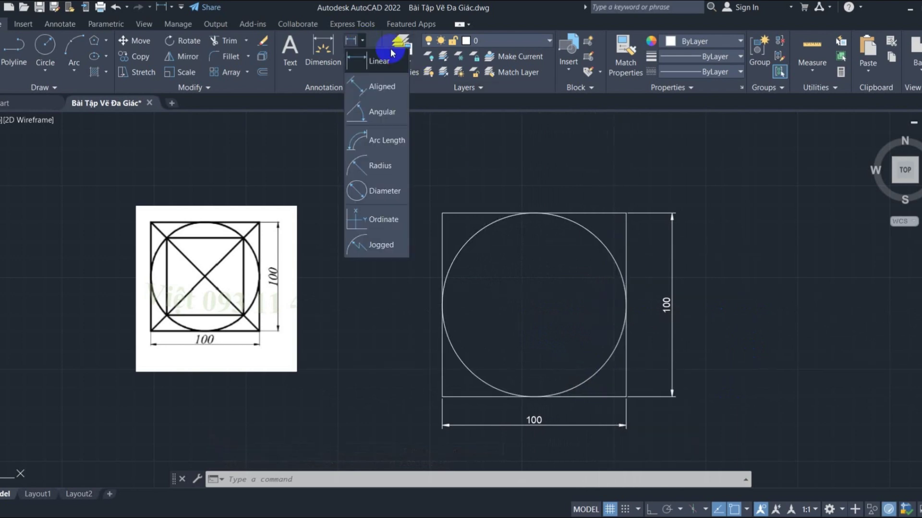
click(379, 165)
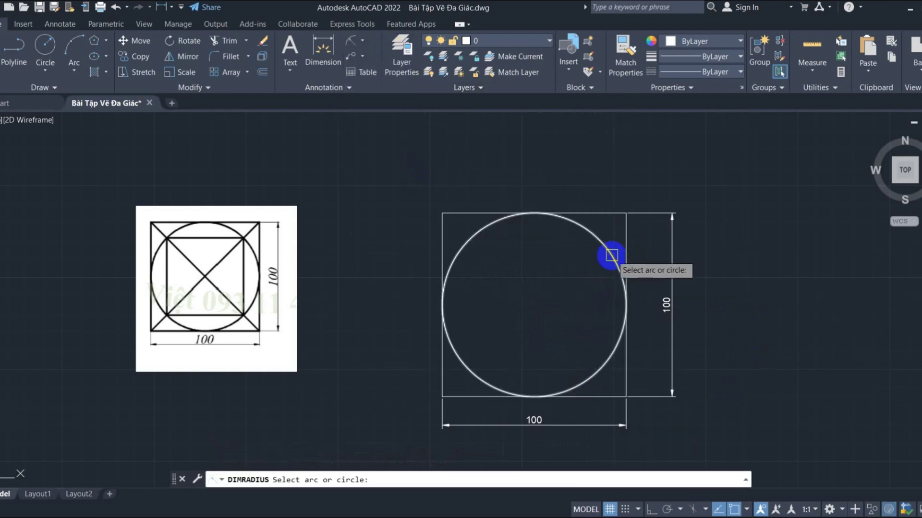
click(610, 255)
click(634, 171)
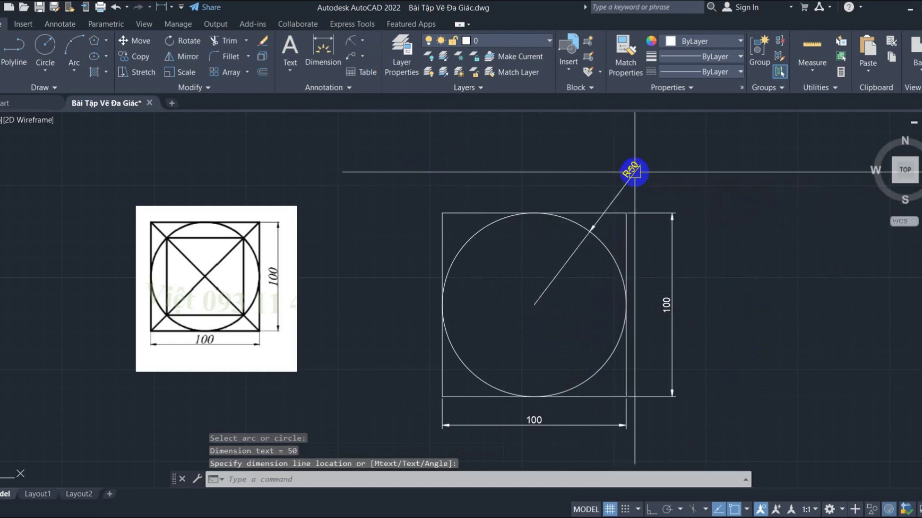
key(Escape)
key(Escape)
key(Escape)
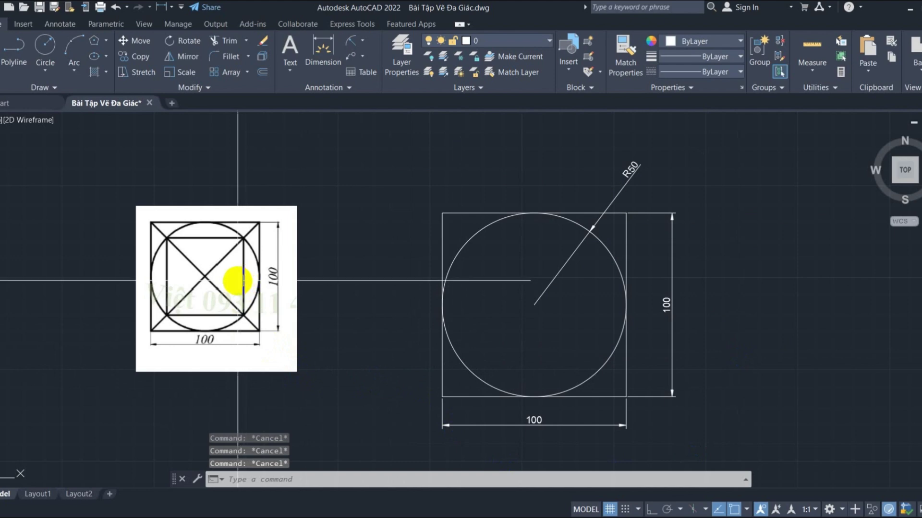
click(776, 340)
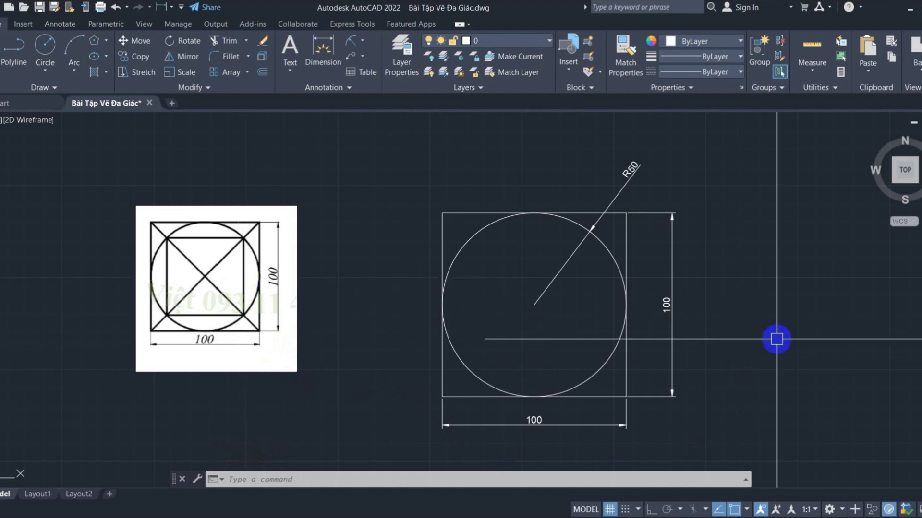
Draw a 4-sided polygon inscribed at radius 50, centred on the circle's centre
text(POL)
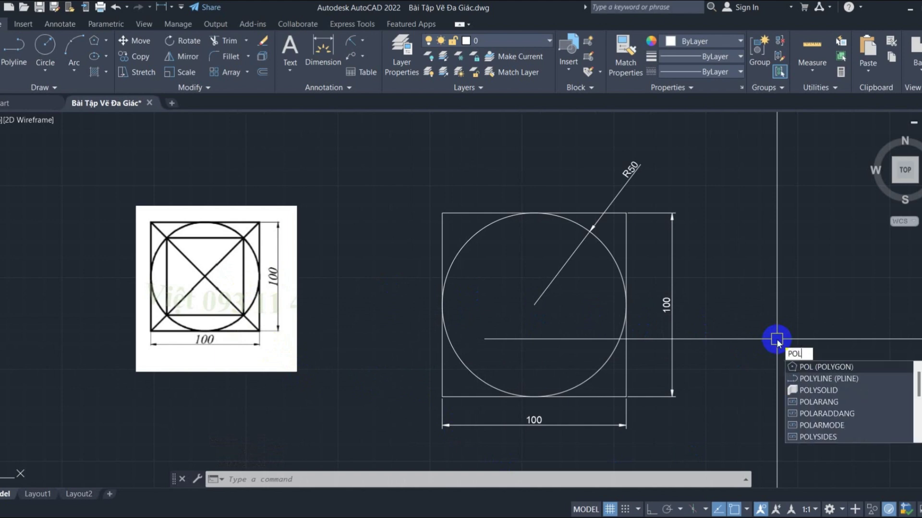
key(Return)
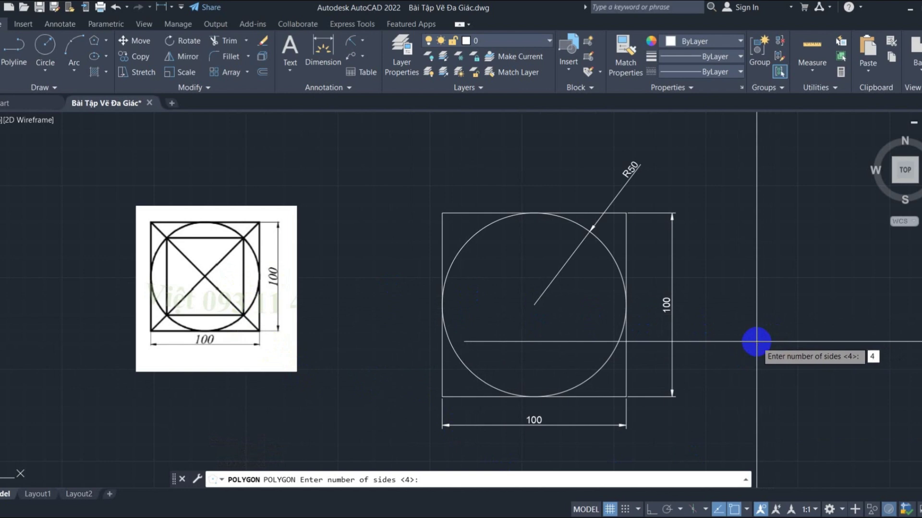
key(Return)
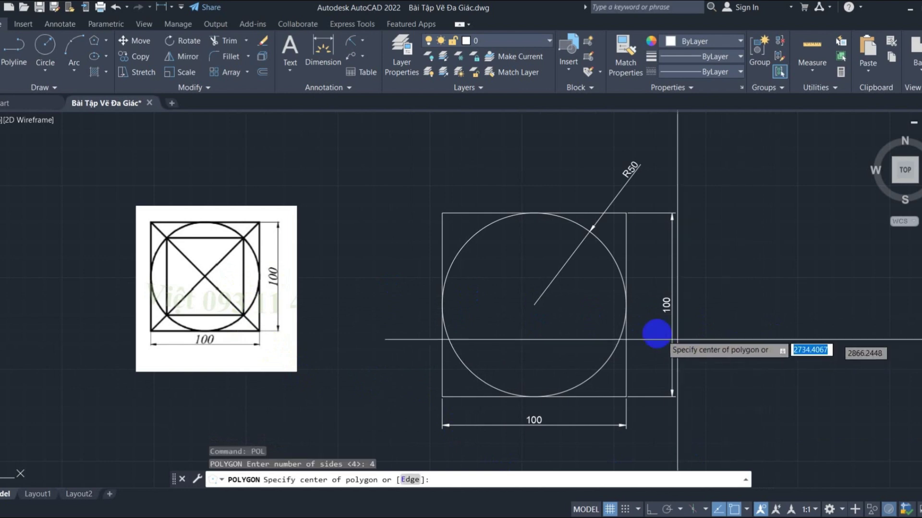
click(534, 305)
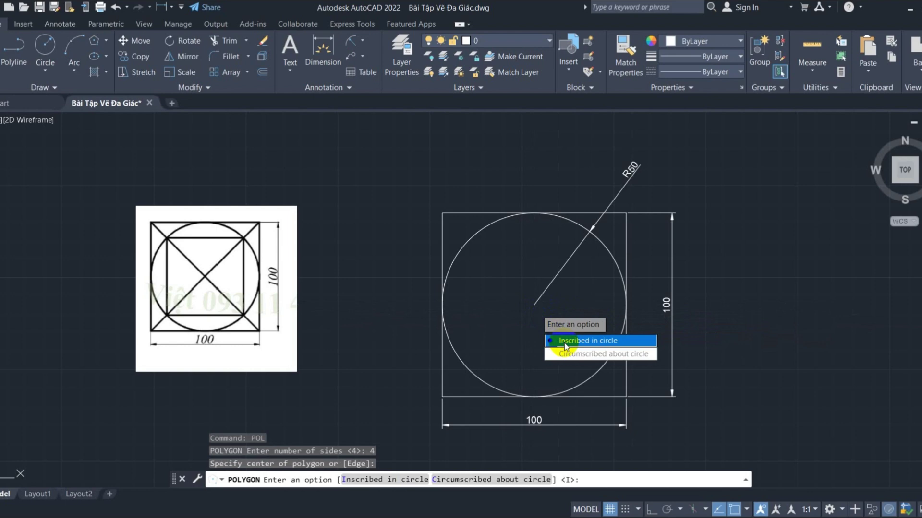
click(566, 342)
click(534, 304)
text(50)
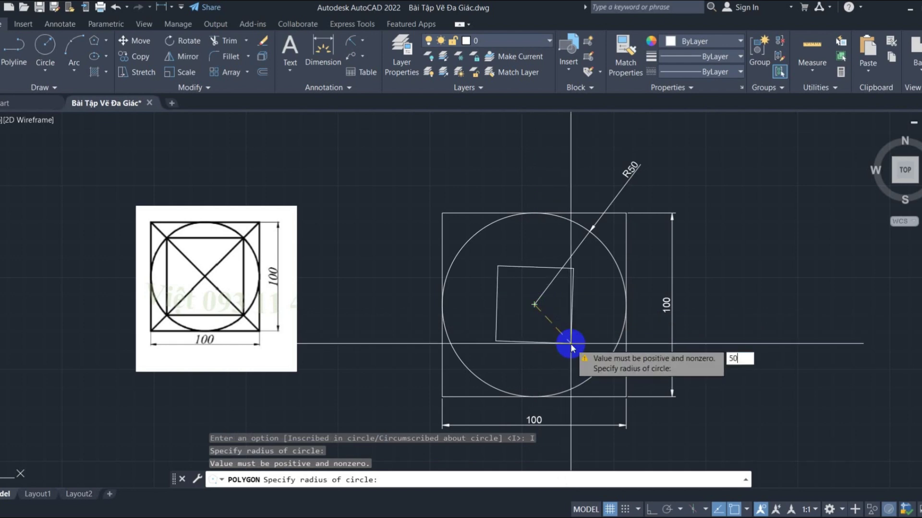
key(Return)
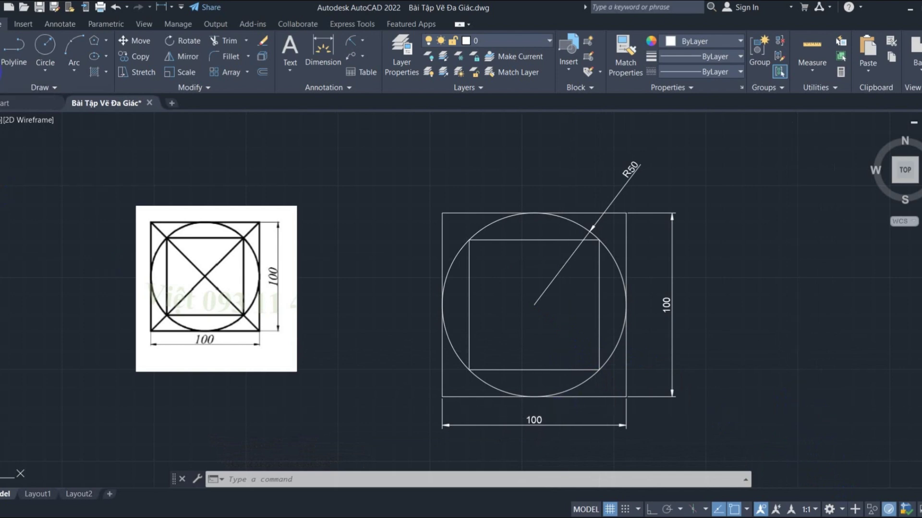
text(l)
key(Return)
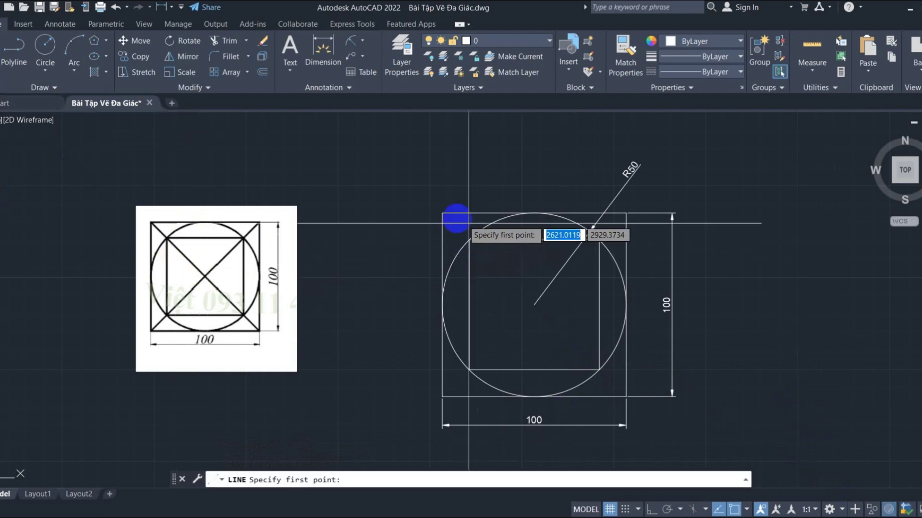
Draw diagonals top-left to bottom-right and bottom-left to top-right across the outer 100 square
click(442, 213)
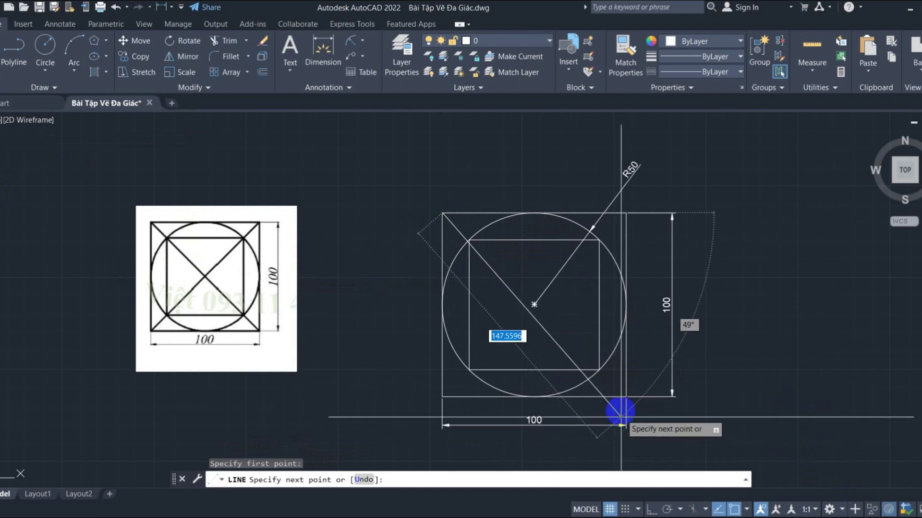
click(625, 396)
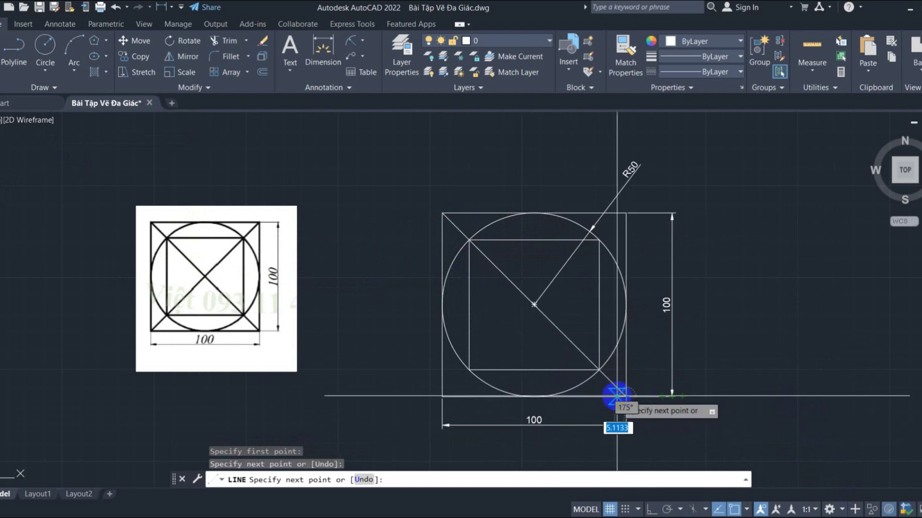
key(Escape)
key(Return)
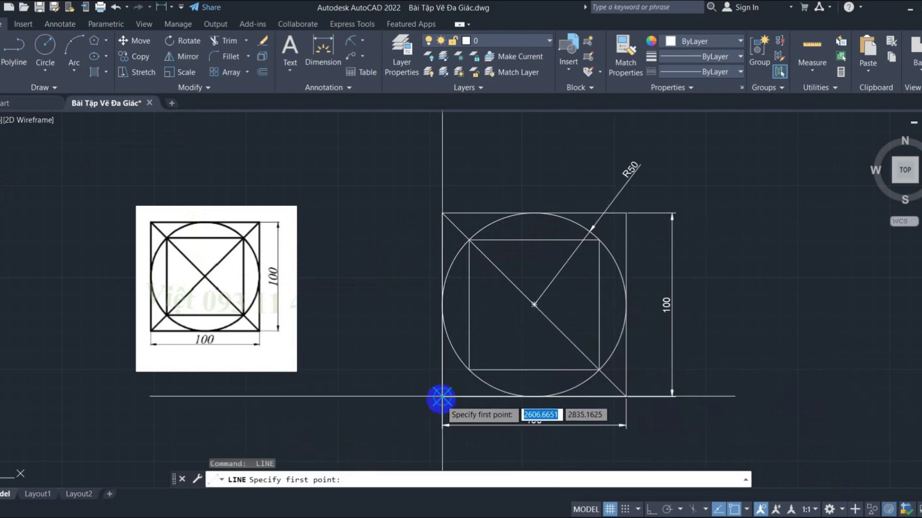
click(442, 396)
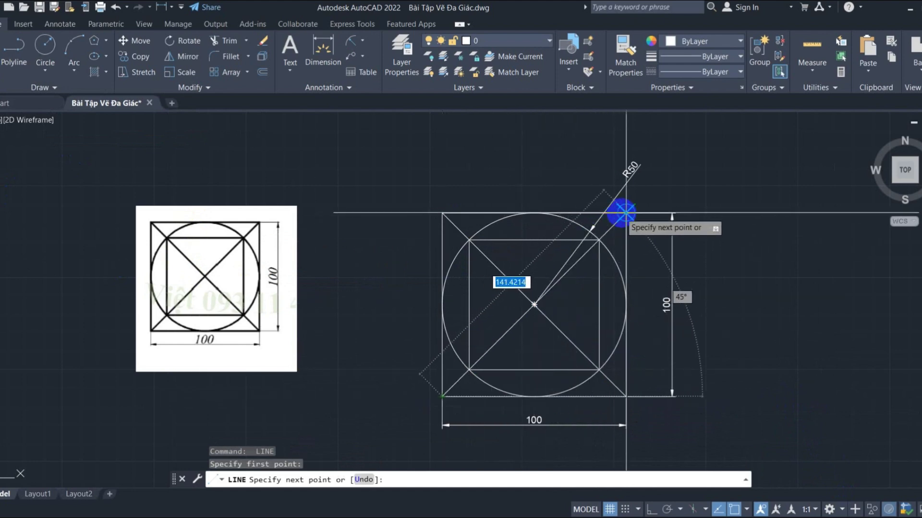
click(623, 213)
key(Escape)
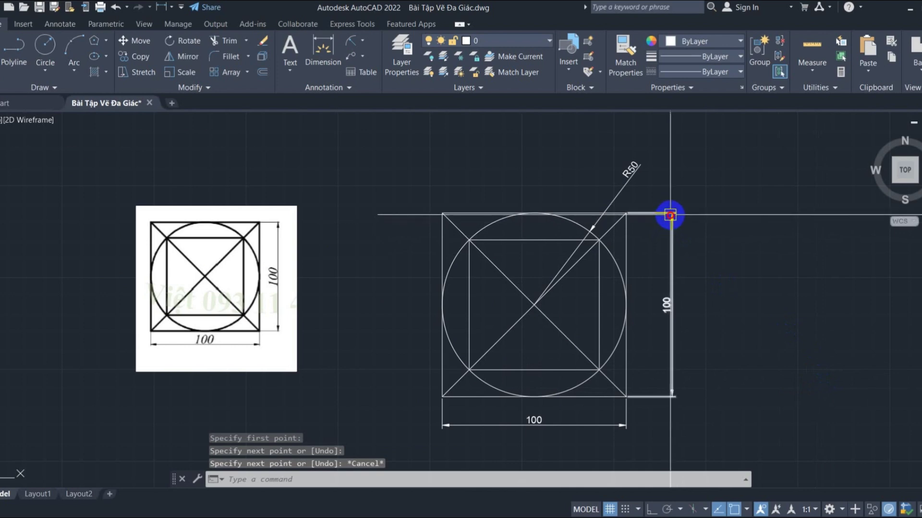
click(671, 216)
Change the colour of the two 100 dimensions and the R50 dimension to yellow
click(618, 426)
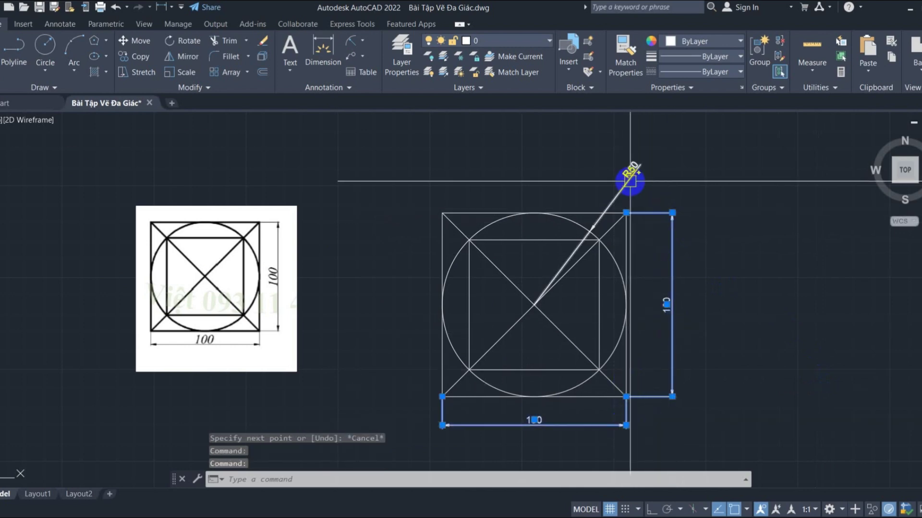
click(713, 42)
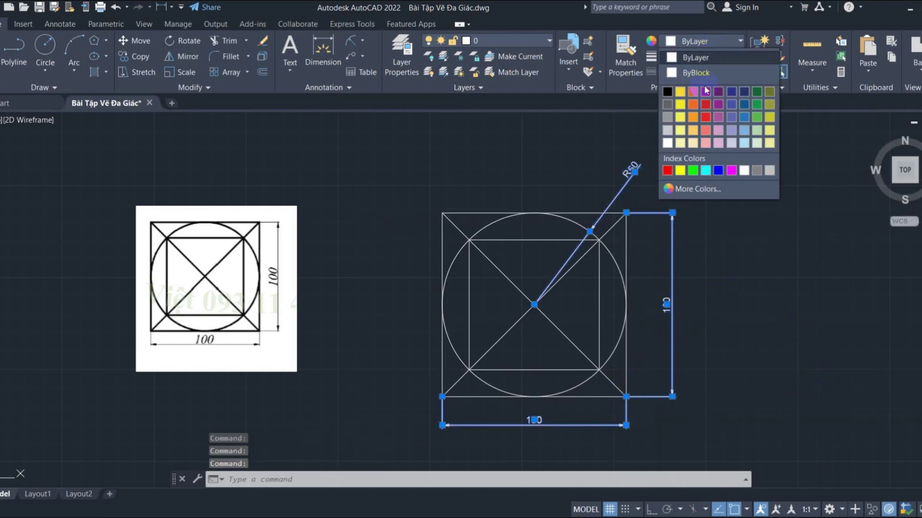
click(680, 117)
click(784, 281)
key(Escape)
key(Escape)
key(Escape)
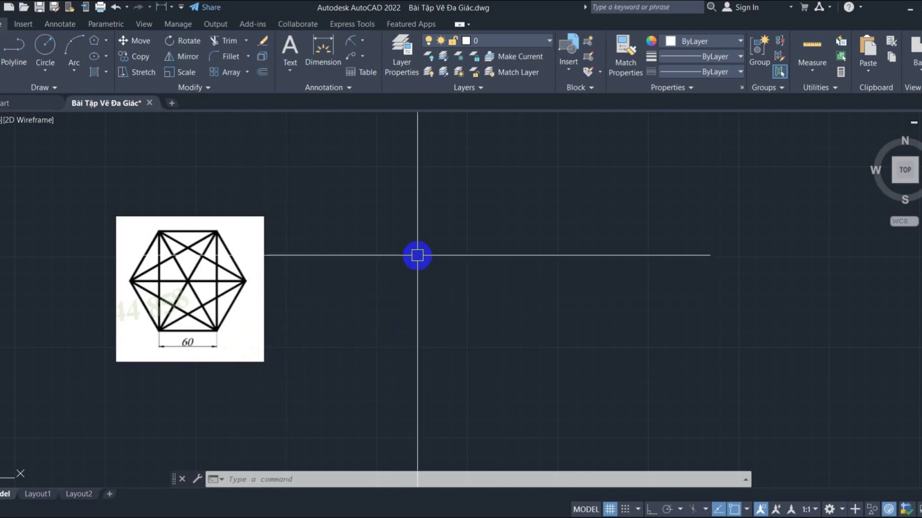
Draw a 6-sided polygon using the Edge option with a 60-unit edge length
text(POL)
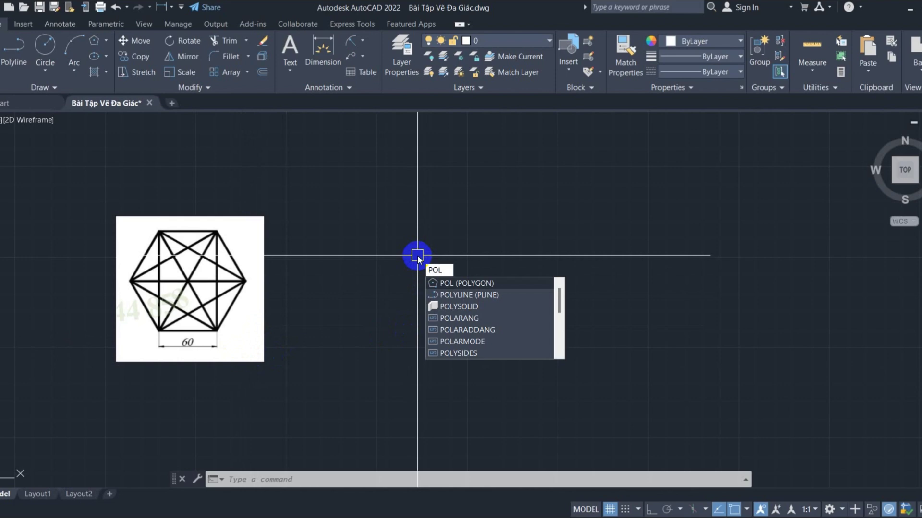
key(Return)
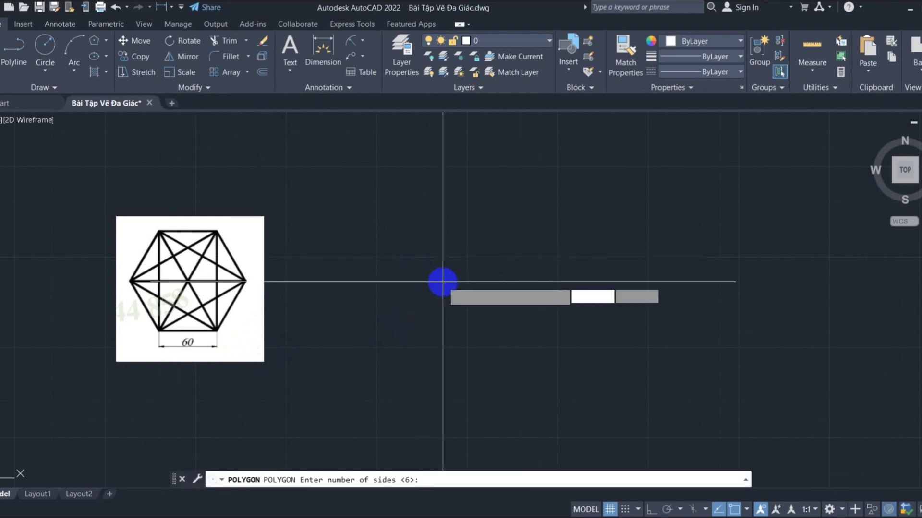
text(6)
key(Return)
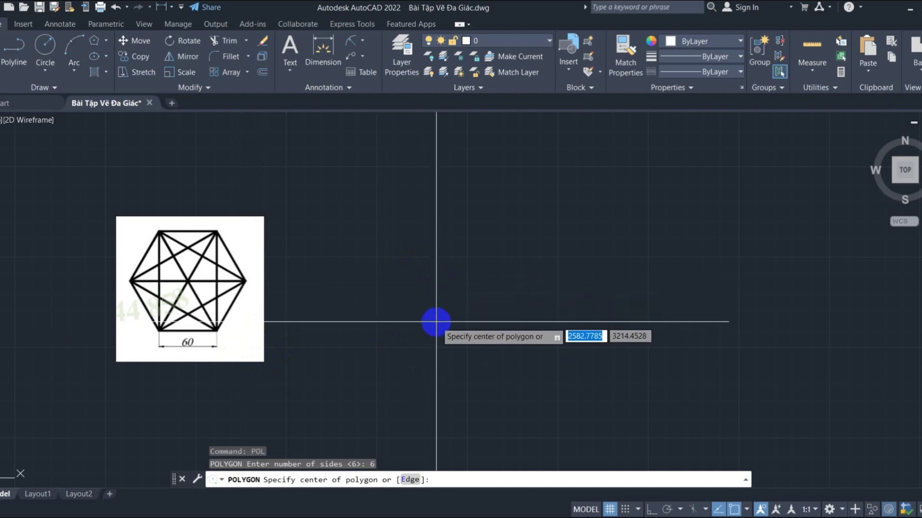
click(411, 480)
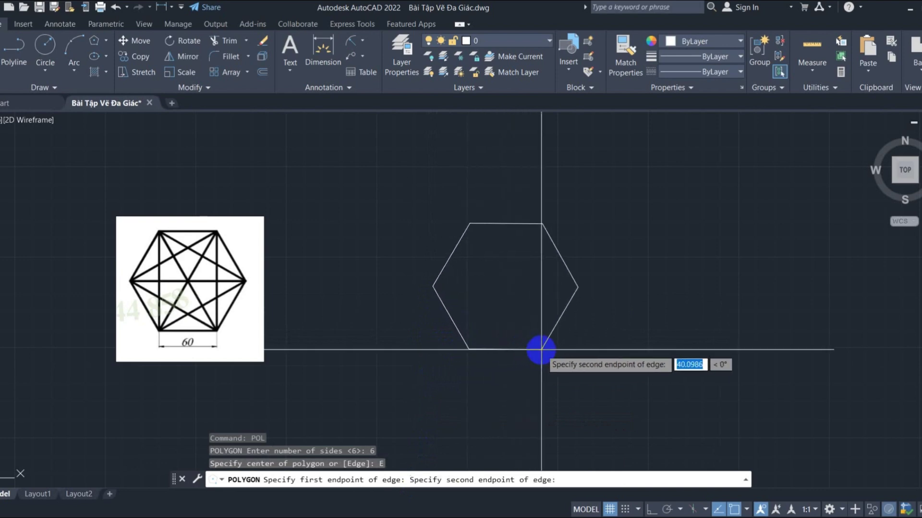
key(Return)
text(PO)
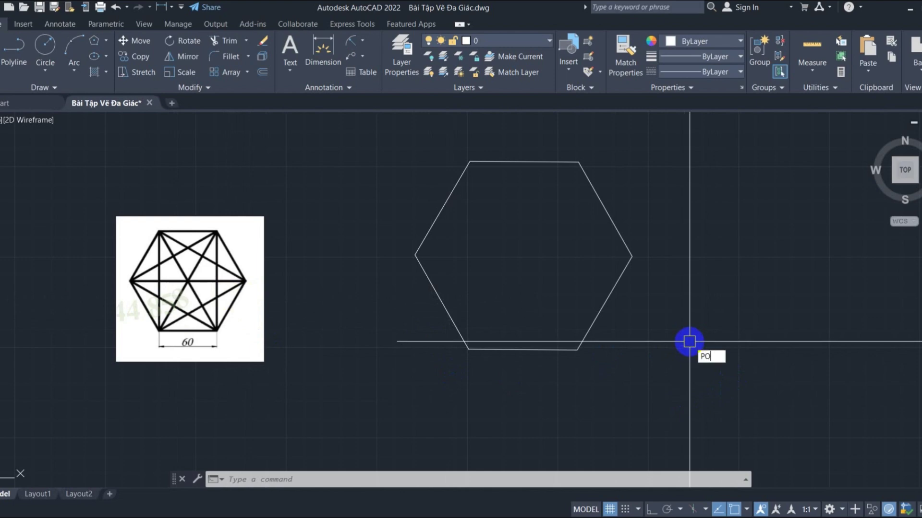
Draw an inscribed triangle centred on the hexagon, with a vertex on its top-right corner
text(L)
key(Return)
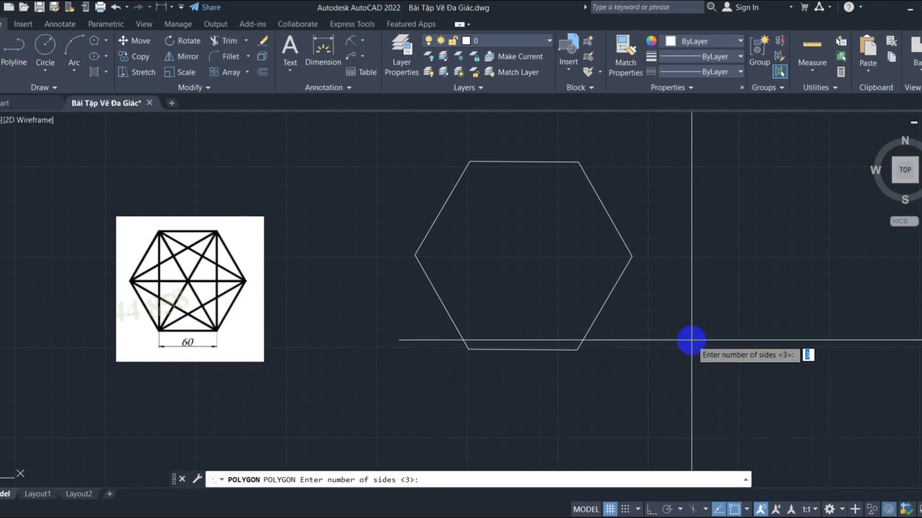
key(Return)
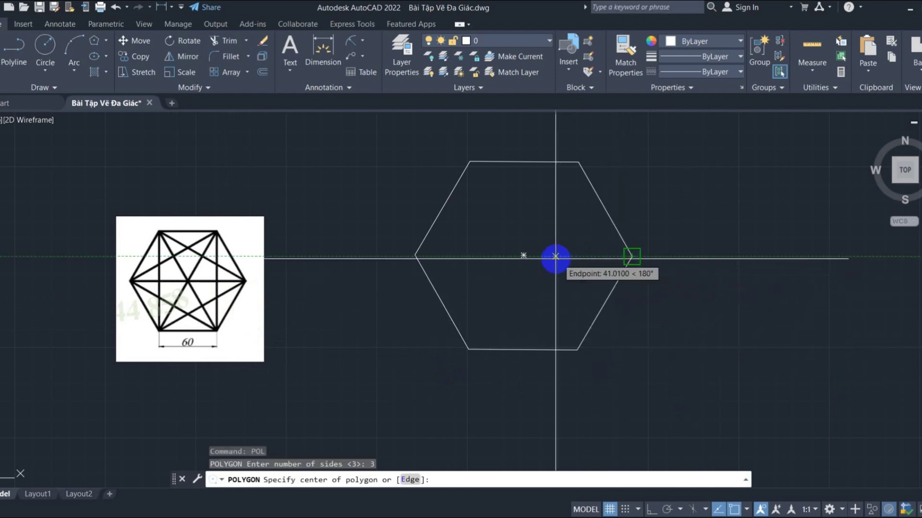
click(523, 255)
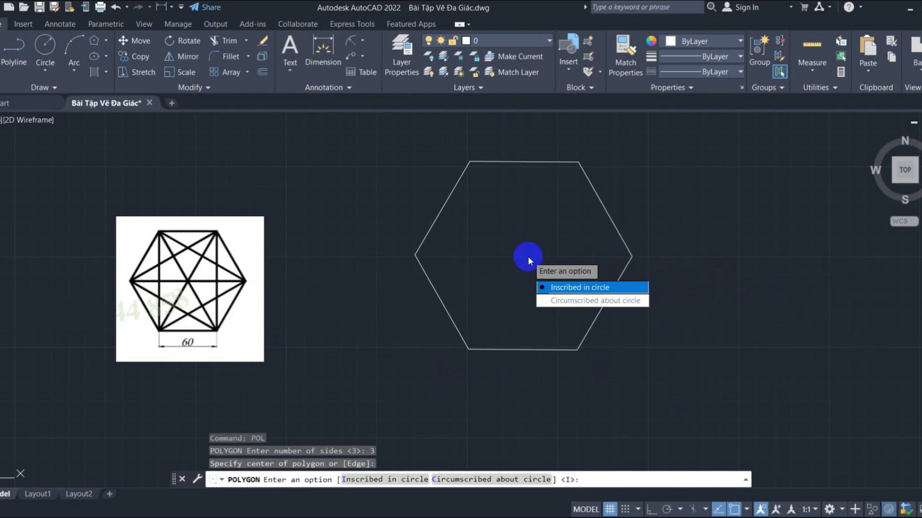
click(563, 290)
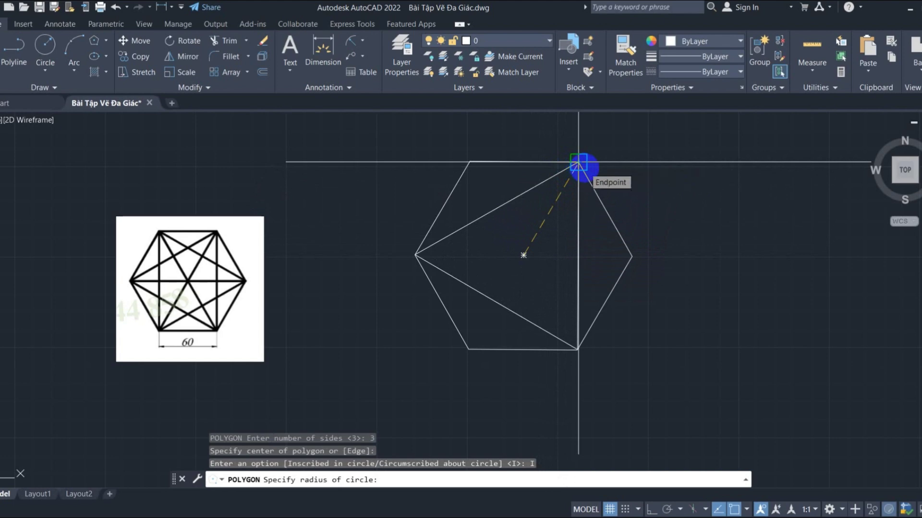
click(579, 163)
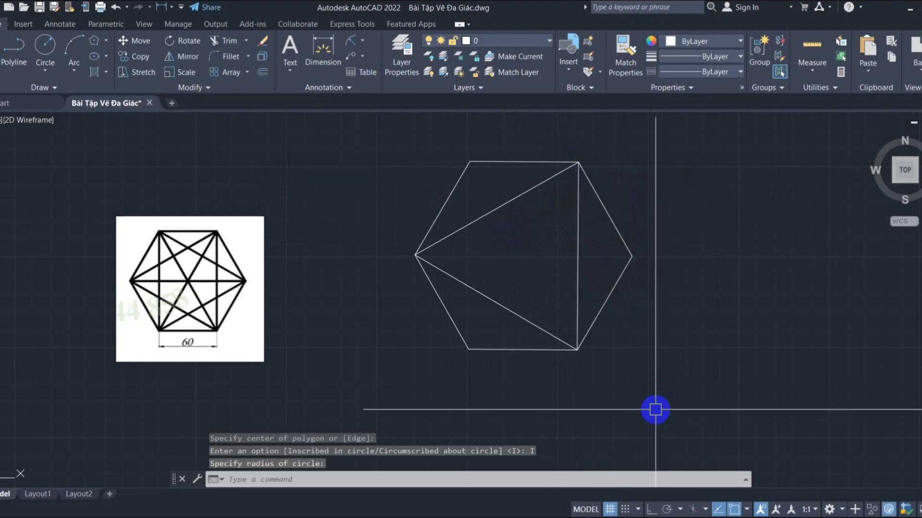
key(Escape)
key(Escape)
key(Escape)
text(PO)
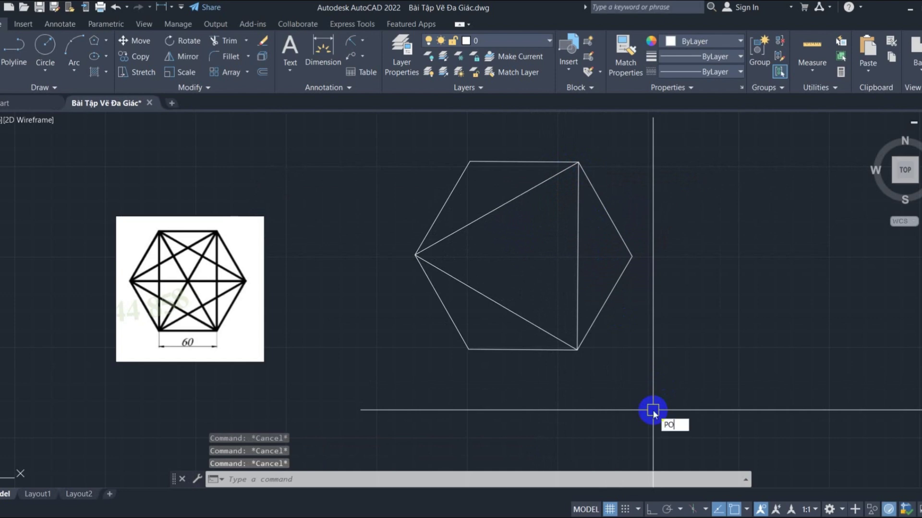
Draw a second inscribed triangle with a vertex on the hexagon's top-left corner
text(L)
key(Return)
key(Return)
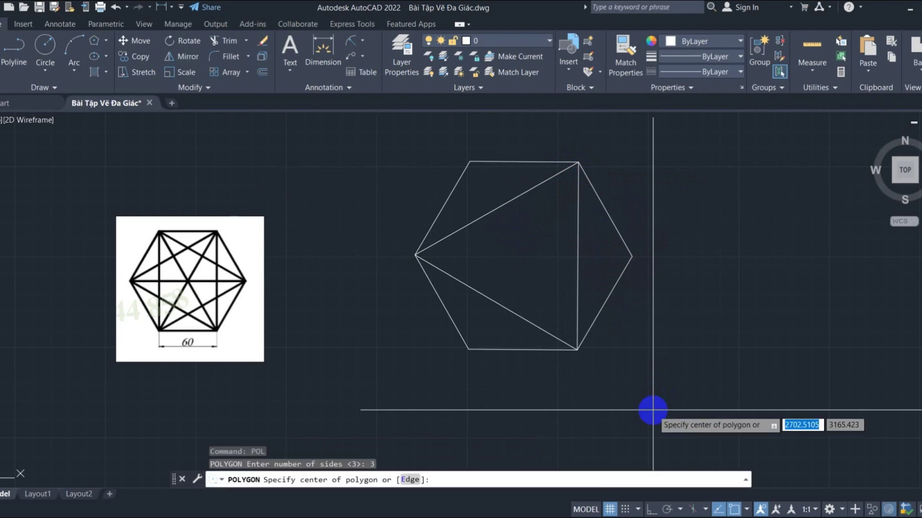
click(524, 255)
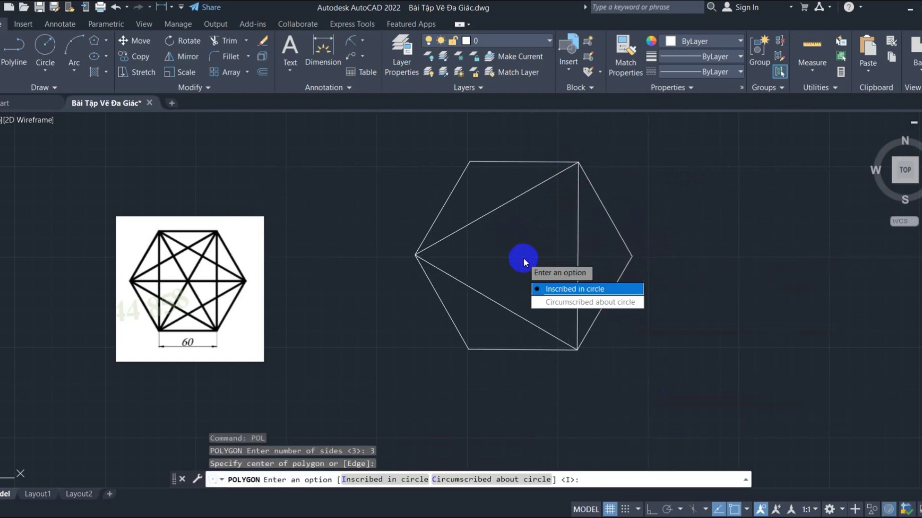
click(547, 289)
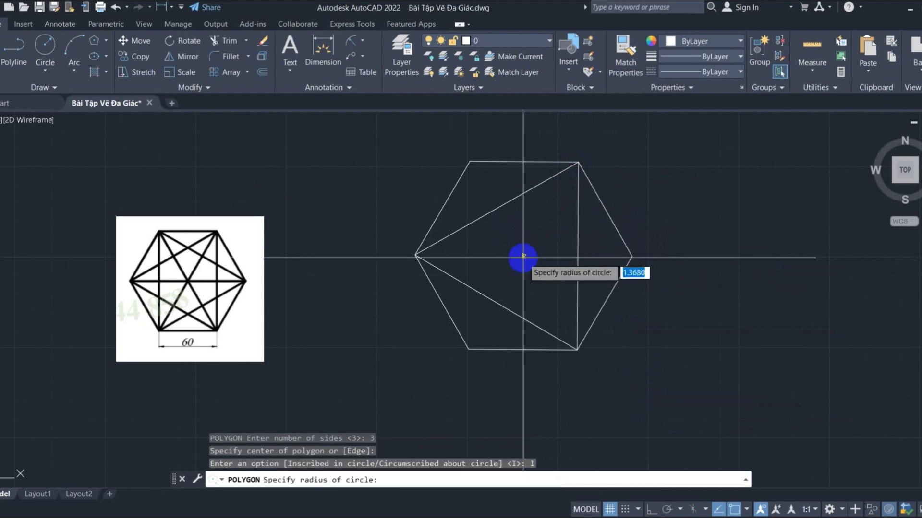
click(470, 164)
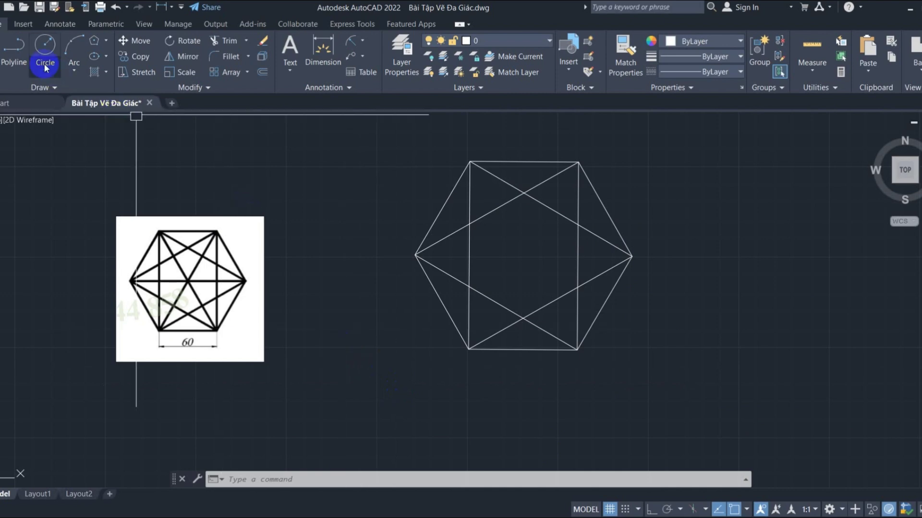
Draw hexagon diagonals: top-left to bottom-right, bottom-left to top-right, and left to right
click(3, 52)
click(470, 163)
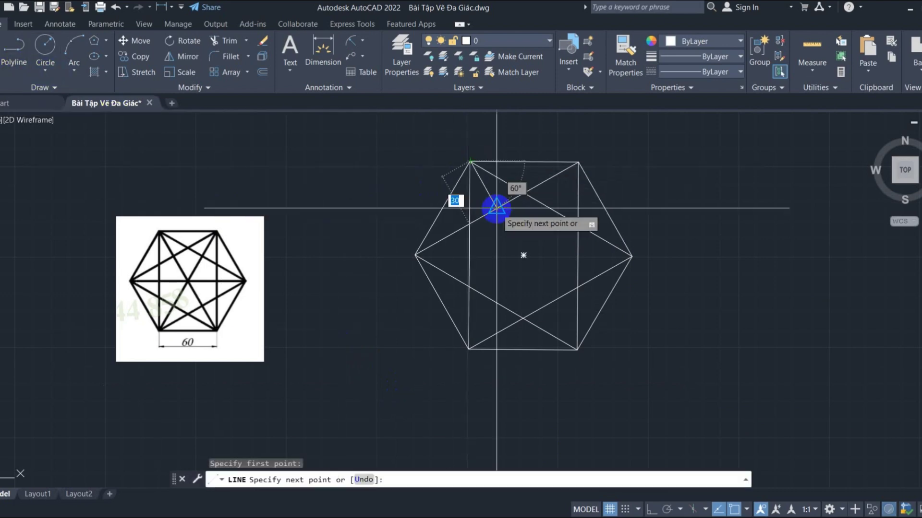
click(576, 349)
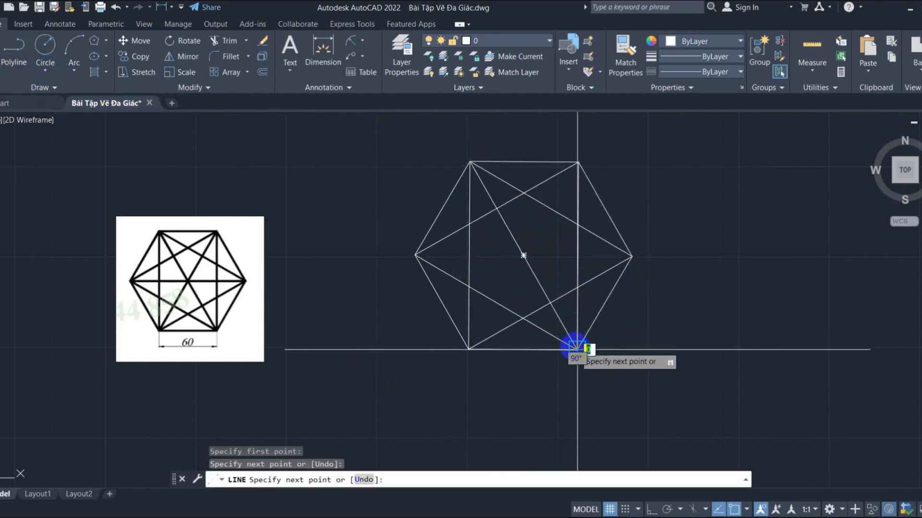
key(Escape)
key(Return)
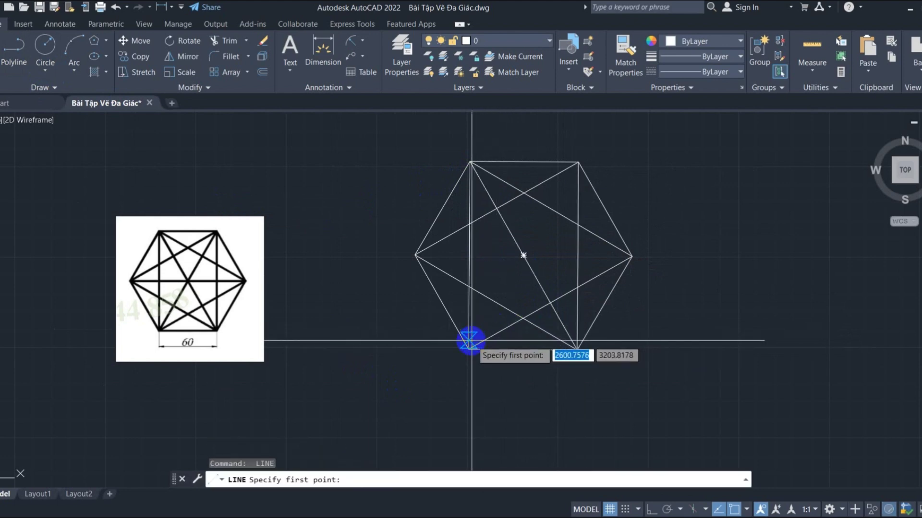
click(469, 349)
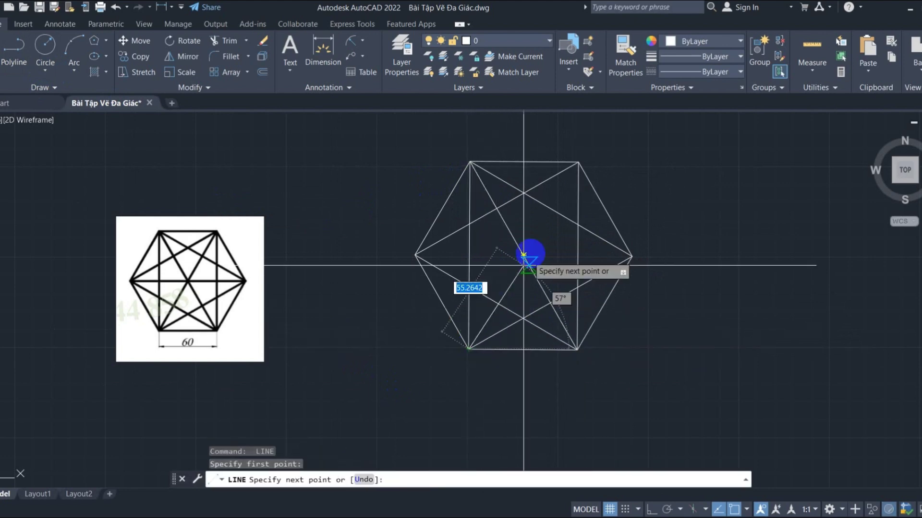
click(578, 163)
key(Escape)
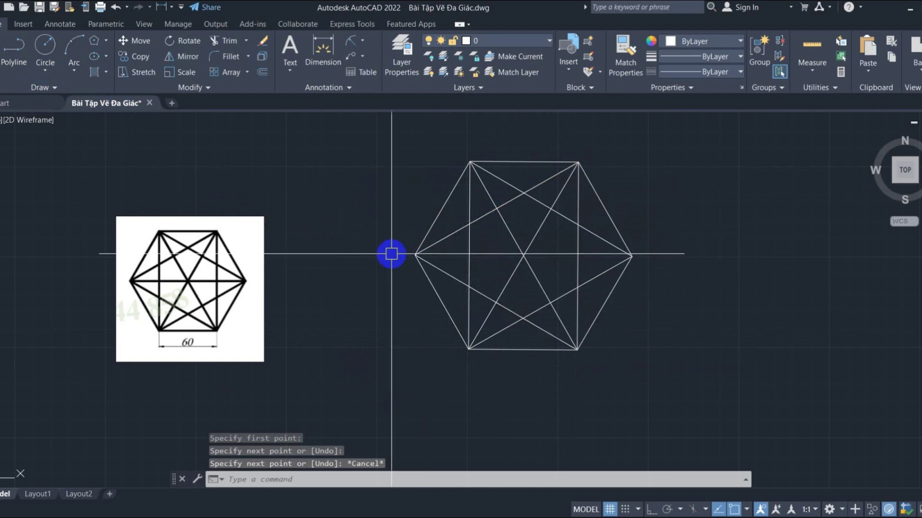
key(Return)
click(415, 255)
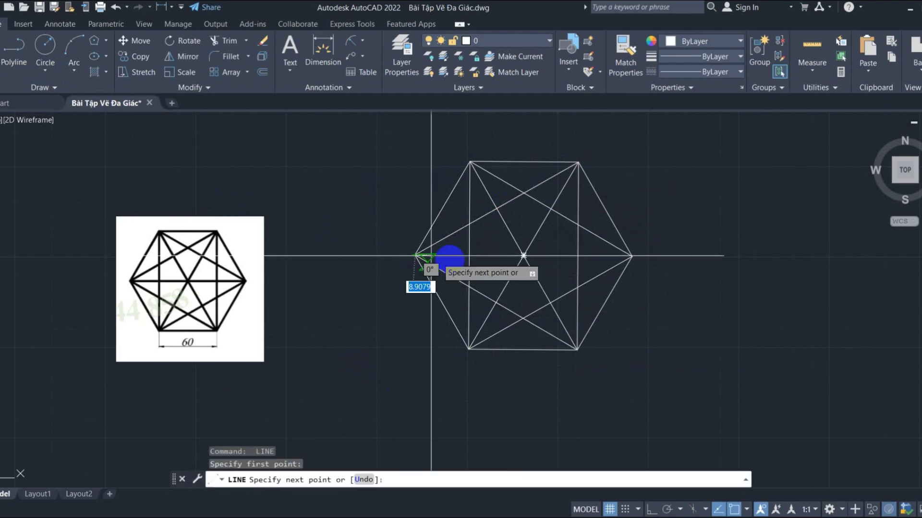
click(631, 255)
key(Escape)
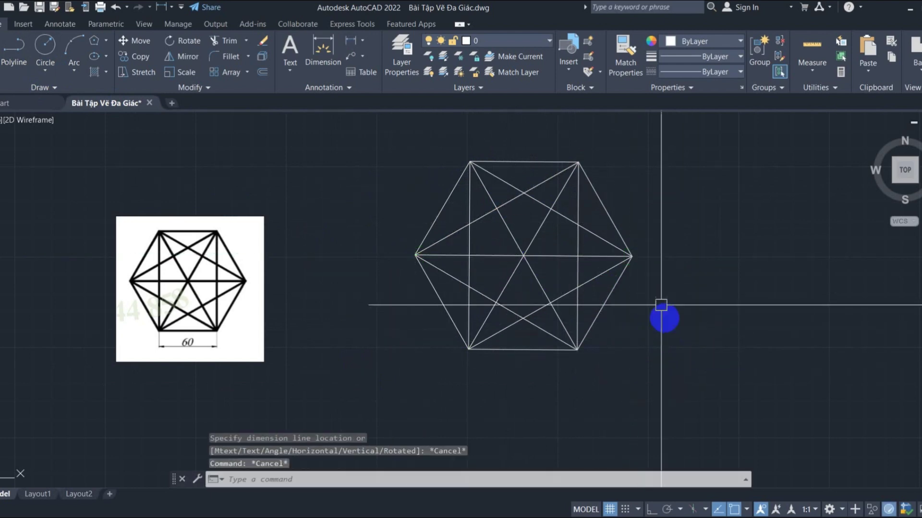
Add a linear 60 dimension between the hexagon's bottom corners, placed below it
click(370, 42)
click(379, 60)
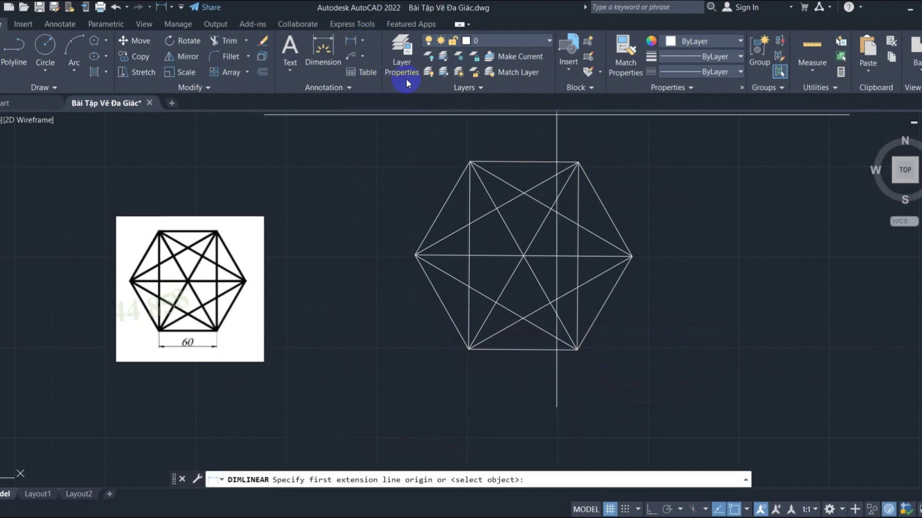
click(468, 349)
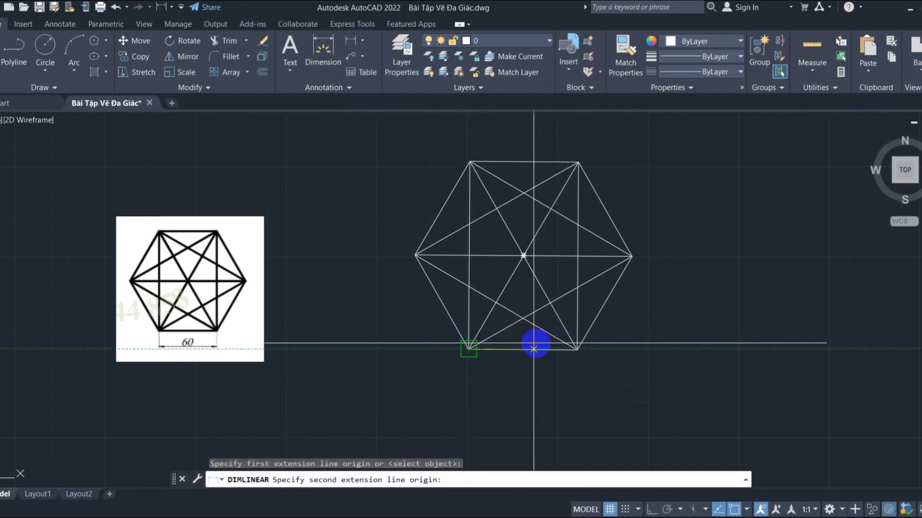
click(577, 349)
click(575, 380)
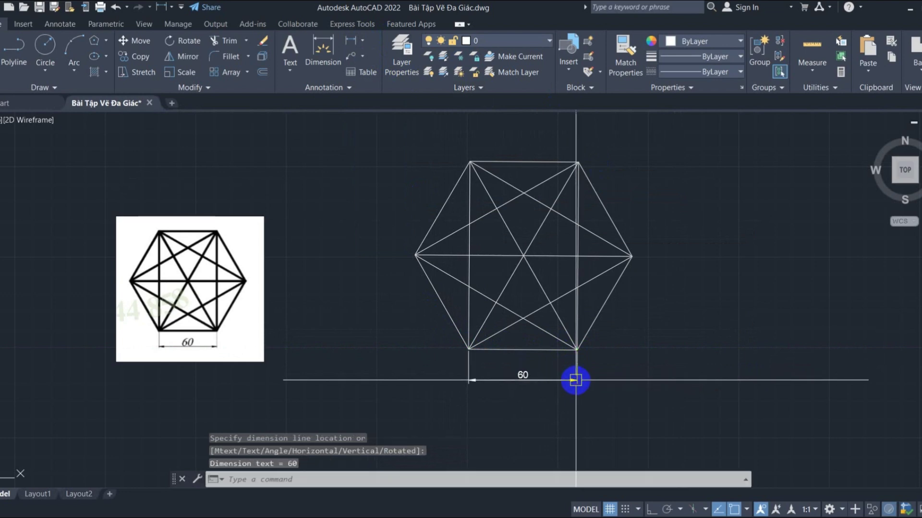